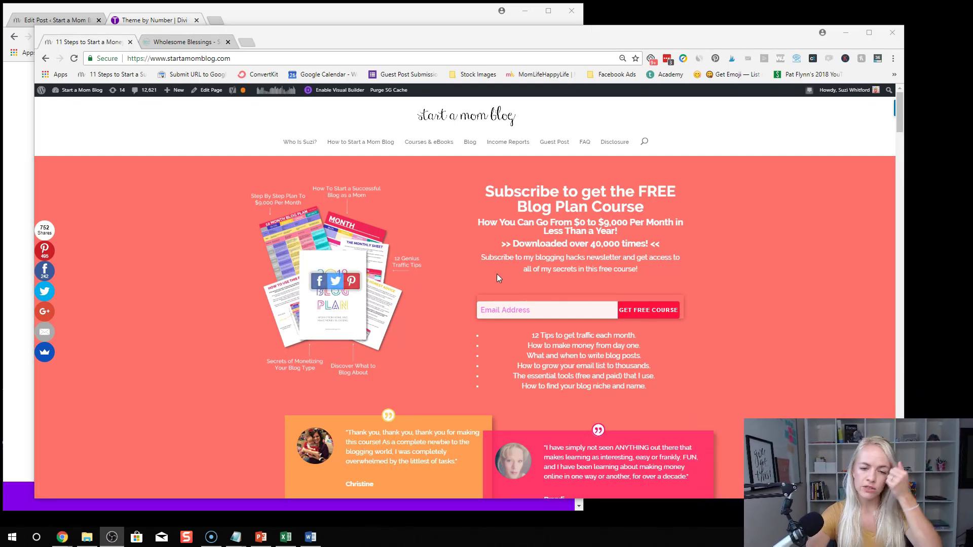
# Scroll the Start a Mom Blog homepage to review the Blog Plan signup and testimonials
pyautogui.scroll(-9, 462, 276)
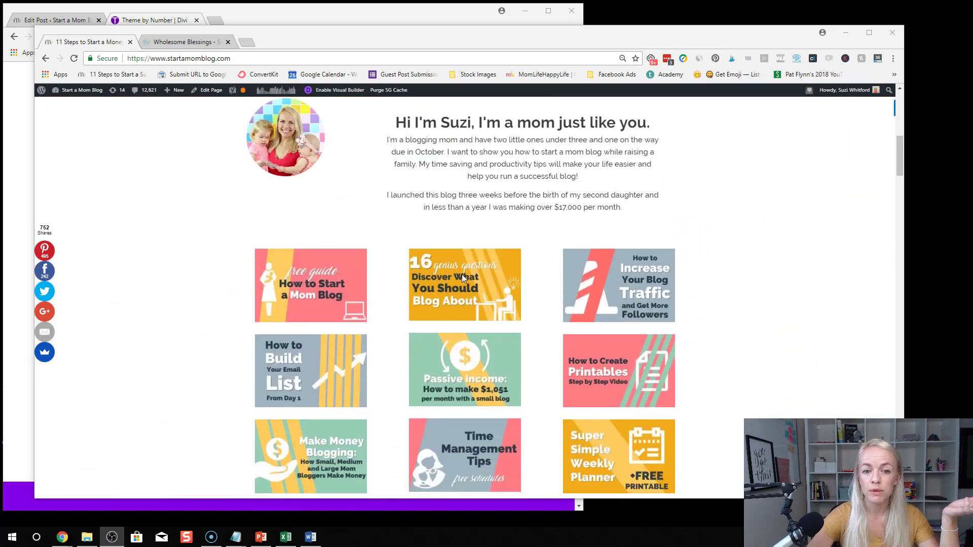
pyautogui.scroll(5, 462, 276)
pyautogui.scroll(4, 462, 278)
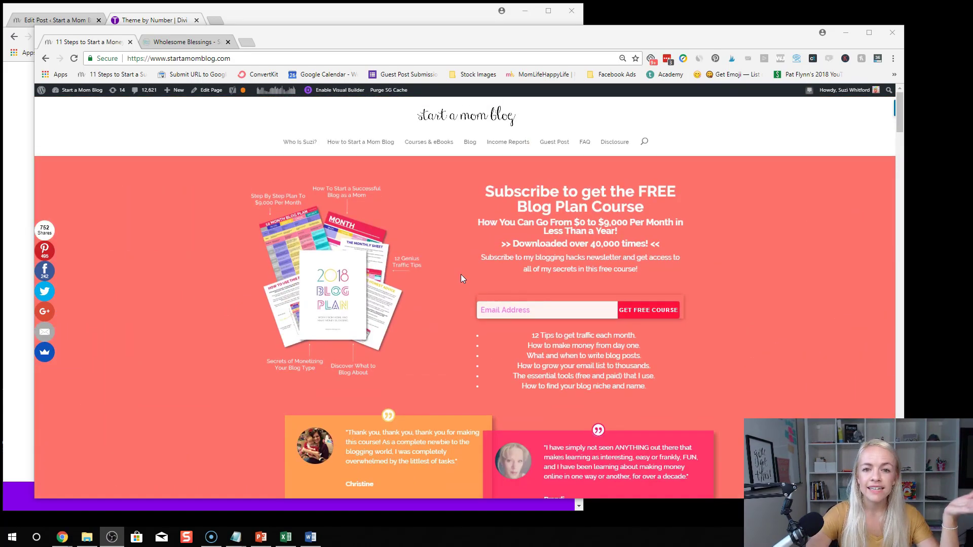
pyautogui.scroll(-1, 461, 278)
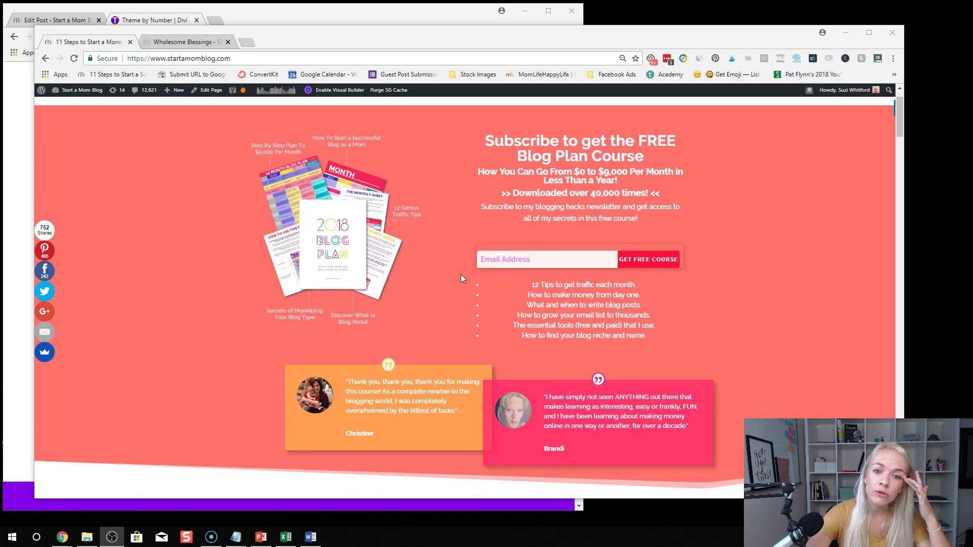
pyautogui.scroll(1, 461, 278)
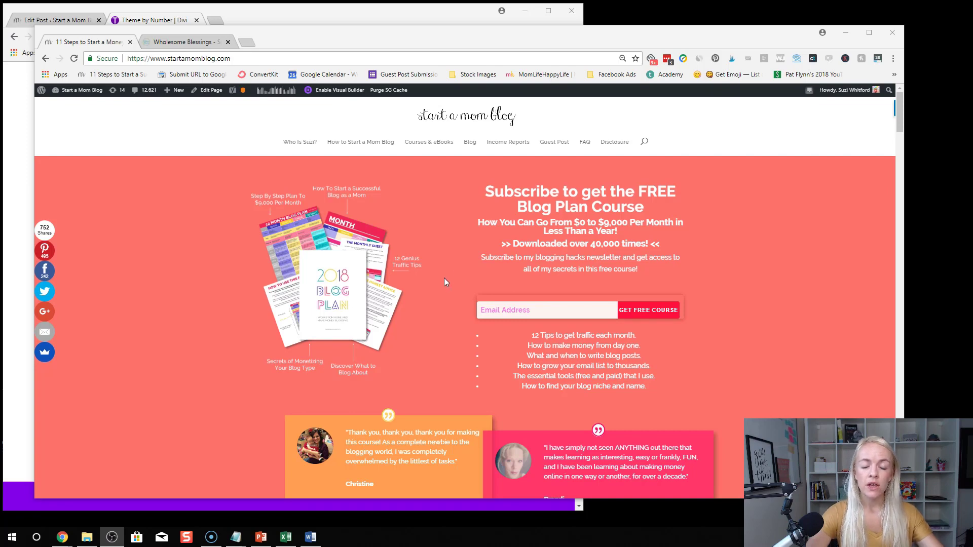
pyautogui.scroll(-2, 448, 274)
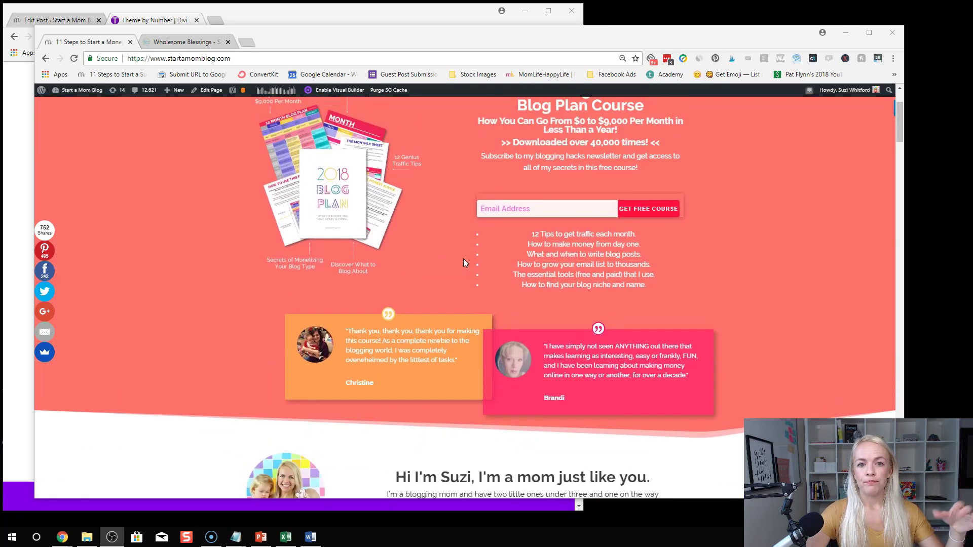
pyautogui.scroll(1, 463, 262)
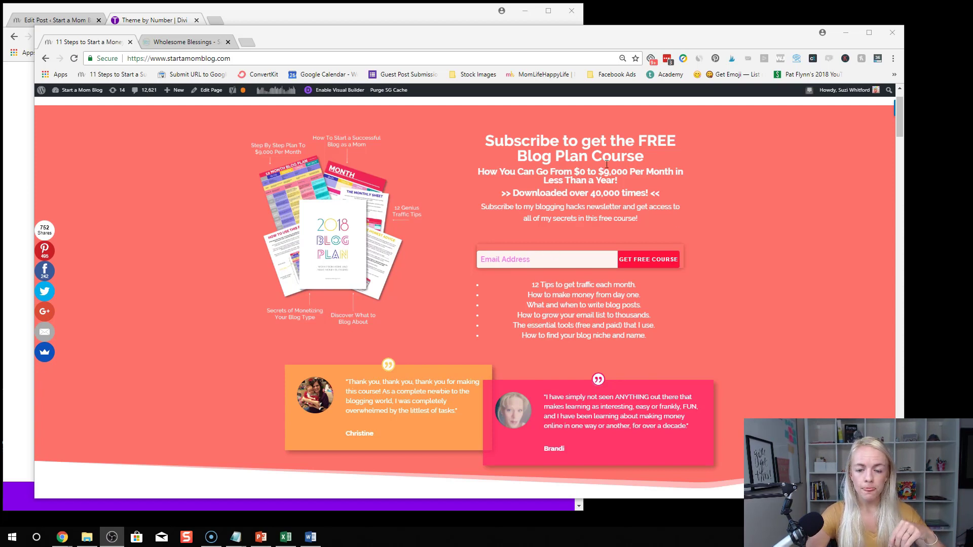
pyautogui.moveTo(310, 289)
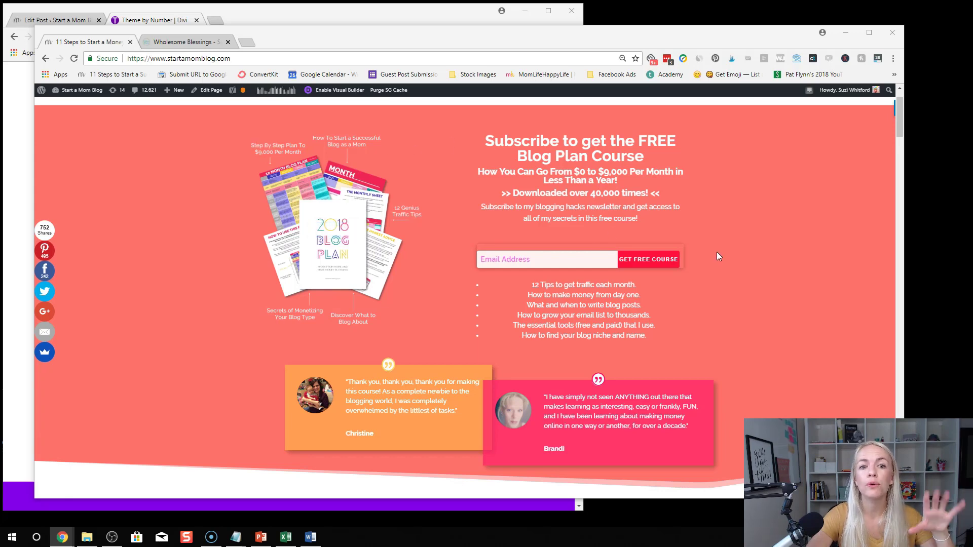
# Move the Start a Mom Blog window up to the top of the screen
pyautogui.scroll(-3, 735, 268)
pyautogui.scroll(4, 734, 268)
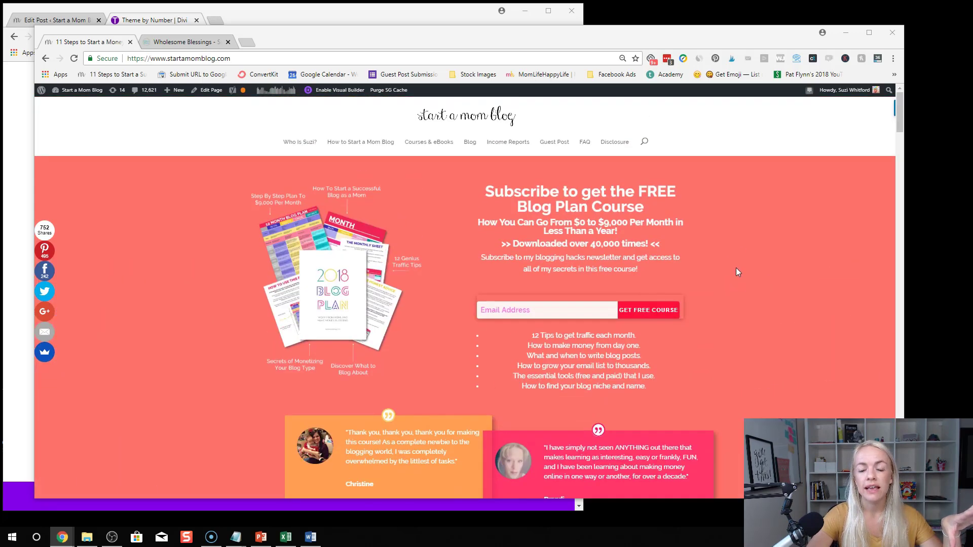
pyautogui.scroll(-2, 736, 268)
pyautogui.scroll(2, 736, 270)
pyautogui.scroll(-2, 737, 269)
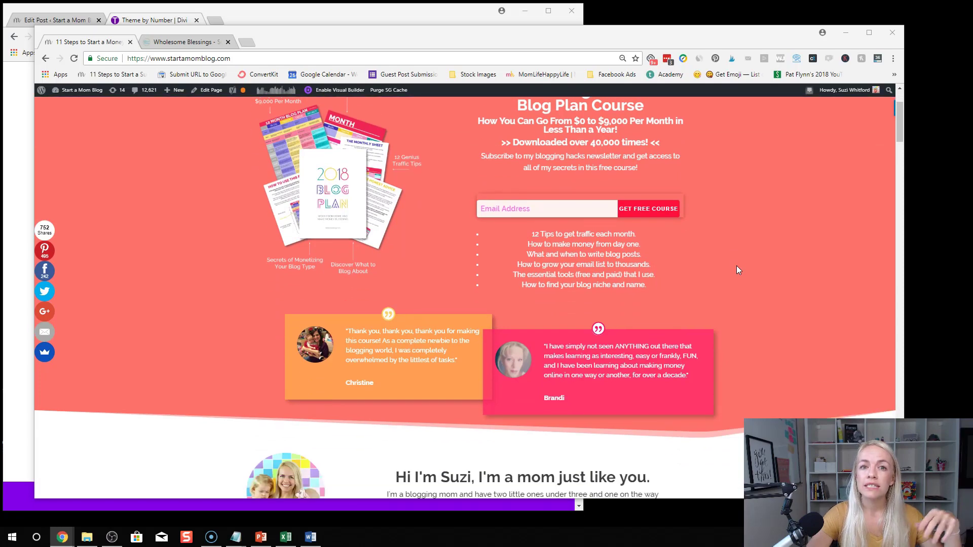
pyautogui.scroll(1, 736, 269)
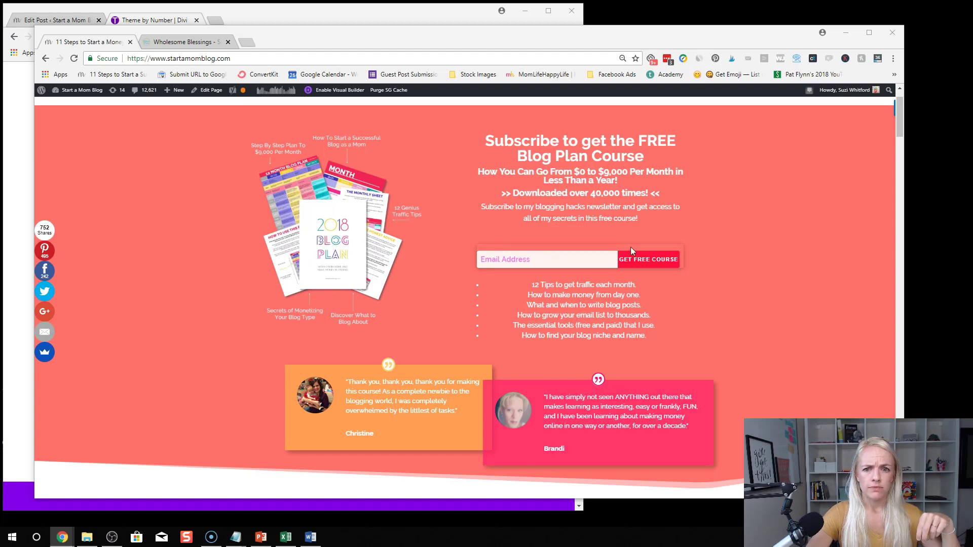
pyautogui.scroll(1, 632, 251)
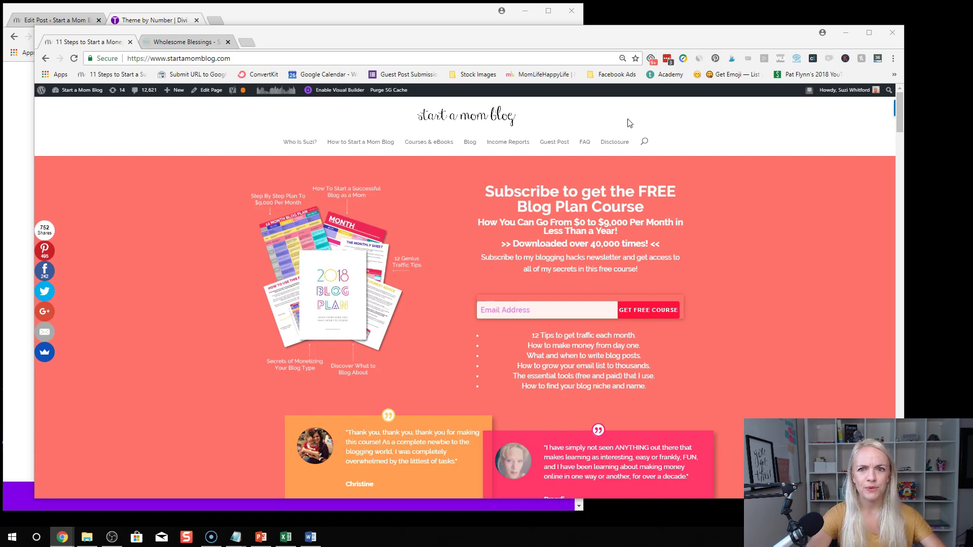
pyautogui.moveTo(588, 44); pyautogui.dragTo(591, 7)
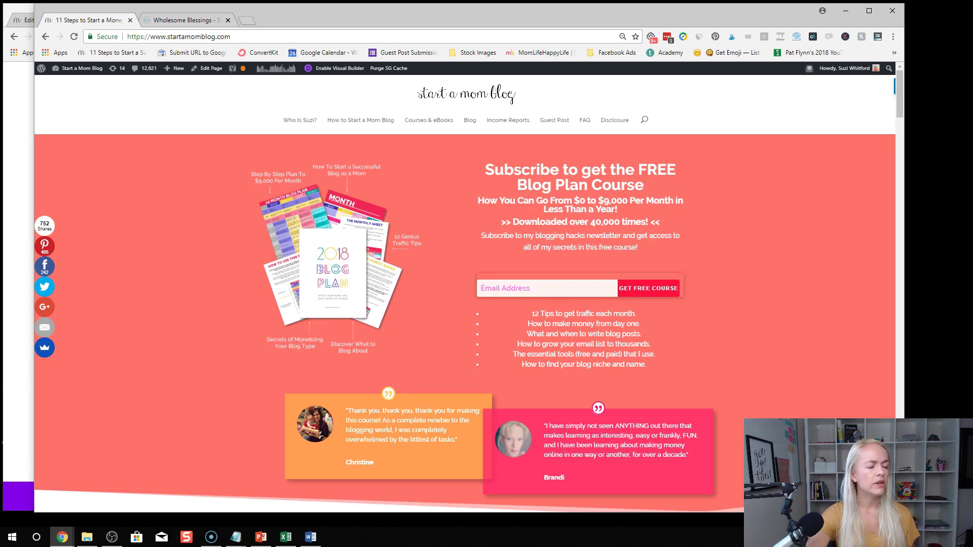
pyautogui.click(175, 21)
pyautogui.scroll(-2, 740, 232)
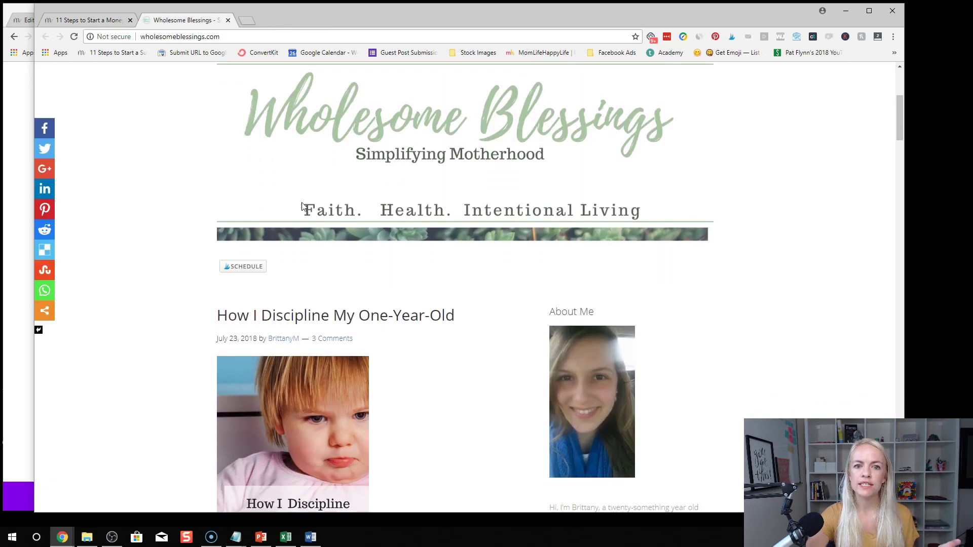
pyautogui.scroll(-4, 759, 345)
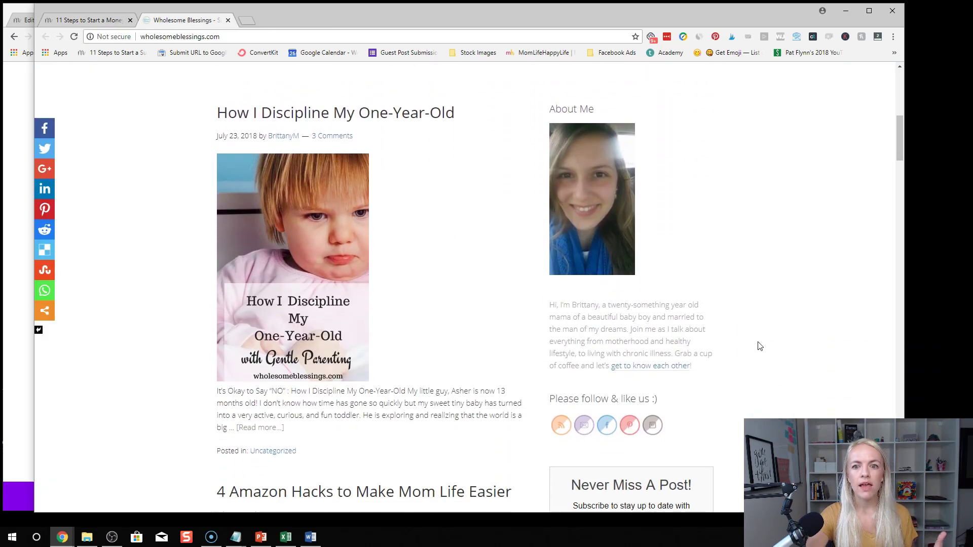
pyautogui.scroll(-5, 759, 345)
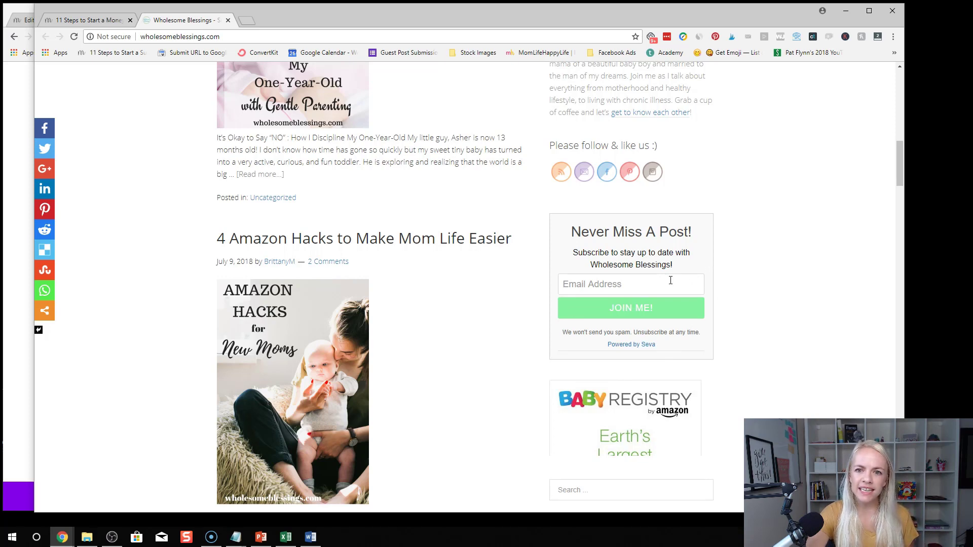
pyautogui.scroll(2, 677, 277)
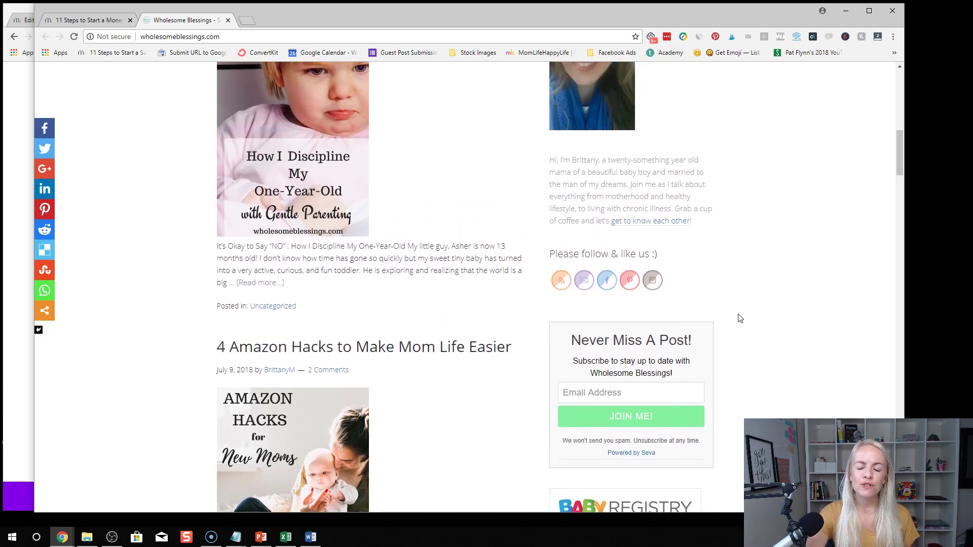
pyautogui.scroll(-2, 735, 316)
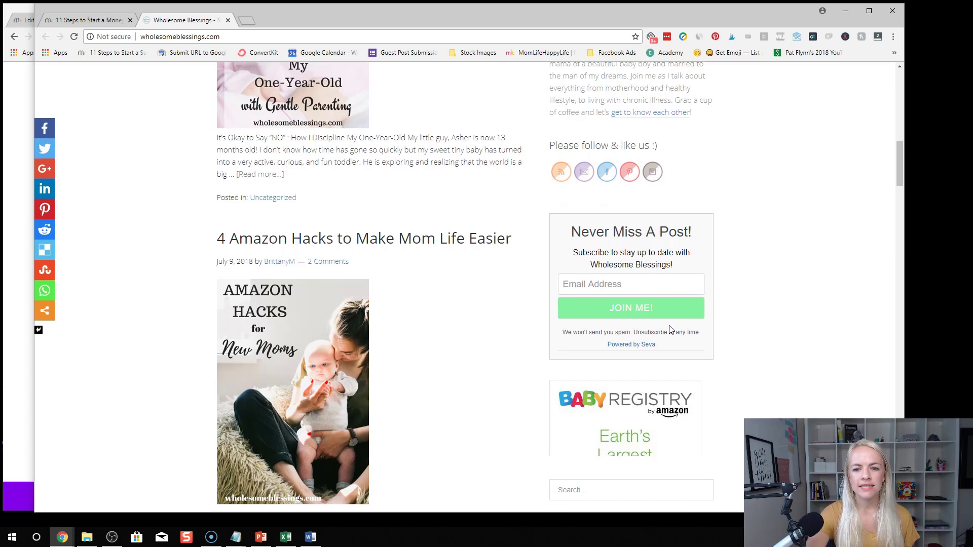
pyautogui.scroll(4, 670, 330)
pyautogui.scroll(-3, 670, 327)
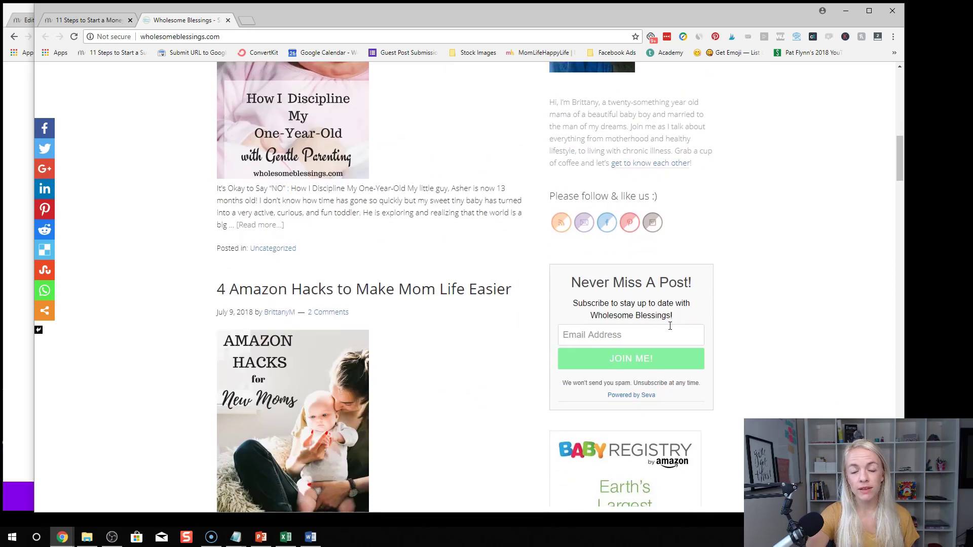
pyautogui.scroll(-1, 663, 289)
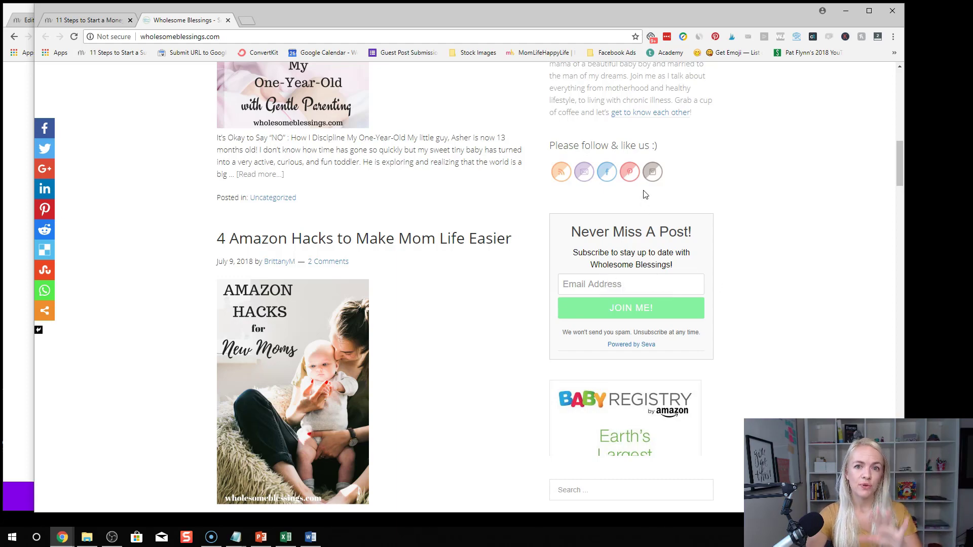
pyautogui.scroll(7, 648, 304)
pyautogui.scroll(-5, 654, 395)
pyautogui.scroll(1, 657, 408)
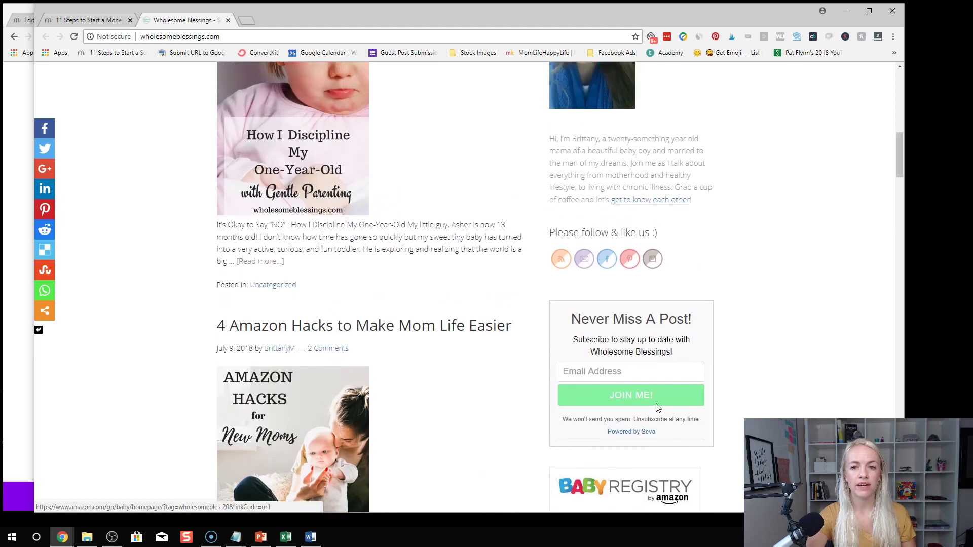
pyautogui.scroll(1, 657, 408)
pyautogui.scroll(4, 375, 187)
pyautogui.scroll(-5, 370, 229)
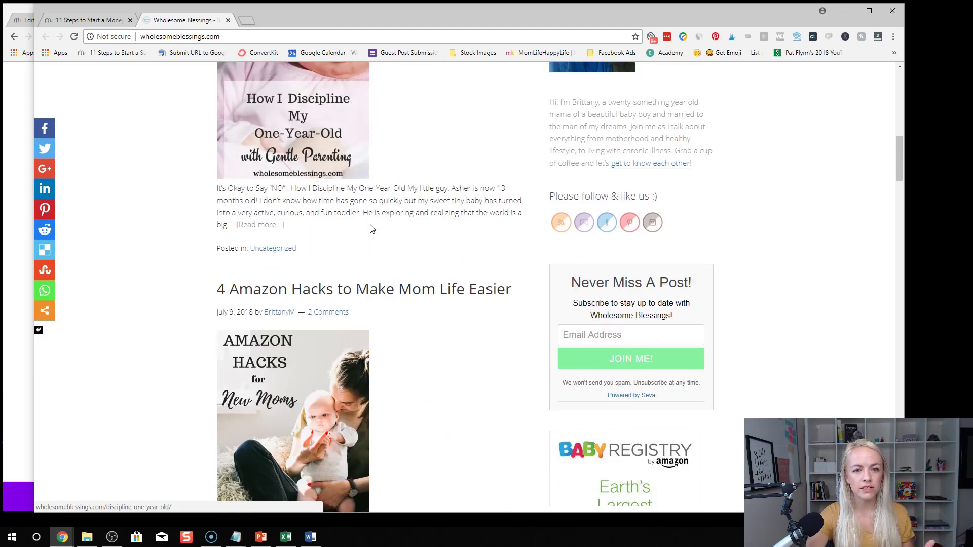
pyautogui.scroll(-13, 371, 229)
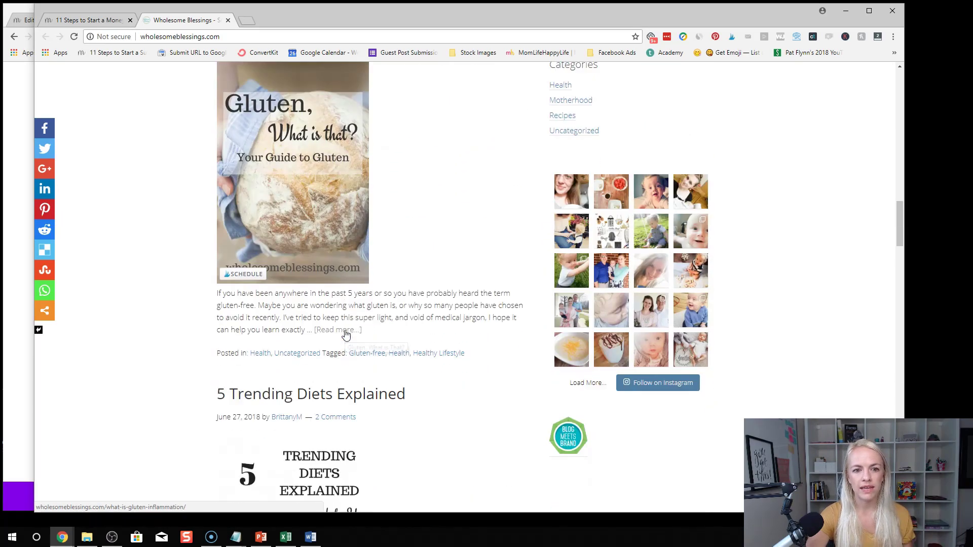
pyautogui.scroll(-5, 346, 335)
pyautogui.scroll(15, 331, 282)
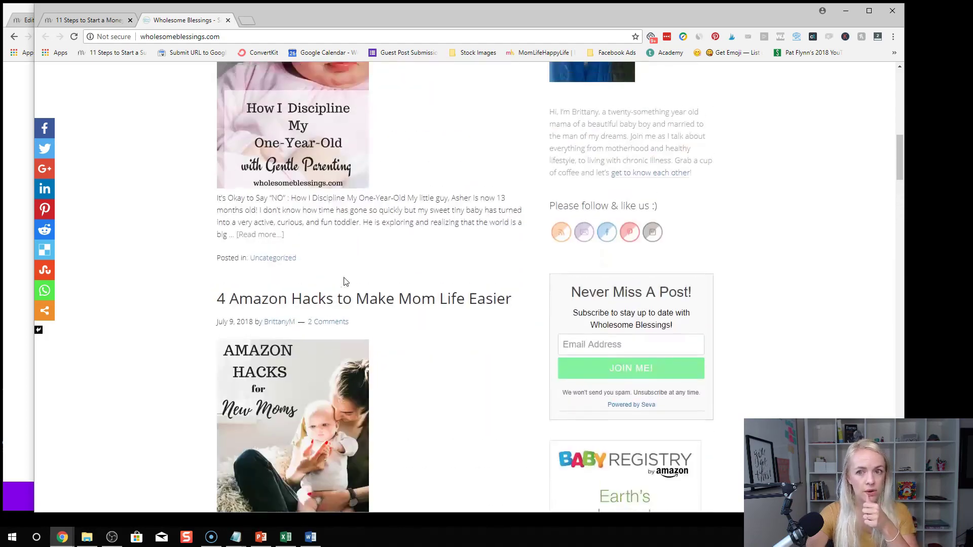
pyautogui.scroll(6, 343, 282)
pyautogui.scroll(-5, 688, 319)
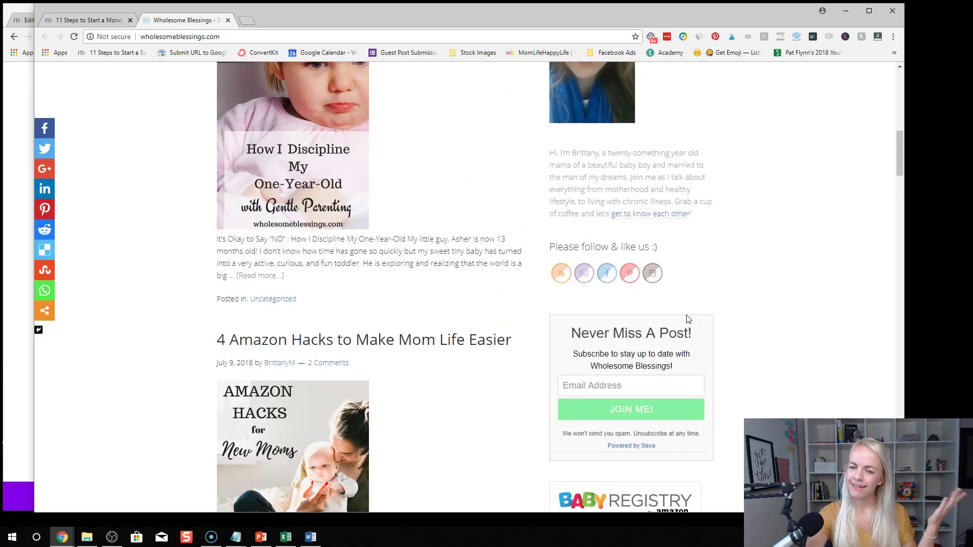
pyautogui.doubleClick(583, 153)
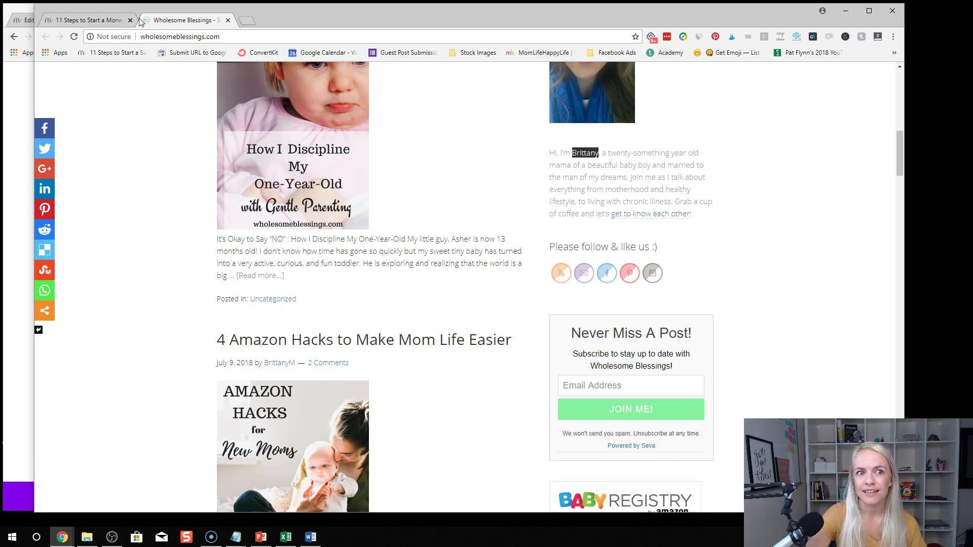
pyautogui.click(88, 21)
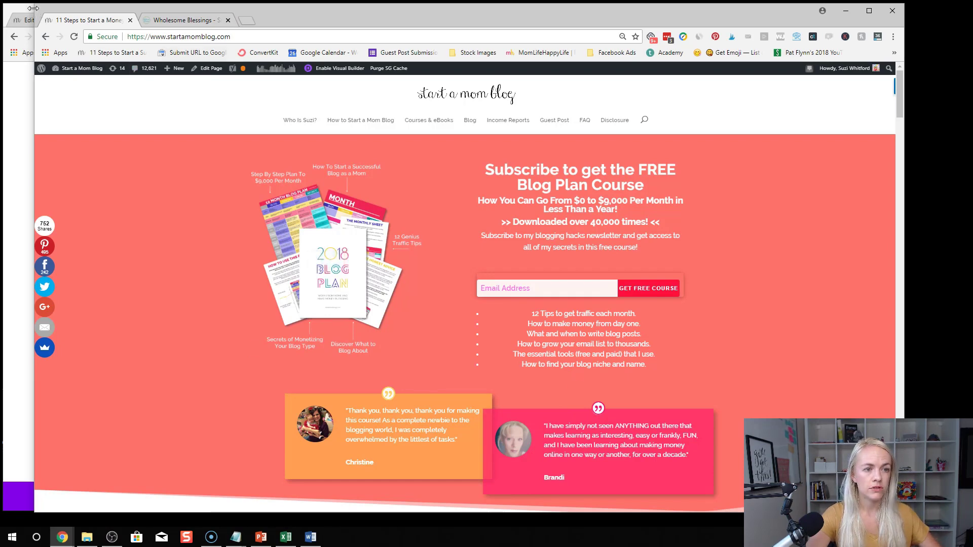
# Resize the browser window and bring the Theme by Number page to the front
pyautogui.moveTo(33, 8); pyautogui.dragTo(435, 32)
pyautogui.moveTo(687, 12); pyautogui.dragTo(703, 18)
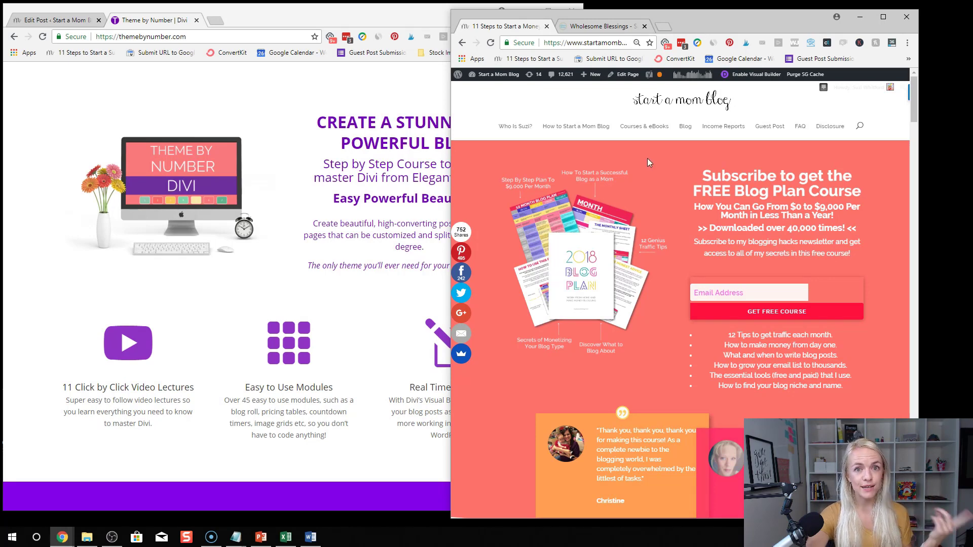
pyautogui.click(261, 75)
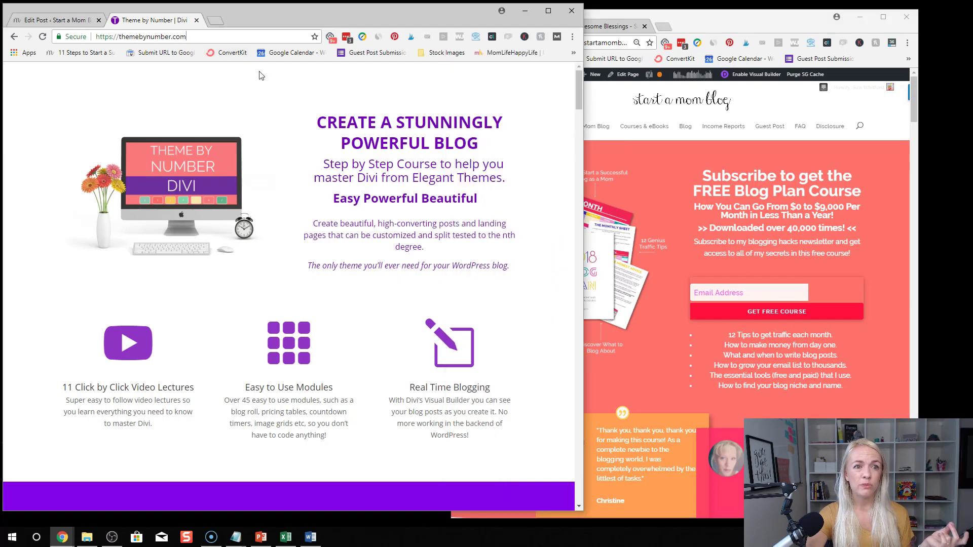
# Scroll through the Theme by Number course page, then return to the Edit Post tab
pyautogui.scroll(-4, 390, 173)
pyautogui.scroll(-10, 390, 173)
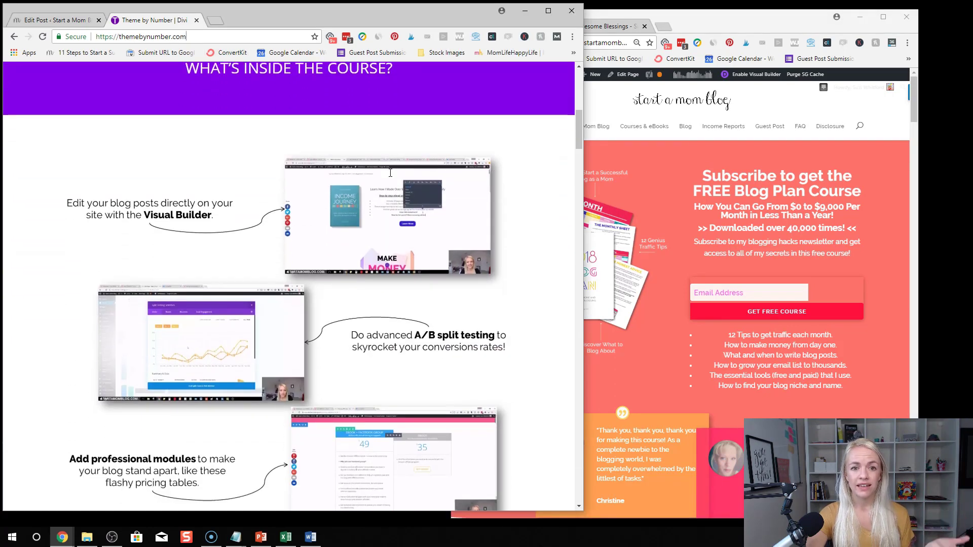
pyautogui.scroll(-10, 391, 172)
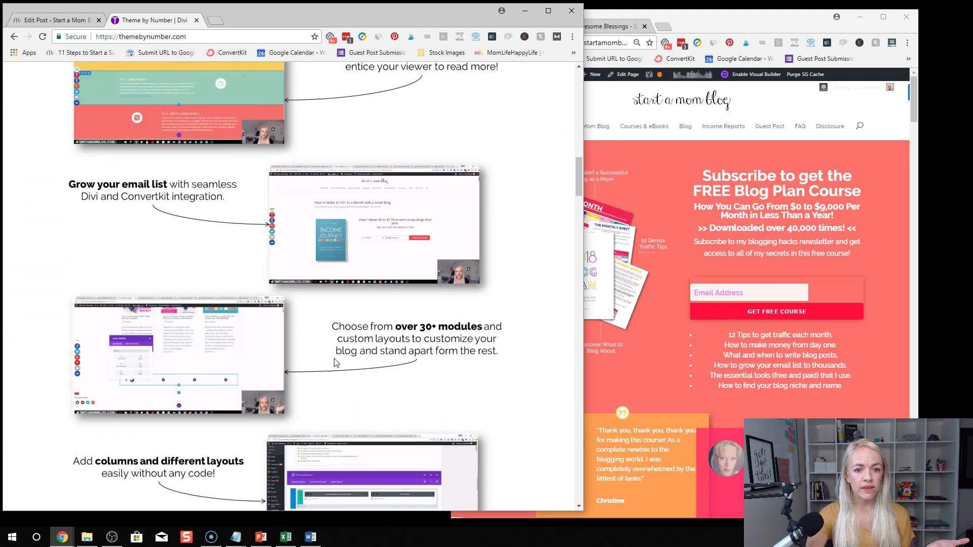
pyautogui.scroll(-9, 387, 337)
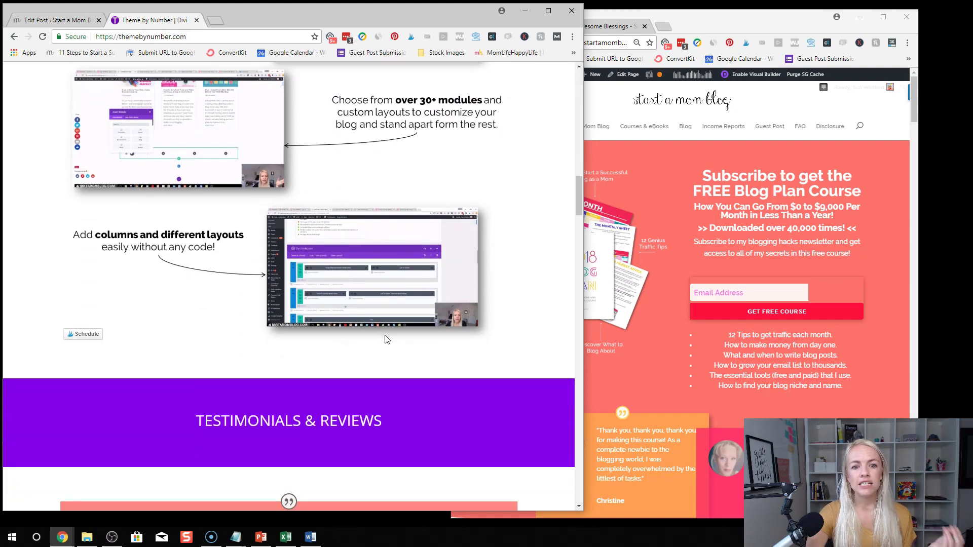
pyautogui.scroll(-5, 402, 294)
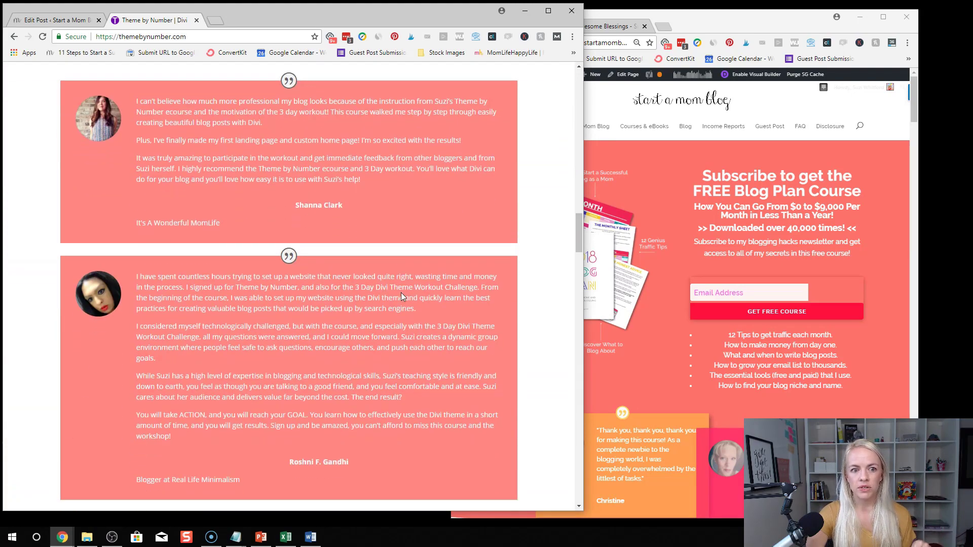
pyautogui.scroll(-13, 402, 293)
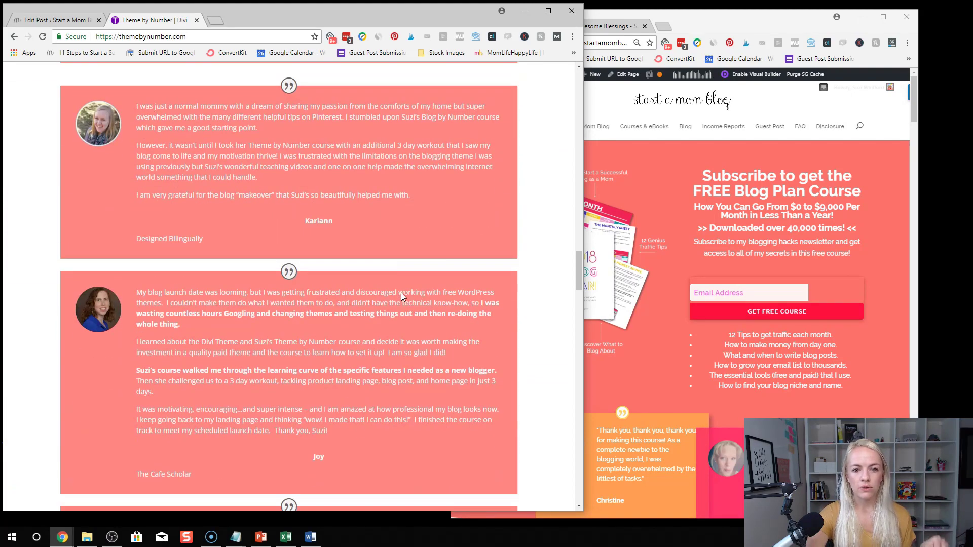
pyautogui.scroll(-12, 402, 293)
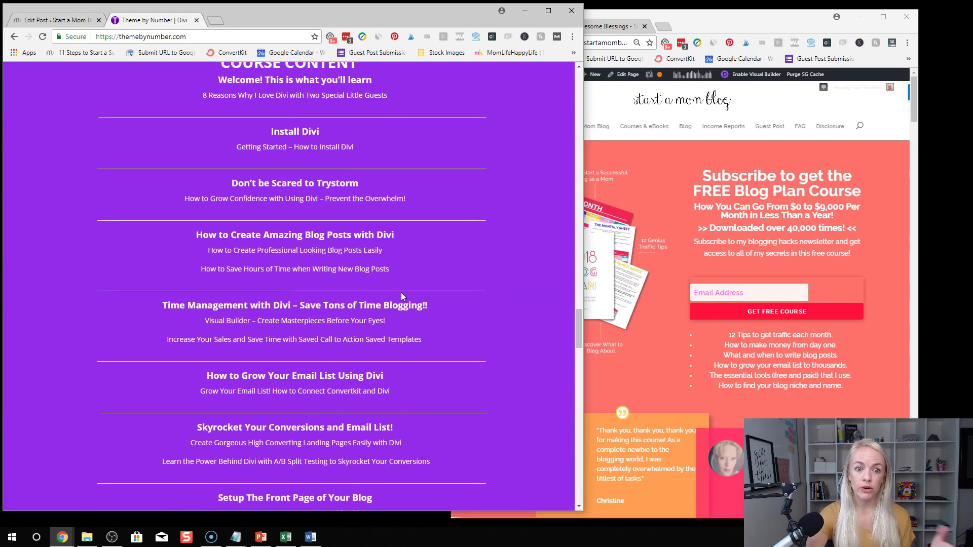
pyautogui.scroll(11, 401, 293)
pyautogui.scroll(20, 400, 293)
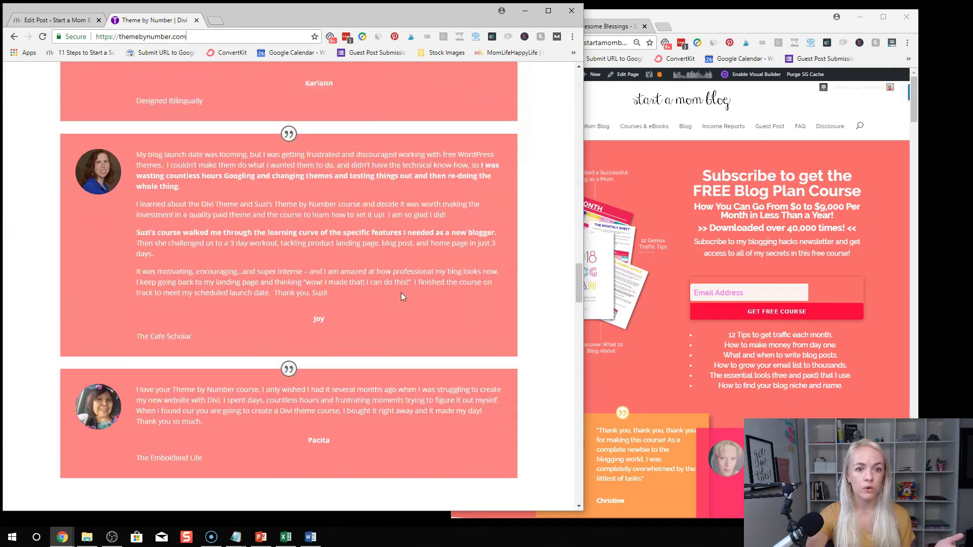
pyautogui.scroll(8, 396, 290)
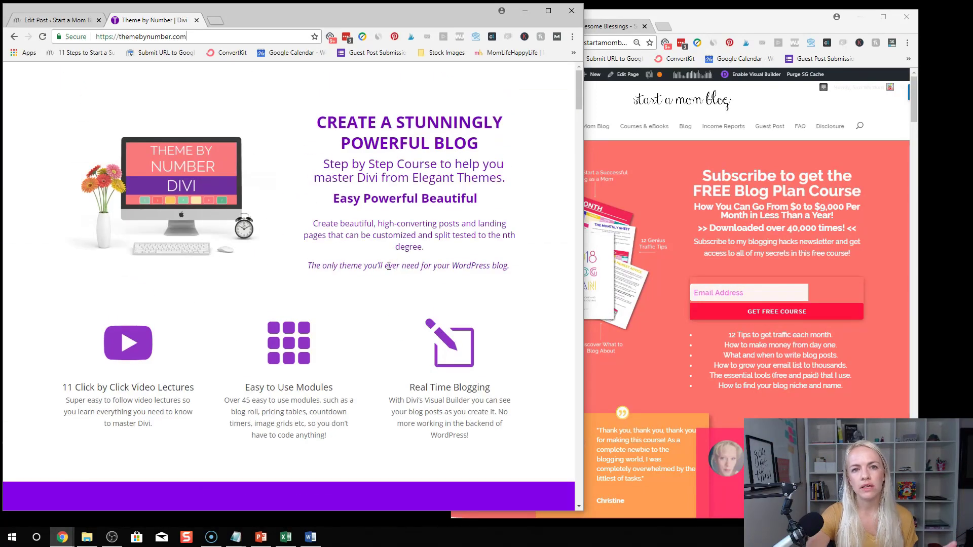
pyautogui.click(56, 21)
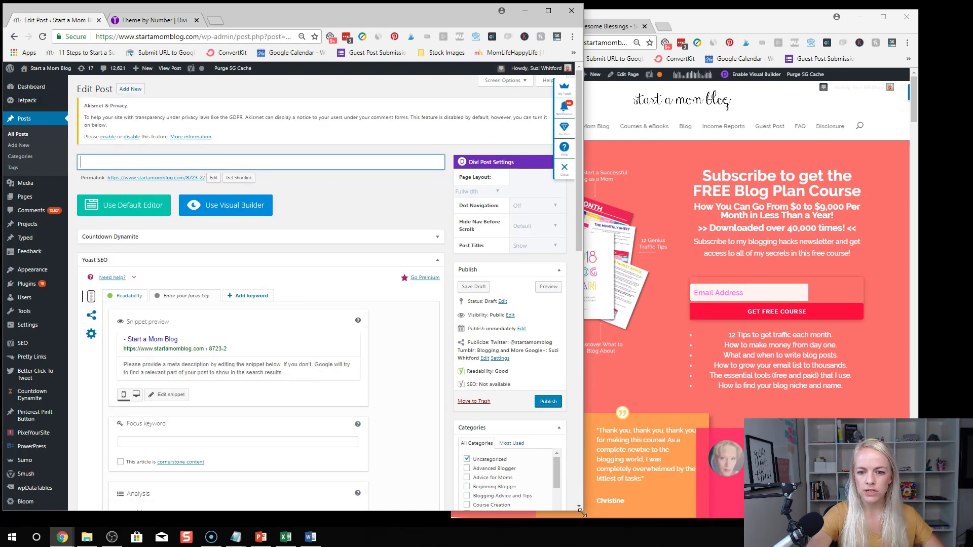
# Make the browser window slightly narrower and start a new blank post from Posts > Add New
pyautogui.moveTo(581, 512); pyautogui.dragTo(574, 524)
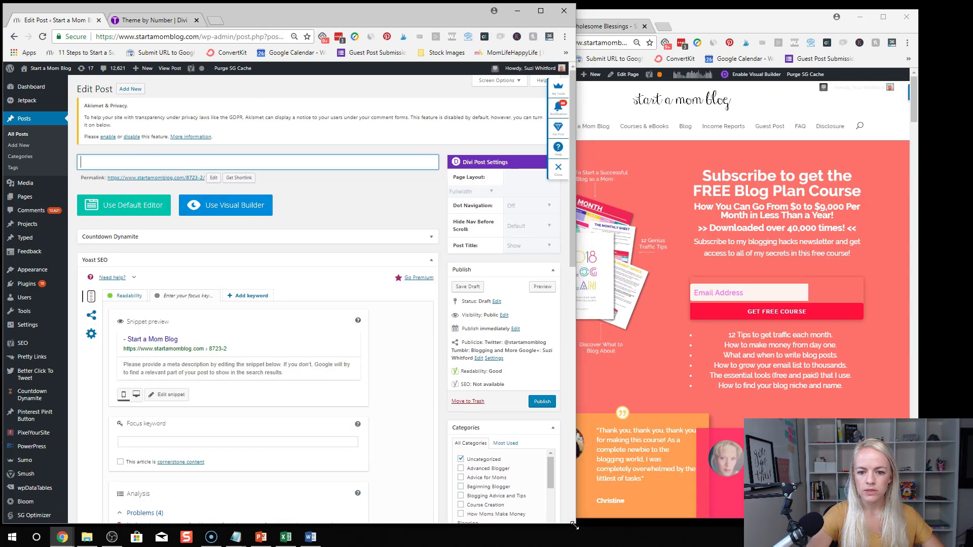
pyautogui.click(231, 249)
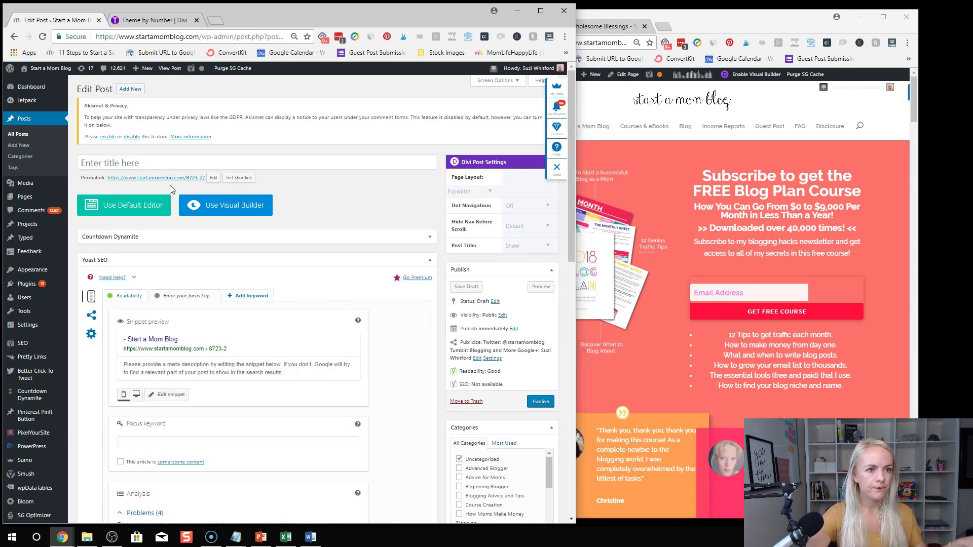
pyautogui.click(22, 146)
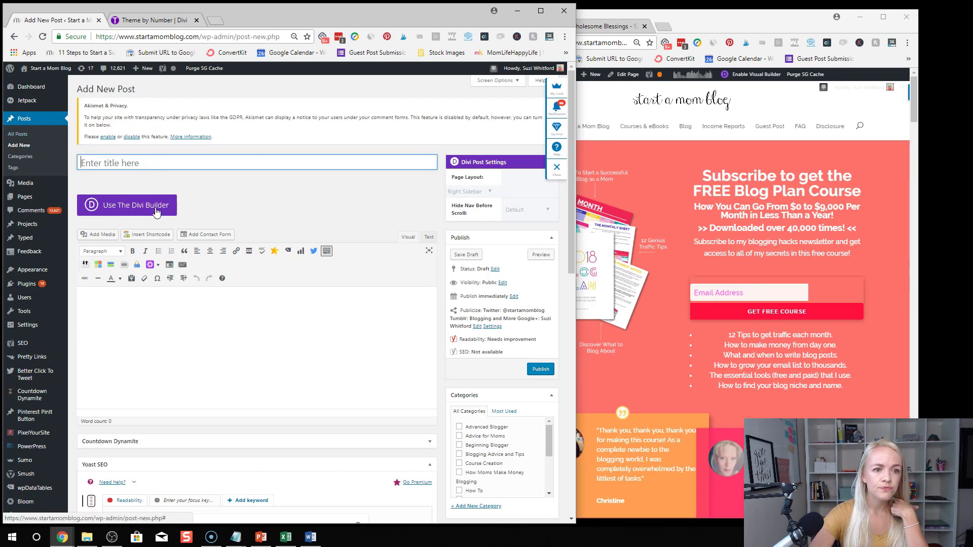
pyautogui.scroll(-5, 330, 332)
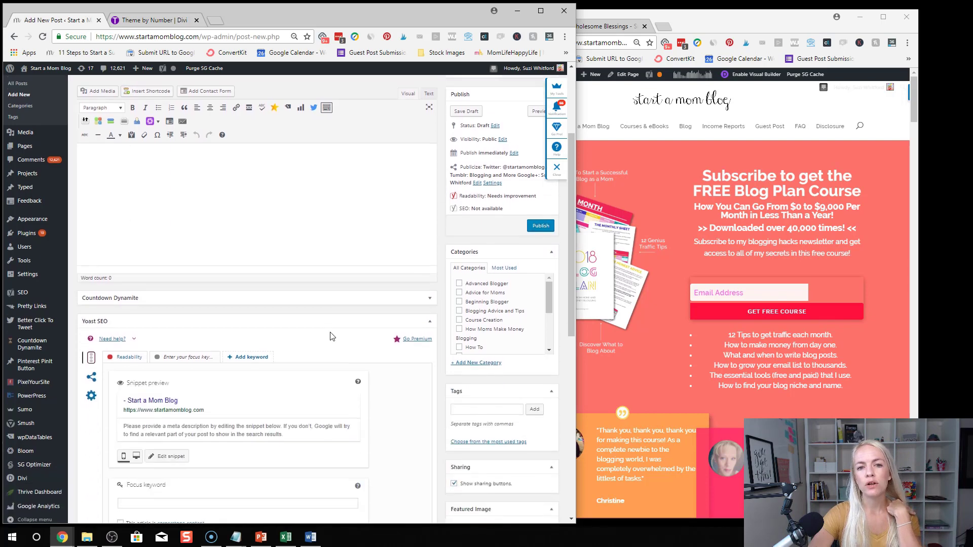
pyautogui.scroll(5, 331, 332)
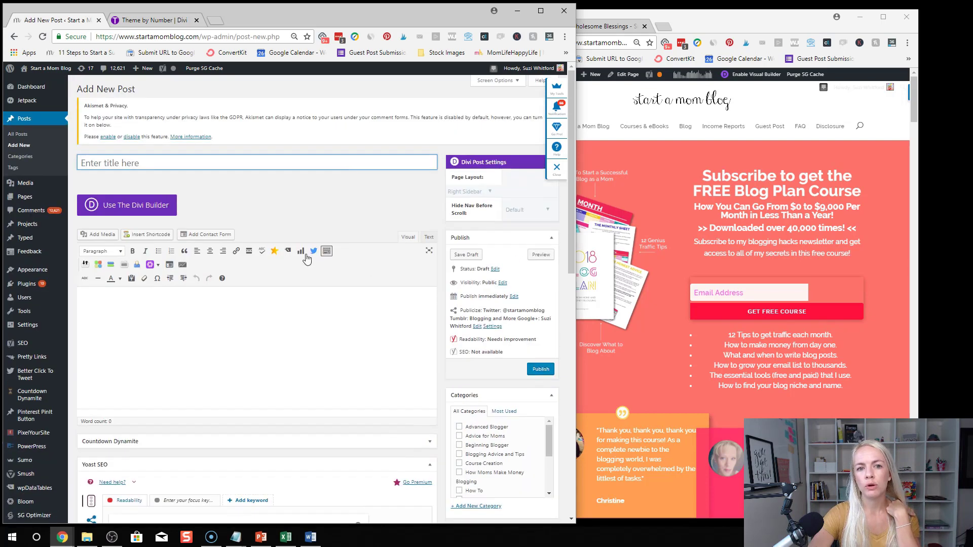
# Enable the Divi Builder, collapse the Yoast SEO box, and set Page Layout to Fullwidth
pyautogui.click(139, 209)
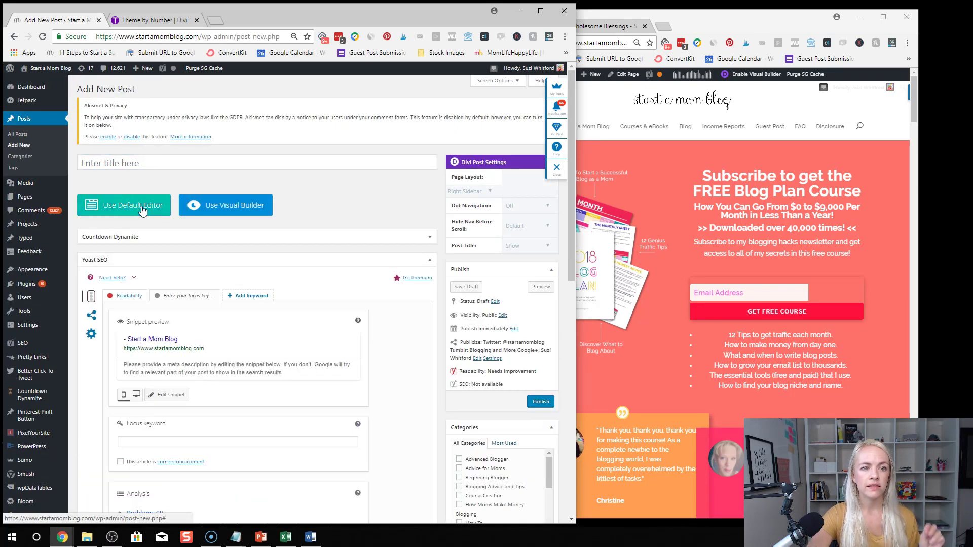
pyautogui.click(429, 260)
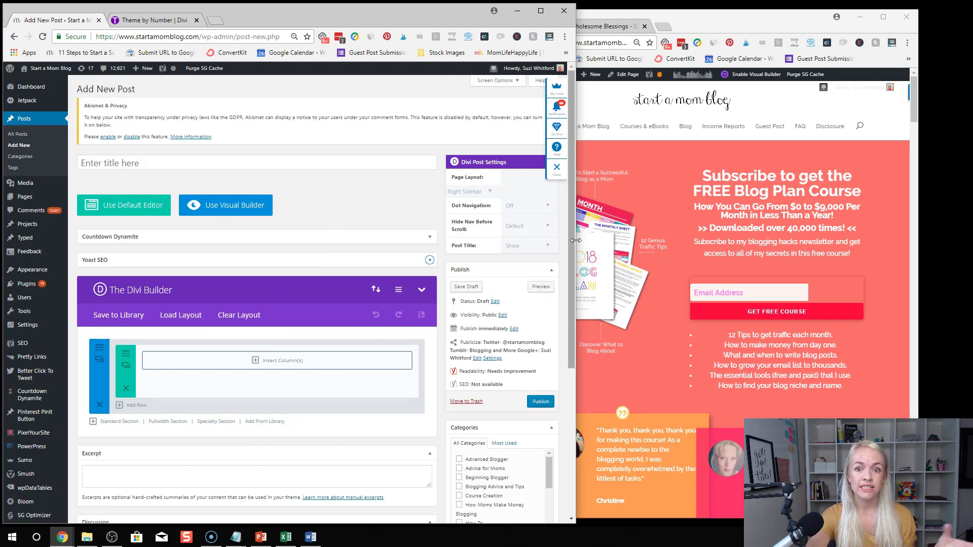
pyautogui.click(476, 193)
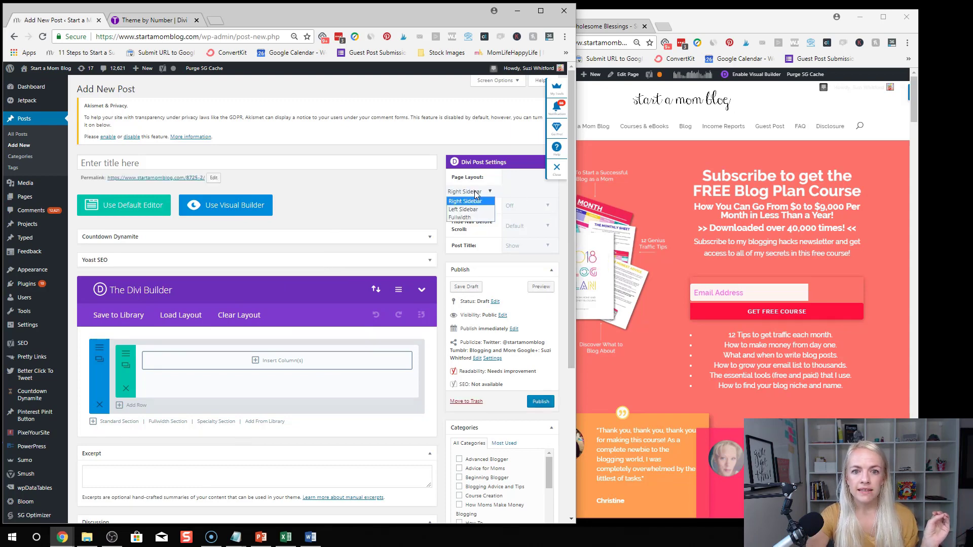
pyautogui.click(477, 218)
pyautogui.scroll(-2, 524, 233)
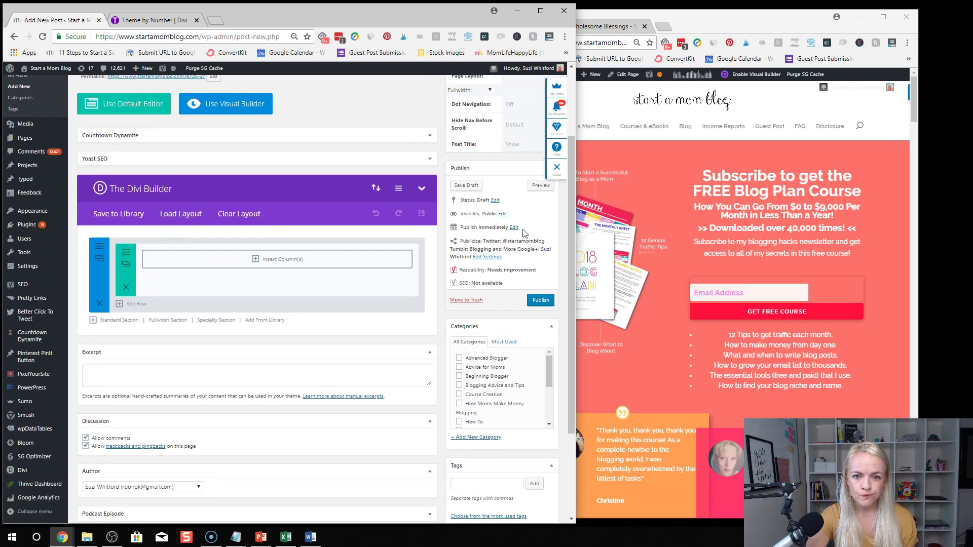
pyautogui.scroll(2, 524, 232)
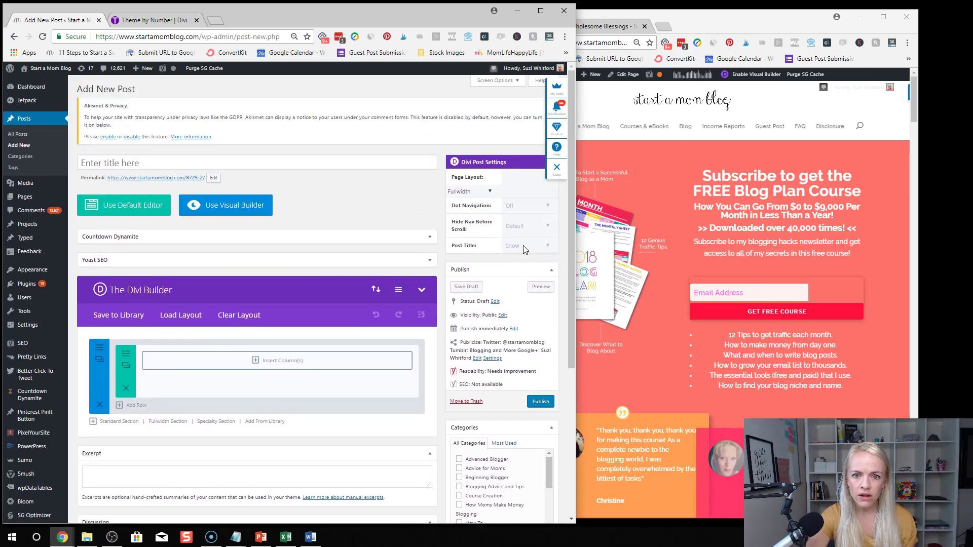
# Launch the Visual Builder for the post and resize the live-site window while it loads
pyautogui.click(219, 208)
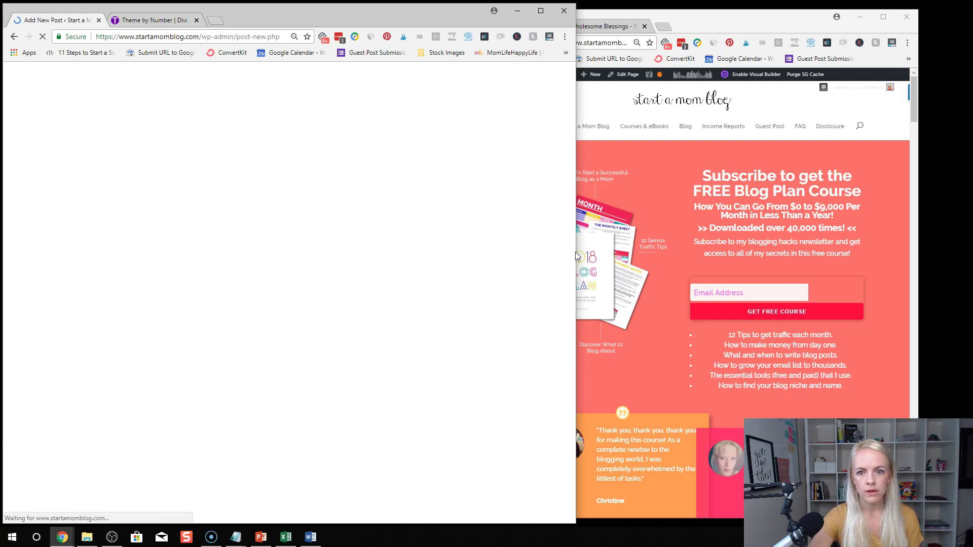
pyautogui.doubleClick(716, 22)
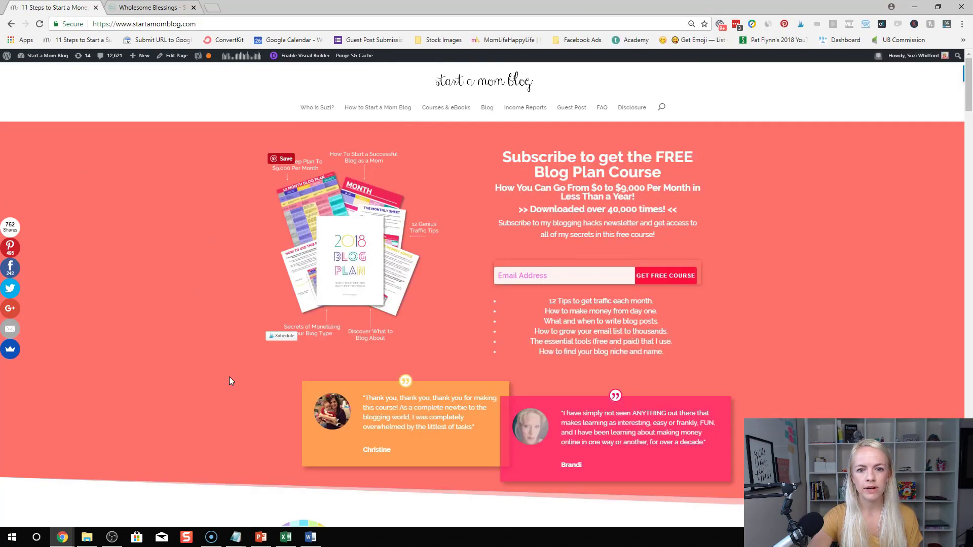
pyautogui.doubleClick(667, 9)
pyautogui.moveTo(449, 172); pyautogui.dragTo(687, 173)
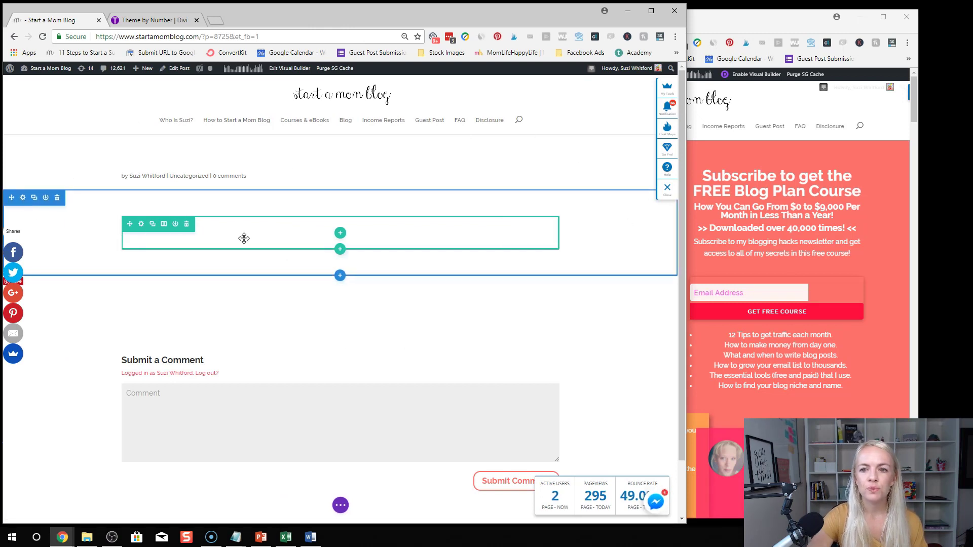
pyautogui.moveTo(85, 205)
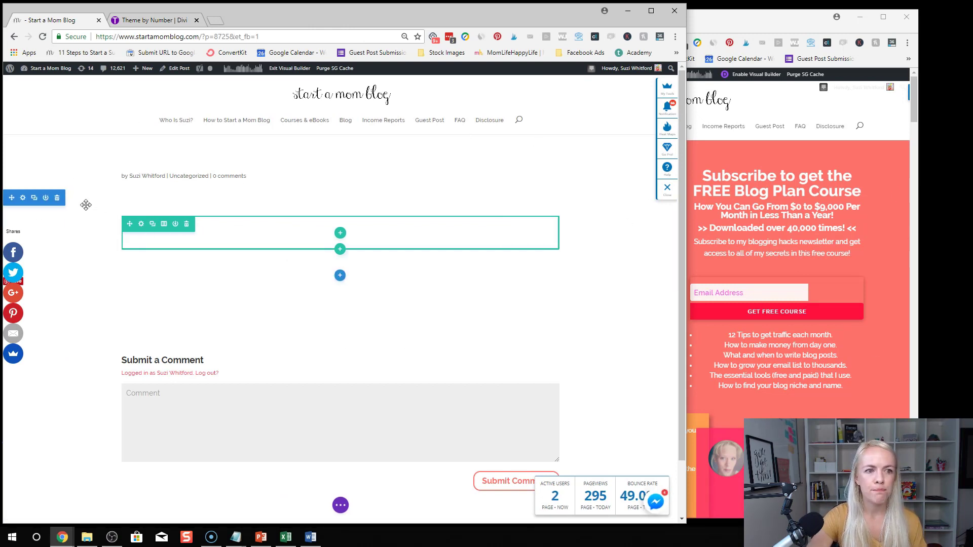
# Give the empty section a gradient background in its Section Settings
pyautogui.click(23, 198)
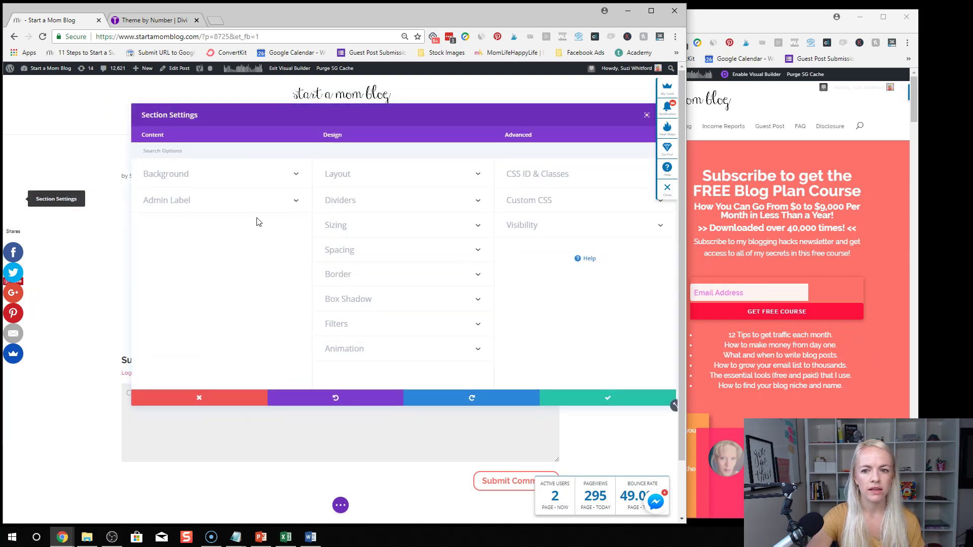
pyautogui.click(231, 182)
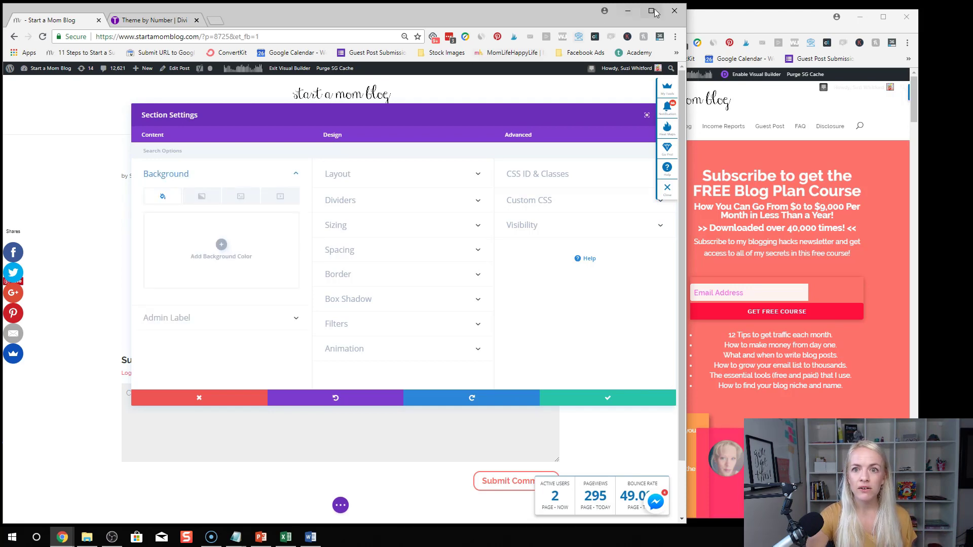
pyautogui.click(651, 11)
pyautogui.click(208, 188)
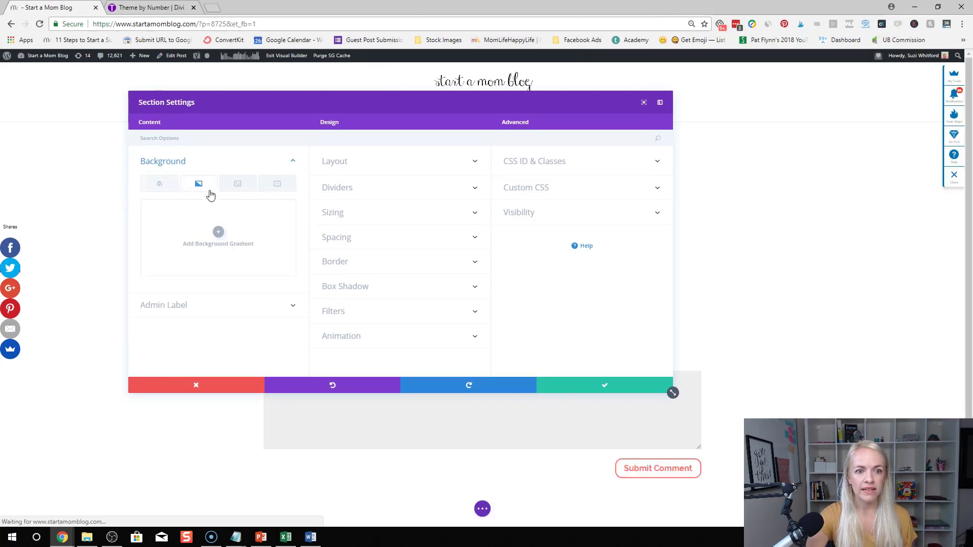
pyautogui.click(216, 230)
pyautogui.moveTo(387, 101); pyautogui.dragTo(610, 128)
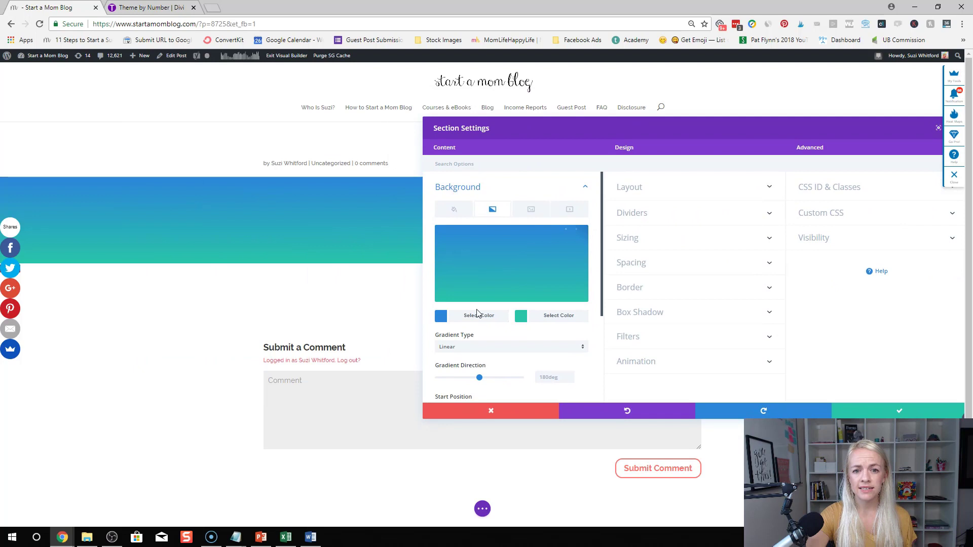
# Set the gradient colours to coral and bright pink, then save the section settings
pyautogui.click(441, 317)
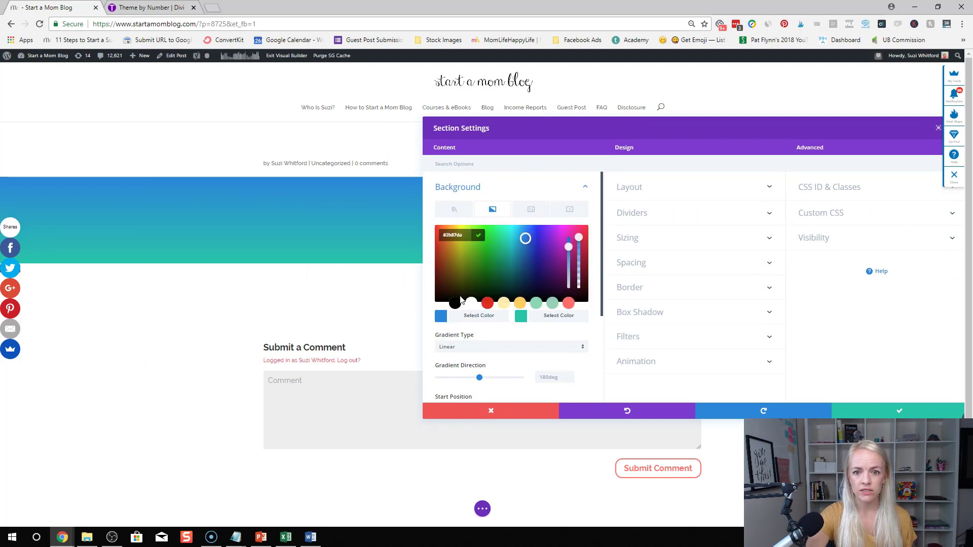
pyautogui.click(569, 304)
pyautogui.click(521, 316)
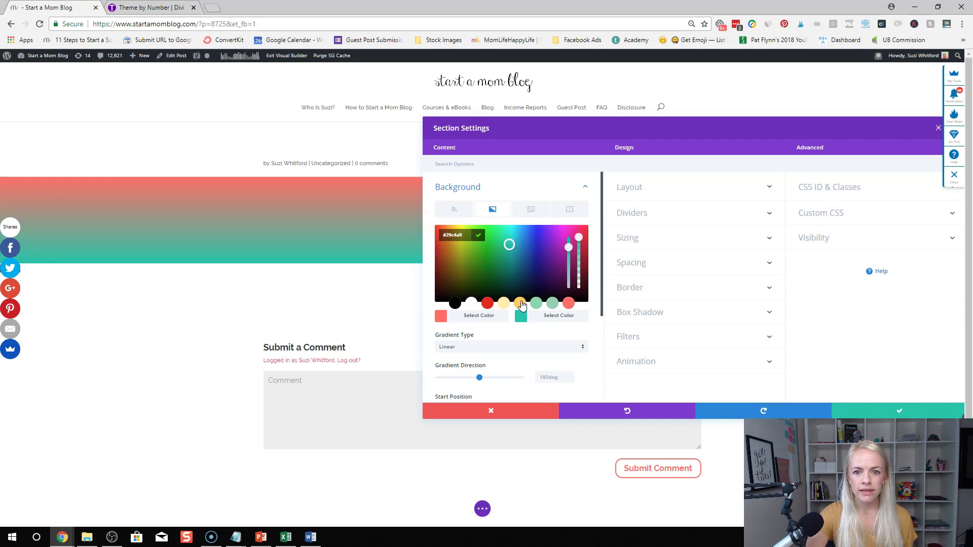
pyautogui.click(520, 303)
pyautogui.click(488, 303)
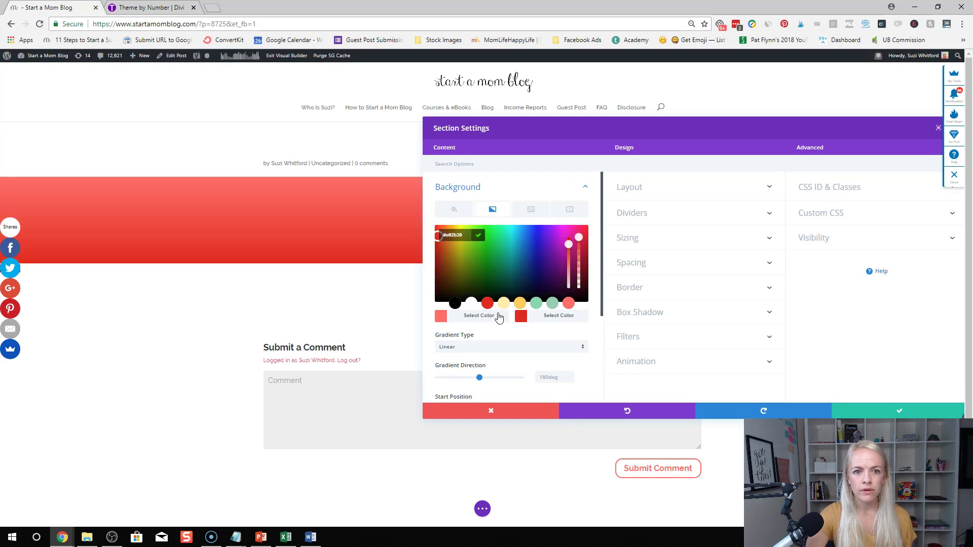
pyautogui.click(537, 303)
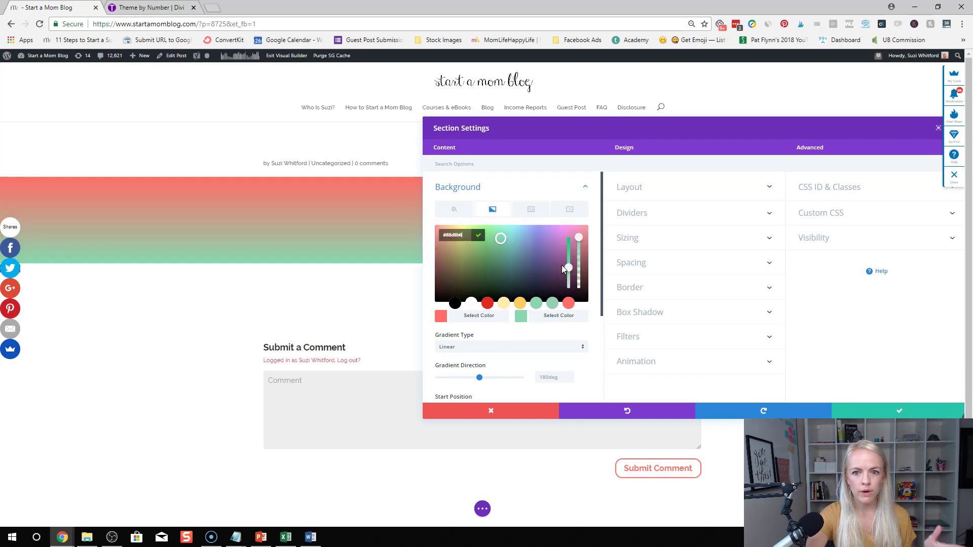
pyautogui.click(568, 304)
pyautogui.moveTo(568, 257); pyautogui.dragTo(578, 231)
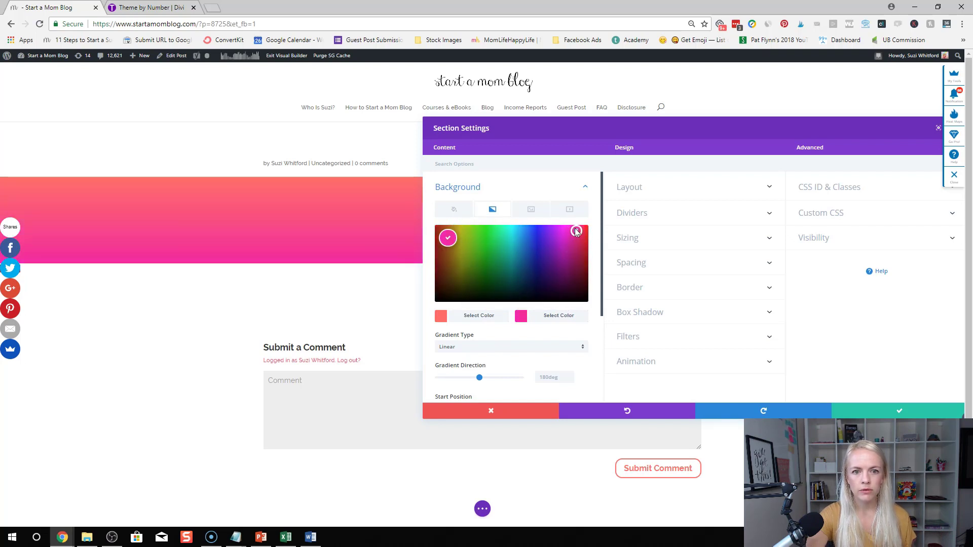
pyautogui.click(866, 413)
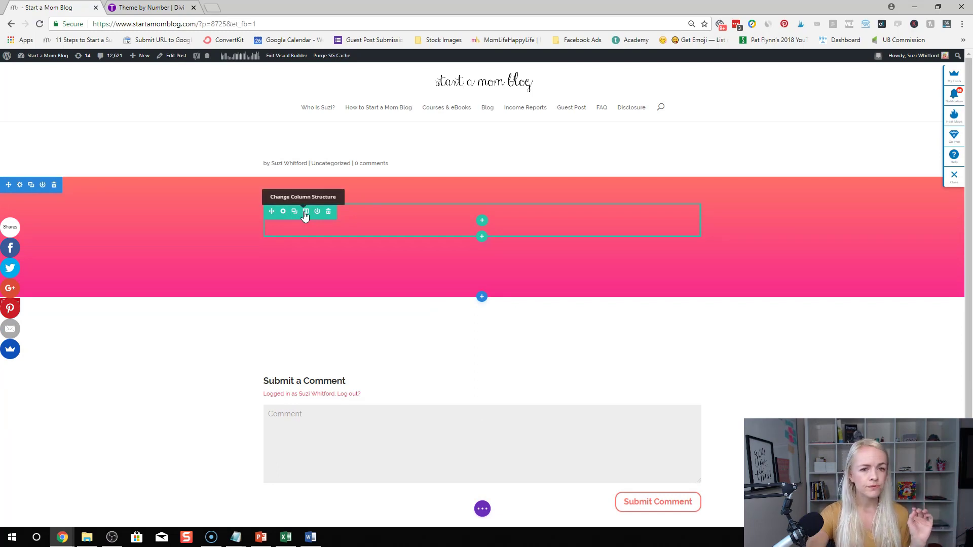
# Split the row into two equal columns and add an Image module to the left column
pyautogui.click(305, 212)
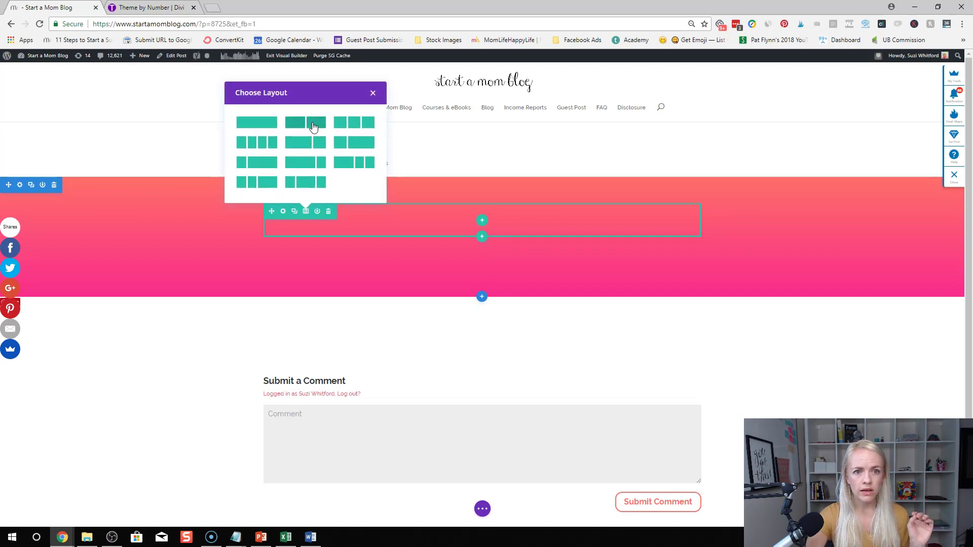
pyautogui.click(310, 128)
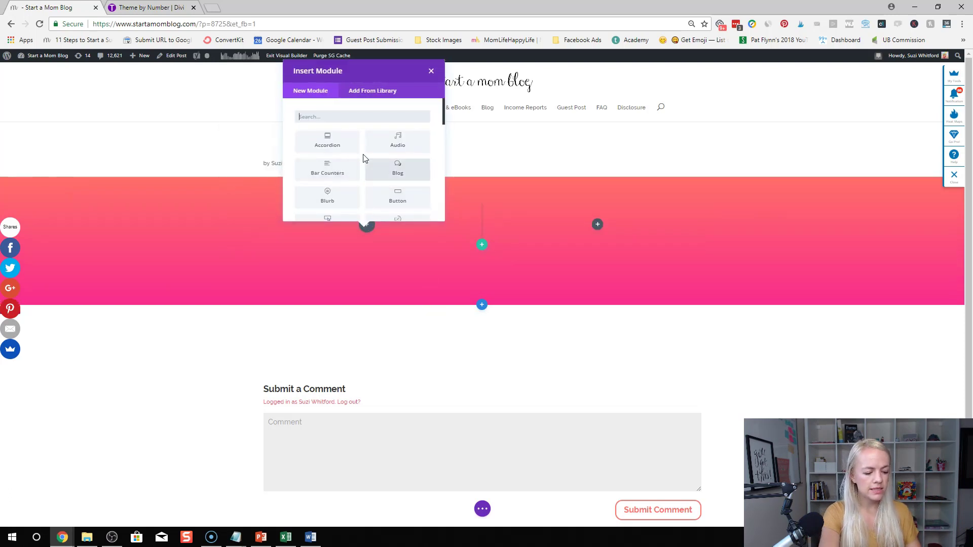
pyautogui.write('image')
pyautogui.click(343, 148)
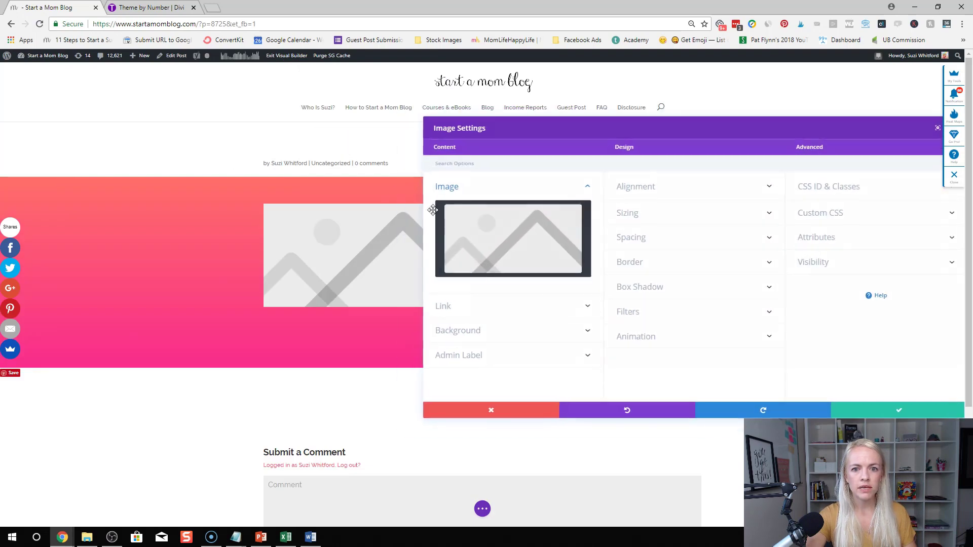
# Insert the 2018 Blog Plan image from the Media Library and save the module
pyautogui.click(540, 238)
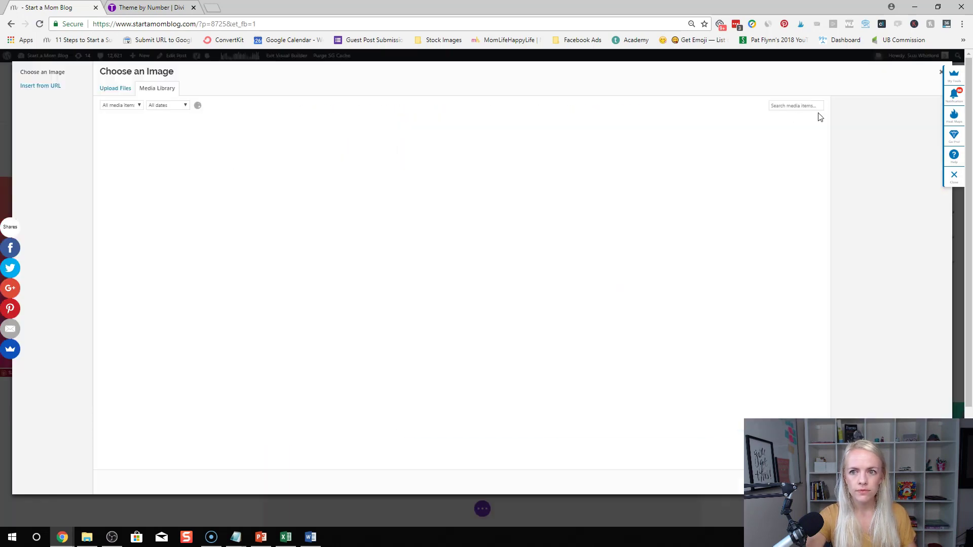
pyautogui.click(801, 107)
pyautogui.write('blog')
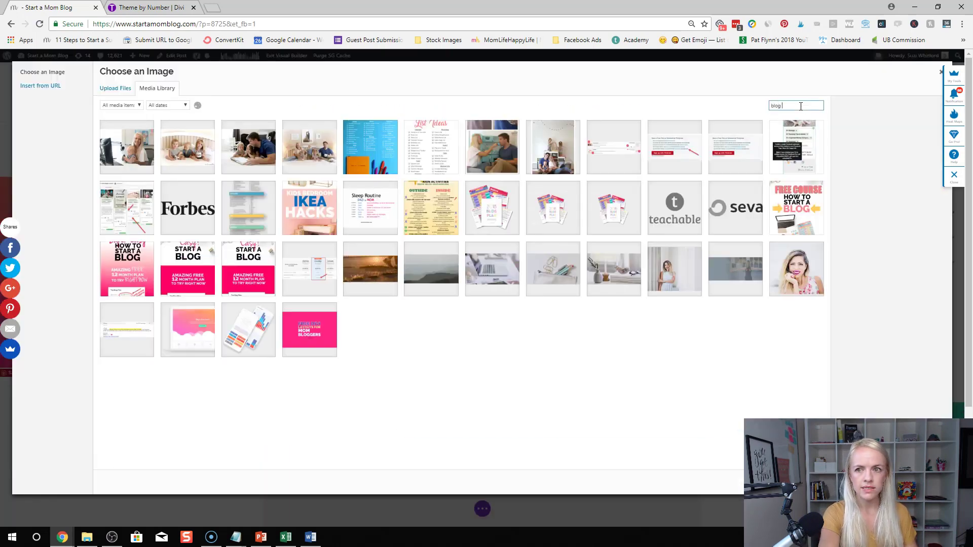
pyautogui.write(' plan')
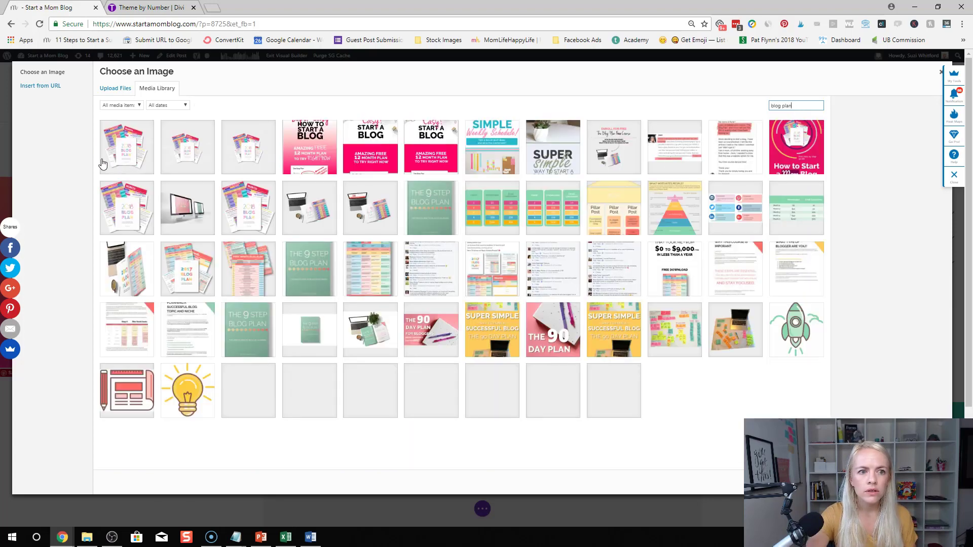
pyautogui.click(103, 163)
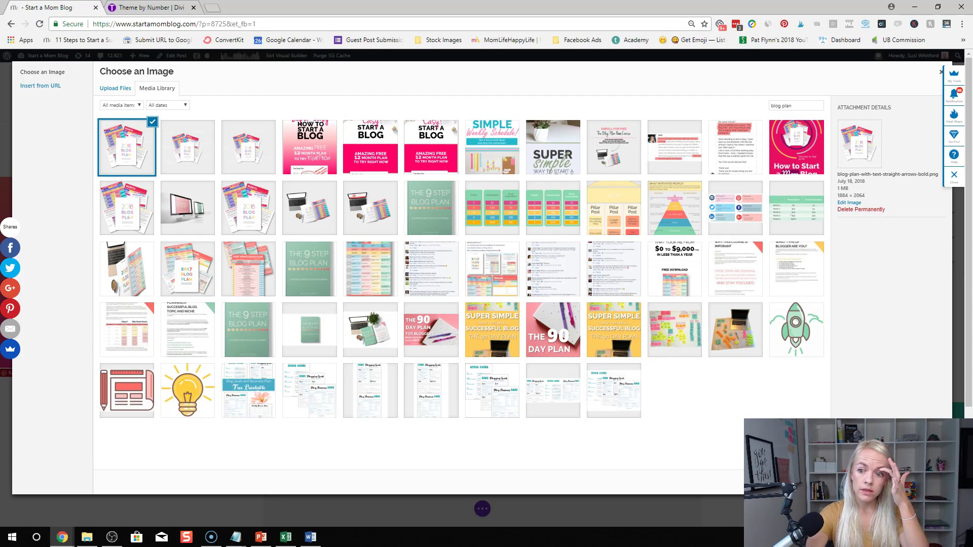
pyautogui.click(922, 482)
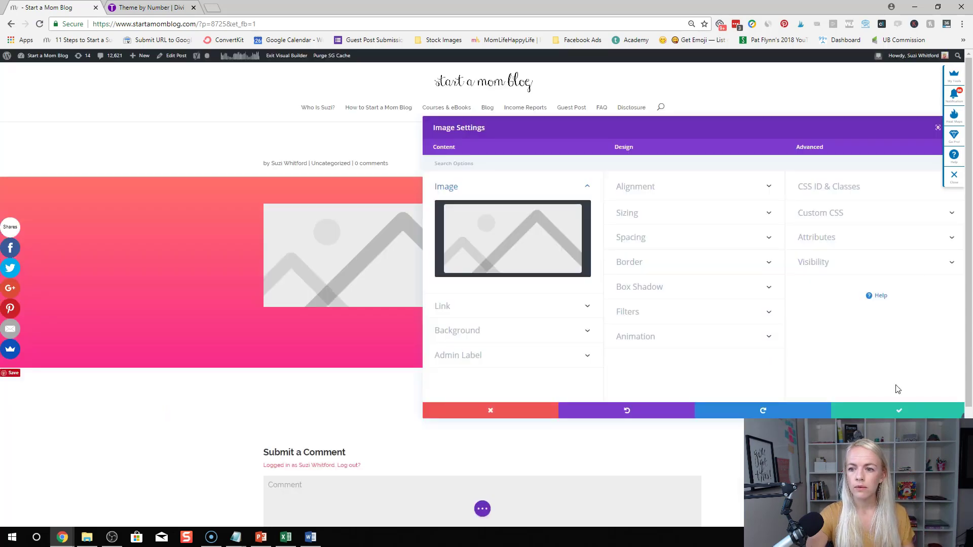
pyautogui.click(901, 411)
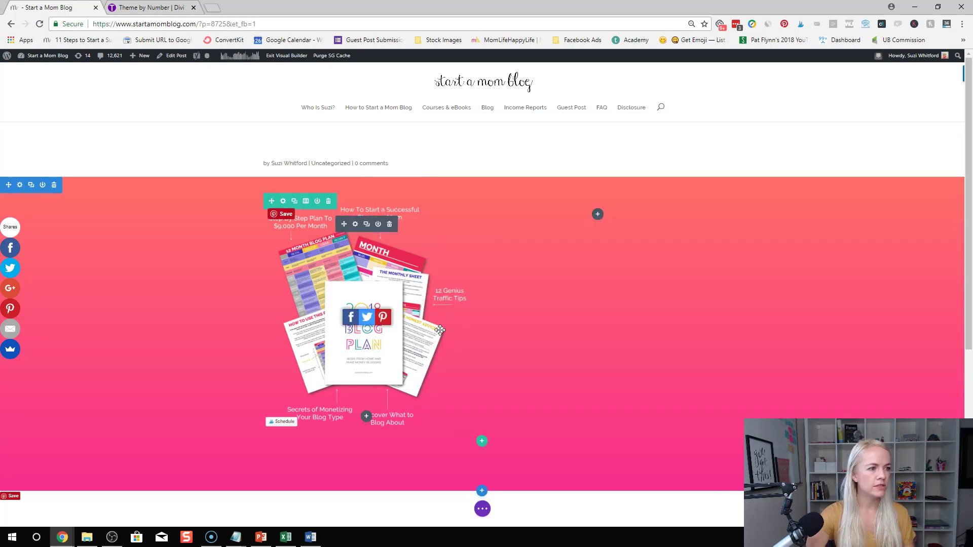
# Add a Text module to the right column and replace its placeholder with the Free Blog Plan line
pyautogui.click(598, 216)
pyautogui.write('text')
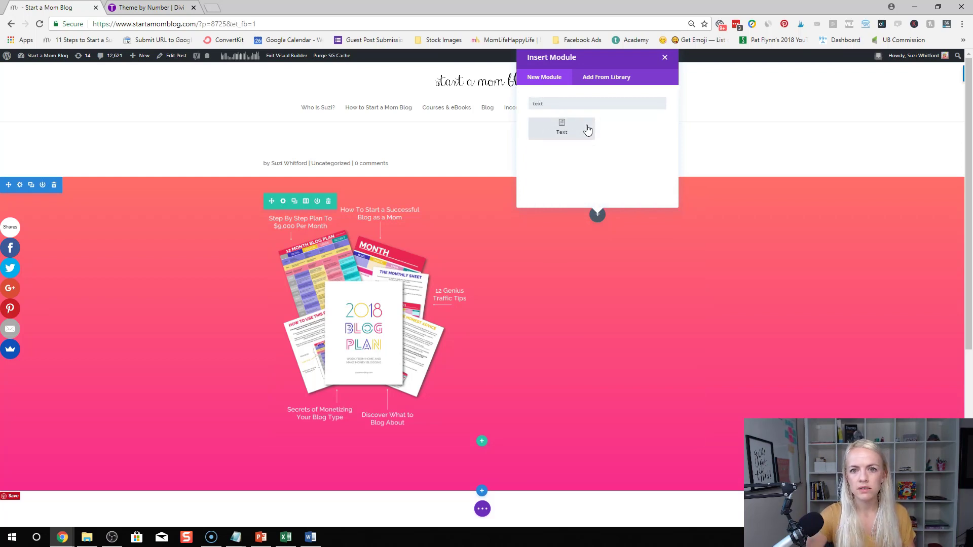
pyautogui.click(587, 130)
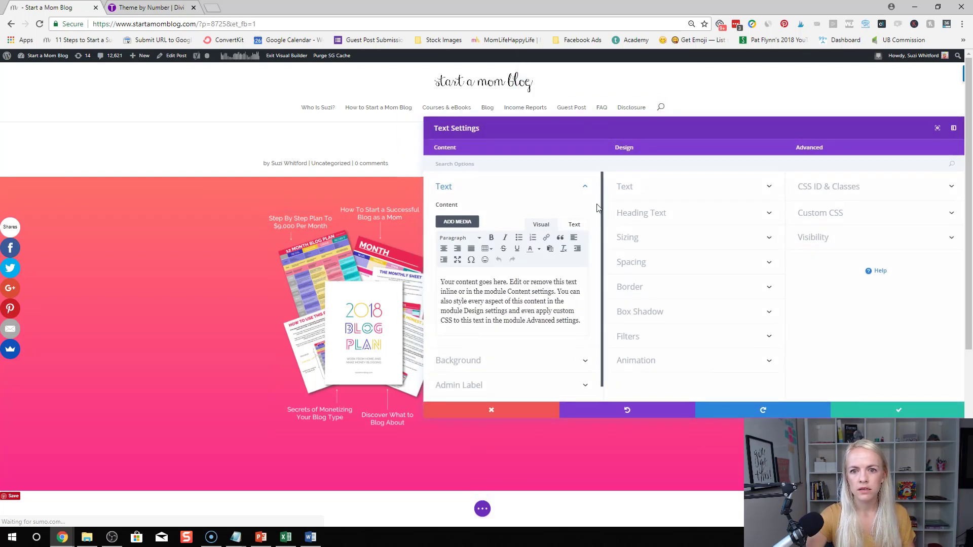
pyautogui.doubleClick(507, 301)
pyautogui.click(509, 301)
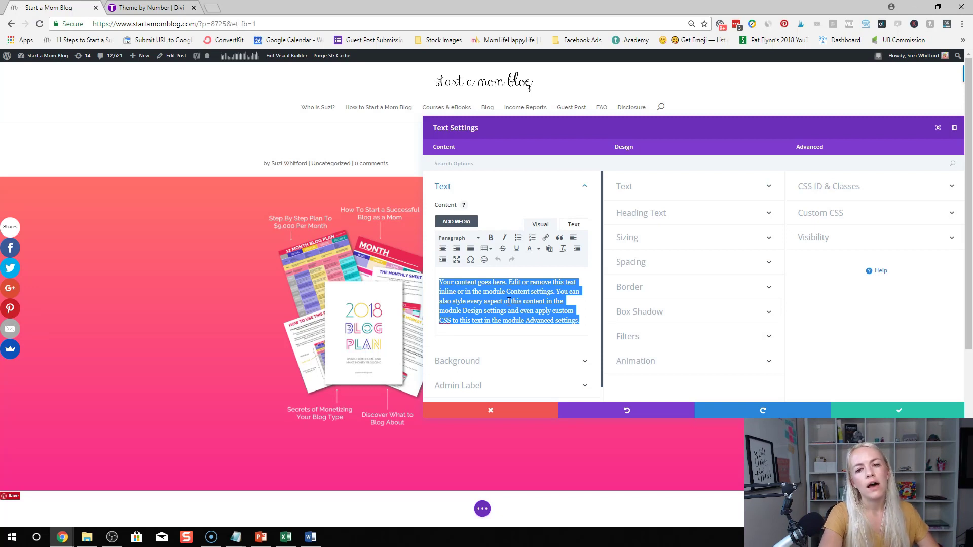
pyautogui.write('S')
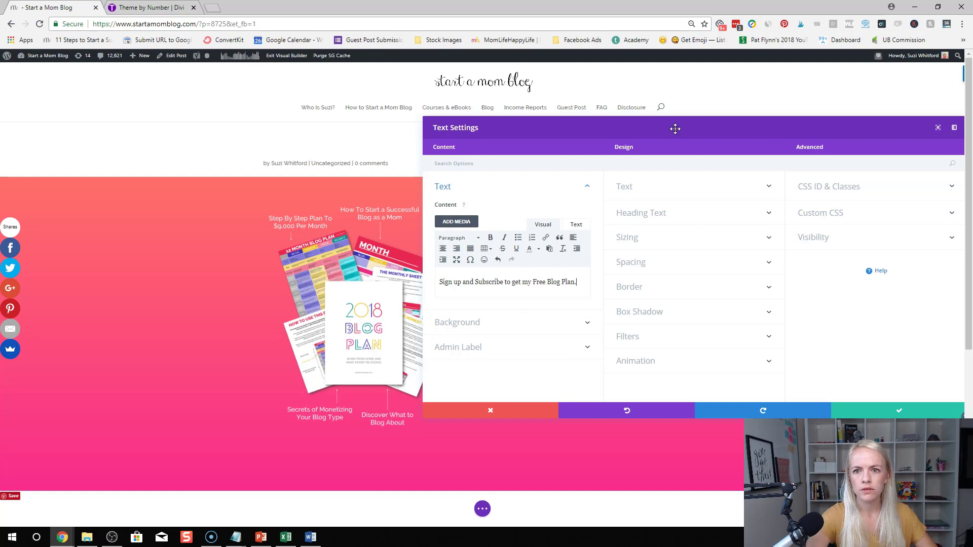
# Add three bullets: '- One bullet point', '- second bullet point', '- third bullet point'
pyautogui.moveTo(662, 127); pyautogui.dragTo(575, 293)
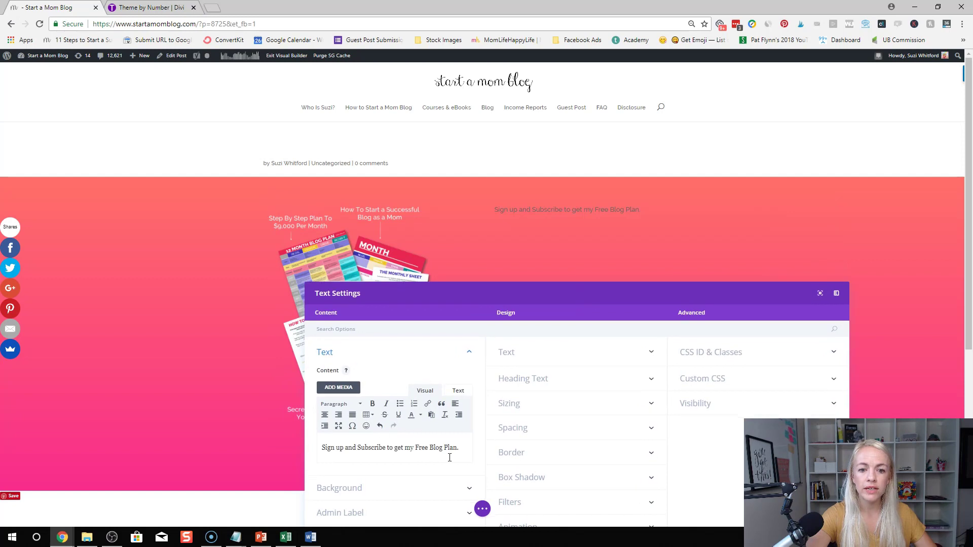
pyautogui.moveTo(464, 293); pyautogui.dragTo(512, 261)
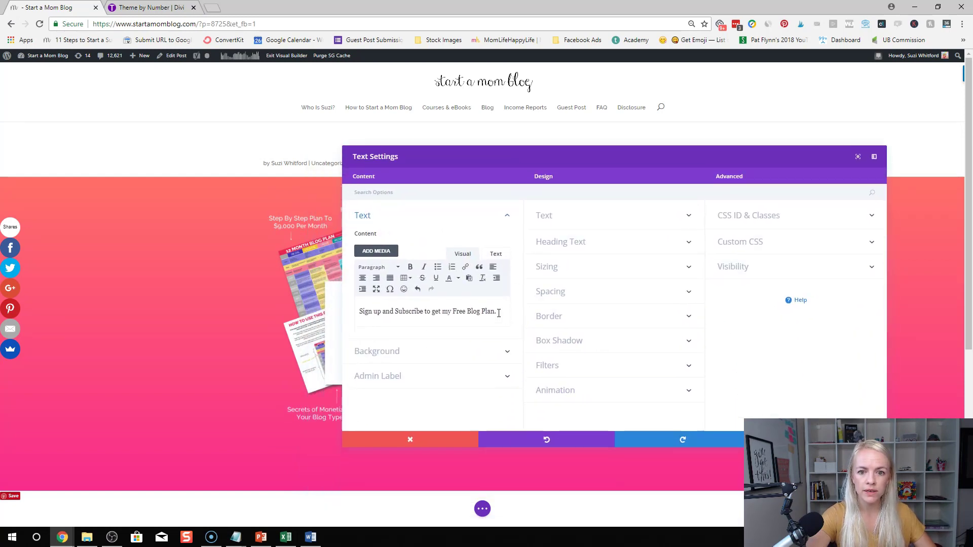
pyautogui.press('Return')
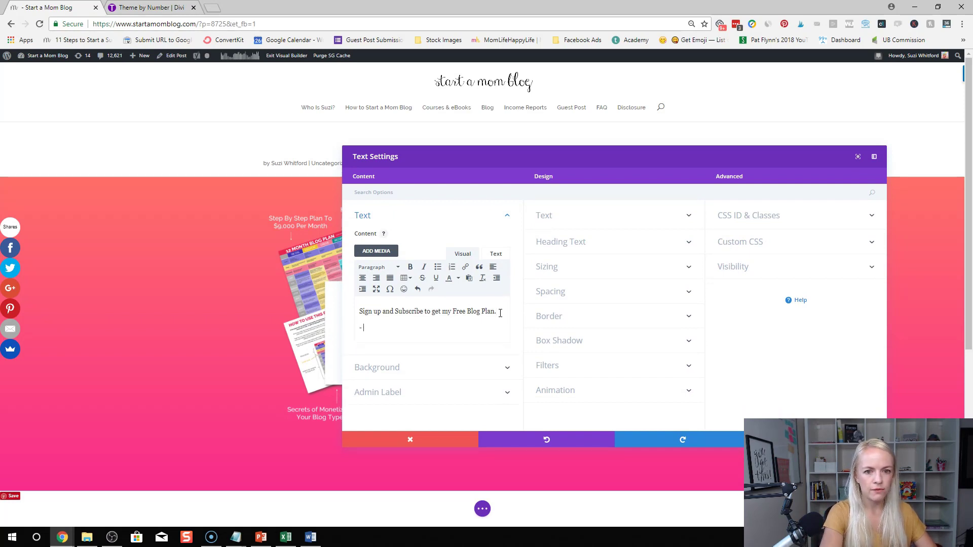
pyautogui.write('- One bullet point')
pyautogui.press('Return')
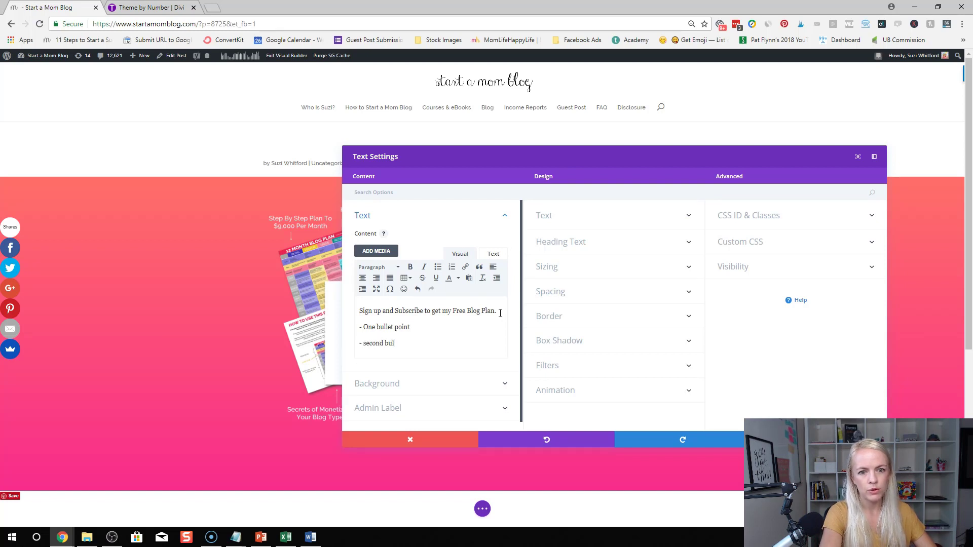
pyautogui.write('- second bullet point')
pyautogui.press('Return')
pyautogui.write('- third')
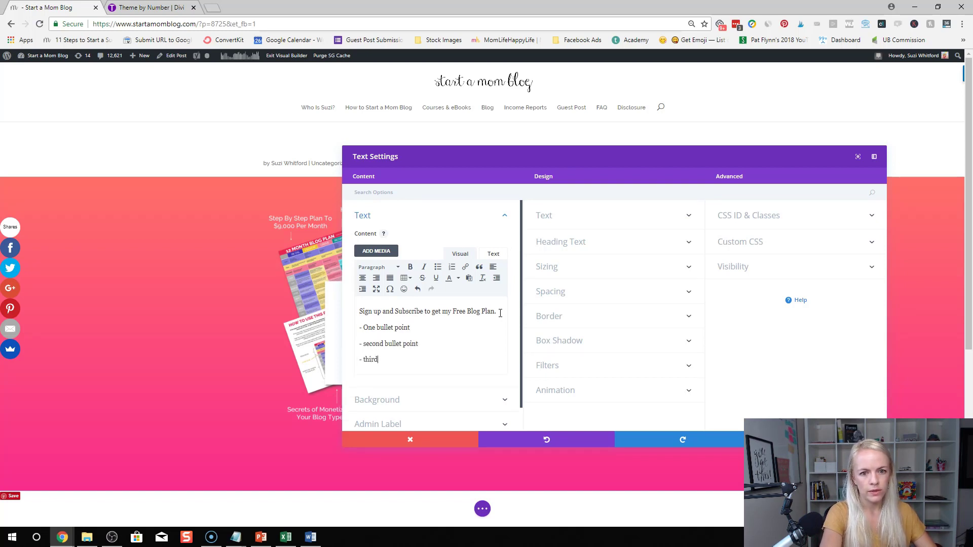
pyautogui.write(' bullet point')
pyautogui.press('Return')
pyautogui.press('Return')
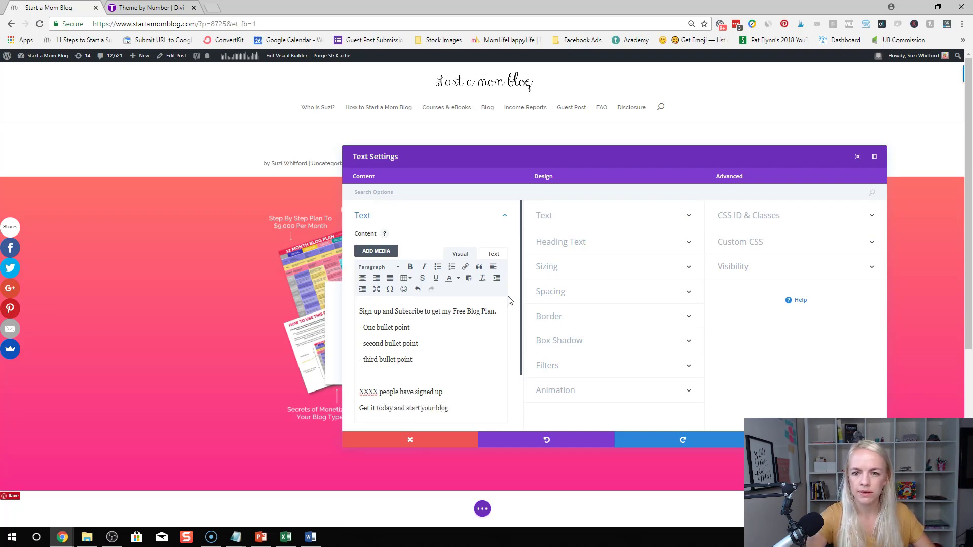
# Preview the text styling options and save the text module
pyautogui.moveTo(545, 157); pyautogui.dragTo(583, 305)
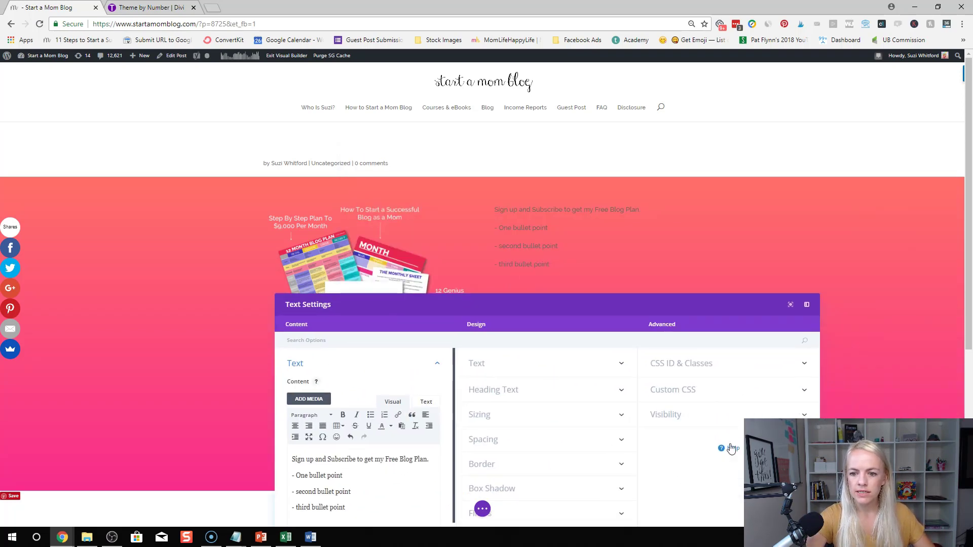
pyautogui.moveTo(685, 315); pyautogui.dragTo(531, 218)
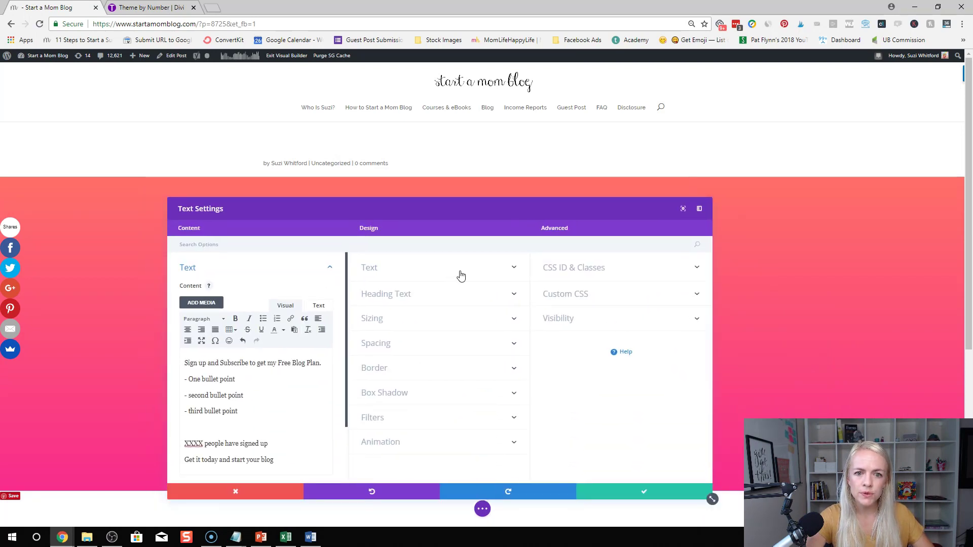
pyautogui.click(458, 275)
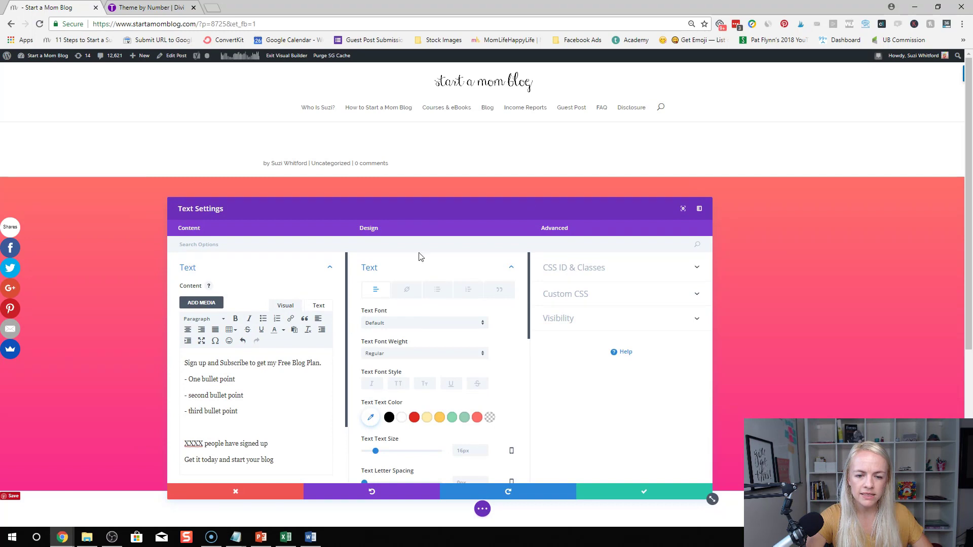
pyautogui.moveTo(422, 209); pyautogui.dragTo(572, 161)
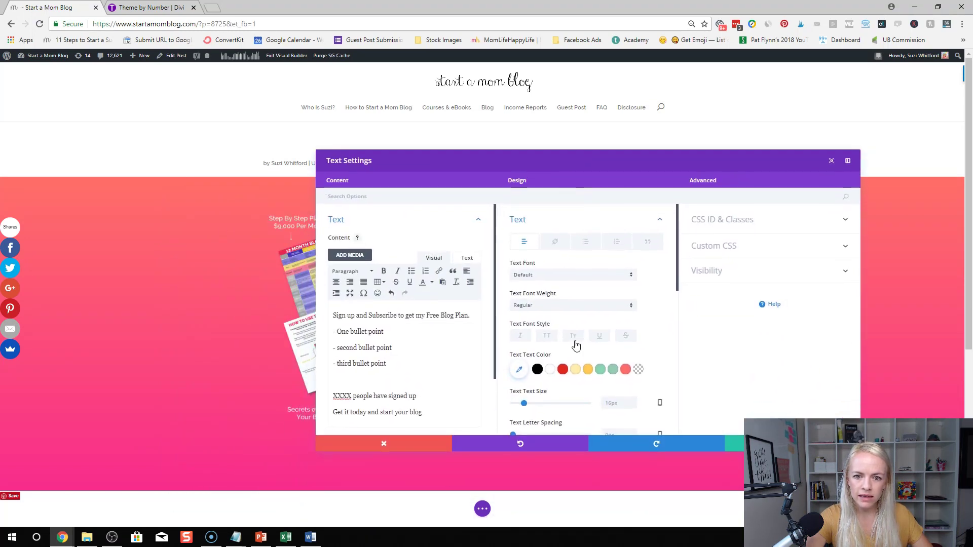
pyautogui.scroll(-1, 580, 366)
pyautogui.scroll(-1, 581, 366)
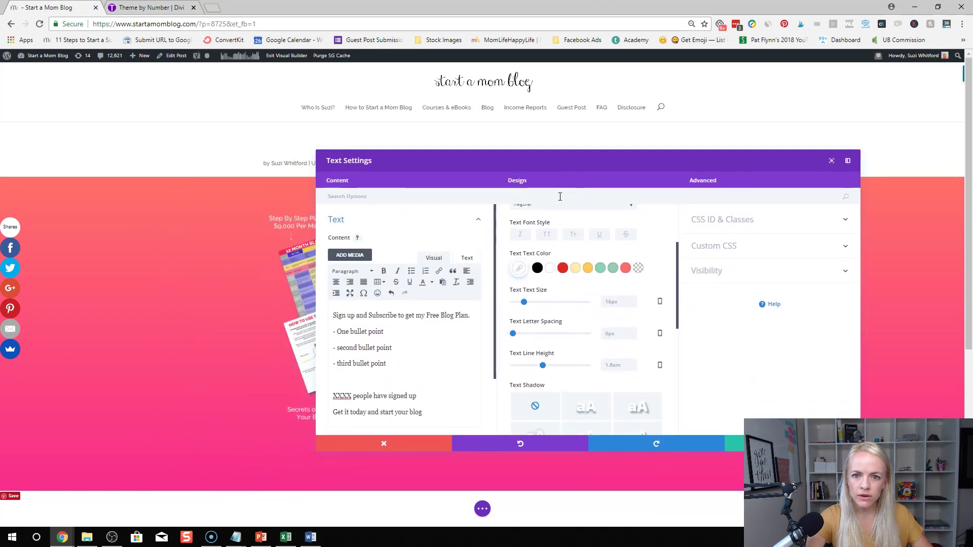
pyautogui.moveTo(563, 163); pyautogui.dragTo(566, 304)
pyautogui.moveTo(736, 300); pyautogui.dragTo(672, 207)
pyautogui.click(730, 491)
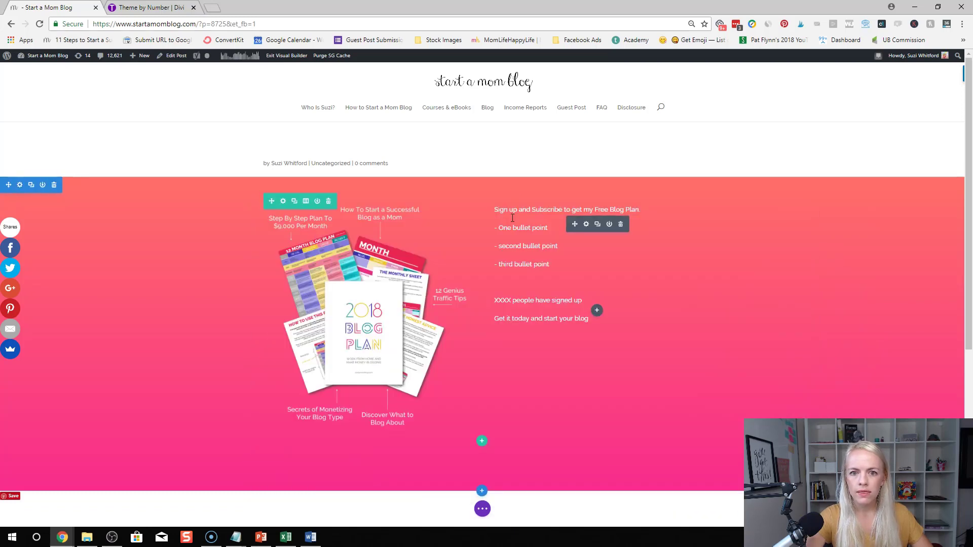
# Format the 'XXXX people have signed up' line as a heading
pyautogui.click(496, 211)
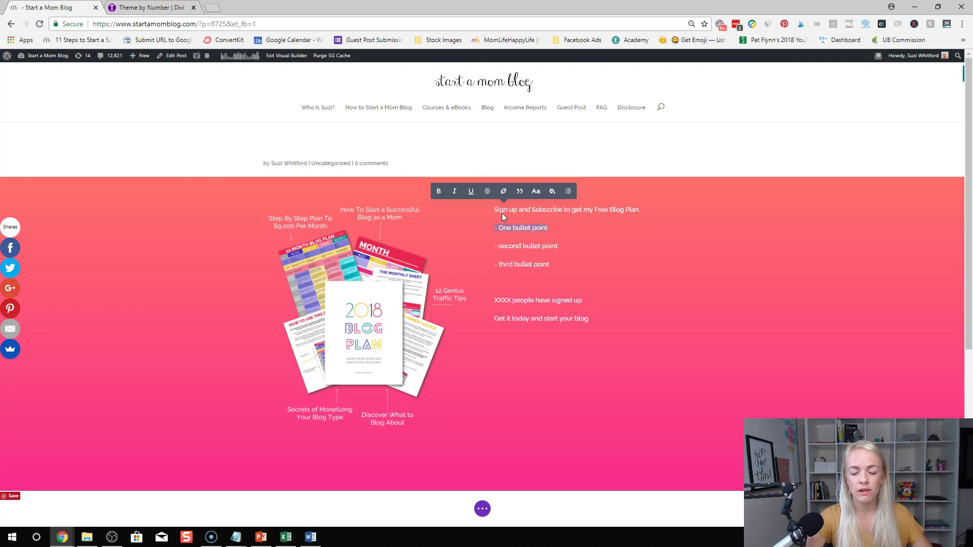
pyautogui.click(509, 224)
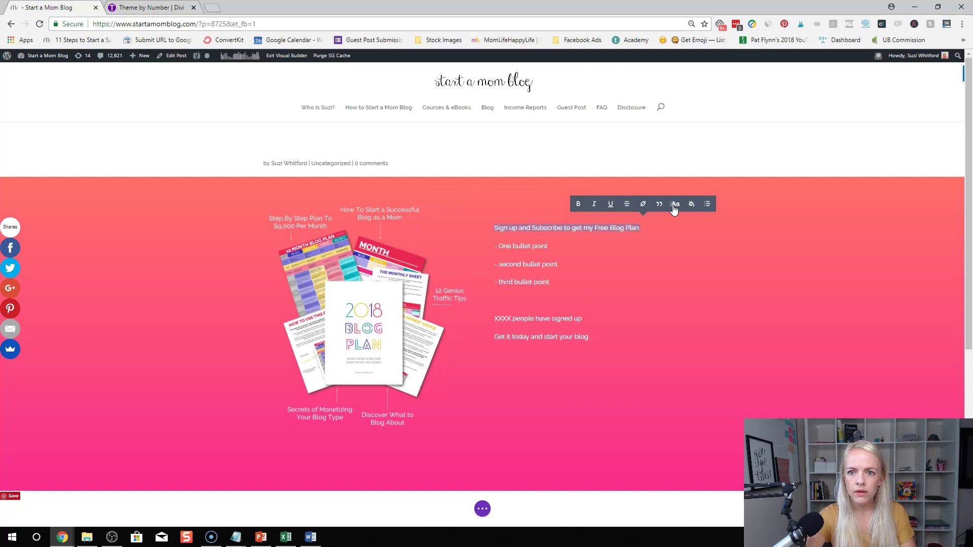
pyautogui.click(674, 202)
pyautogui.click(659, 115)
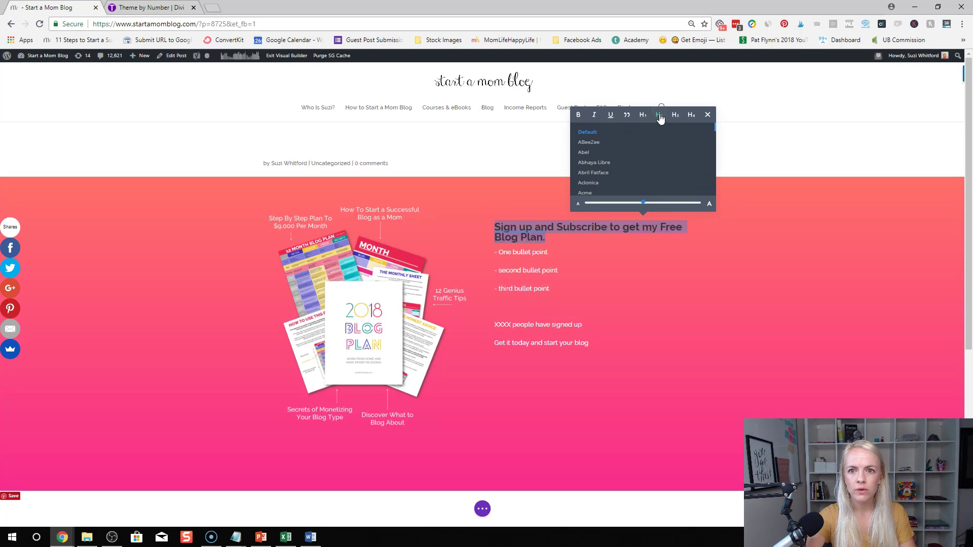
pyautogui.click(643, 115)
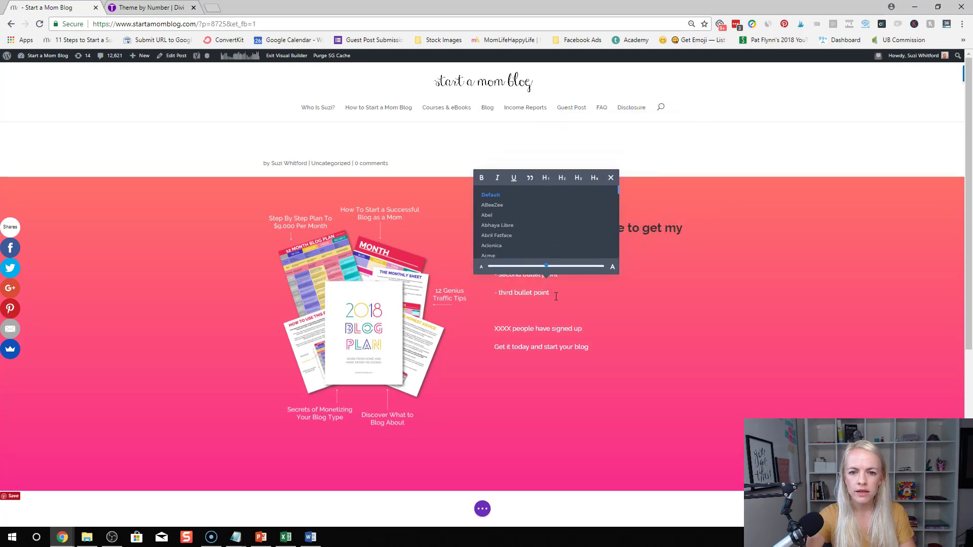
pyautogui.click(531, 308)
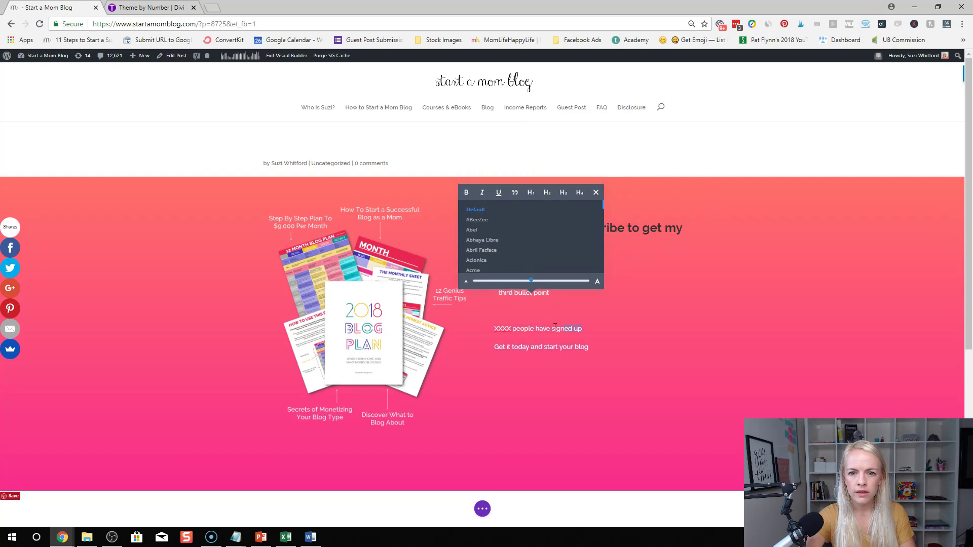
pyautogui.click(563, 193)
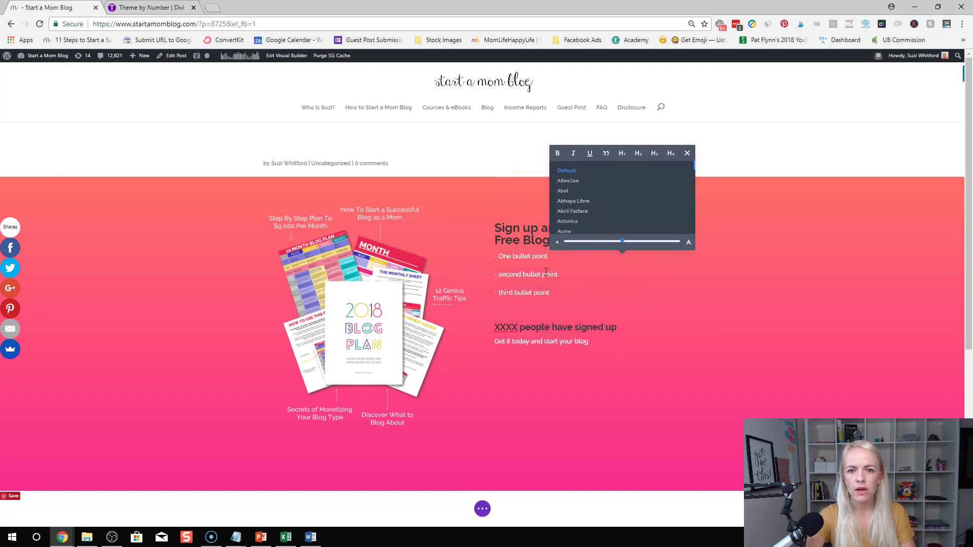
pyautogui.click(545, 271)
# Leave inline editing and reopen the text module's settings
pyautogui.click(609, 159)
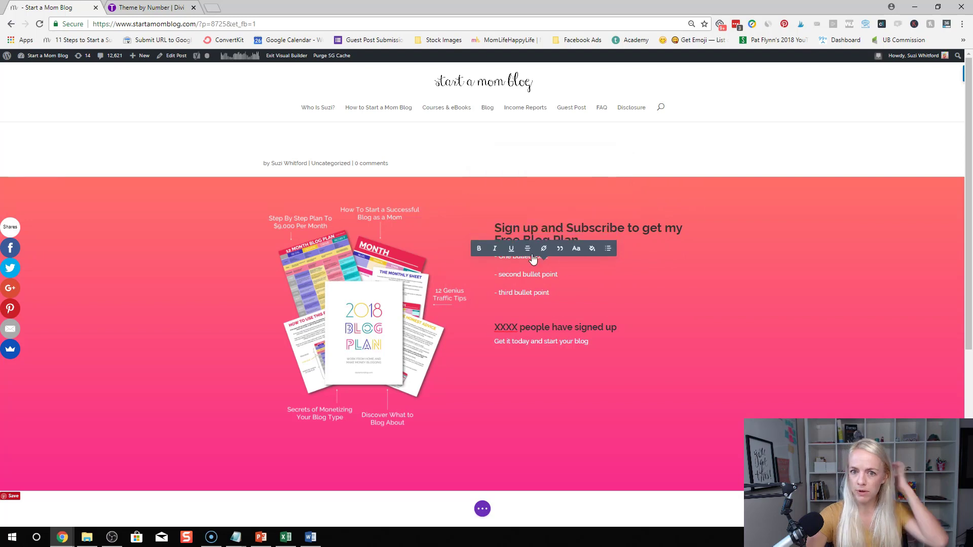
pyautogui.click(583, 223)
pyautogui.click(400, 295)
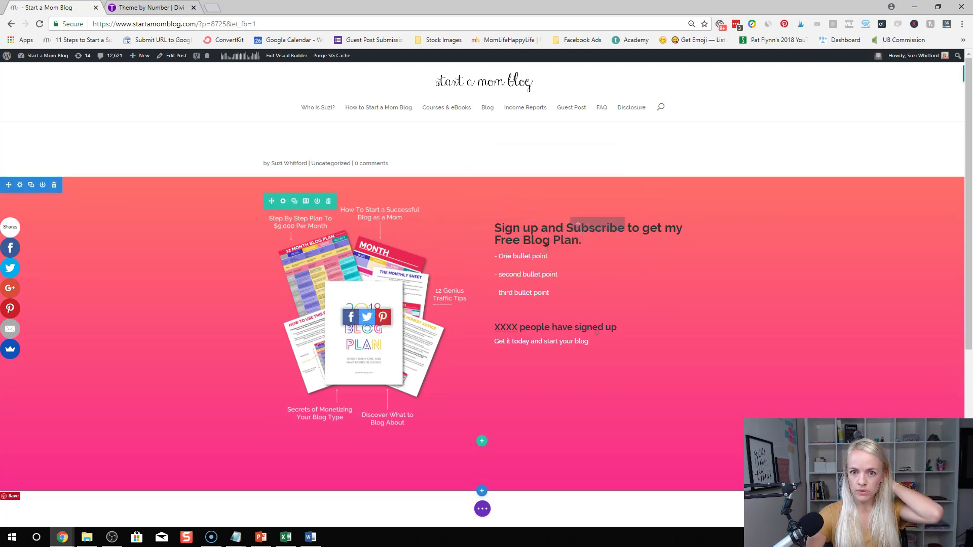
pyautogui.click(588, 224)
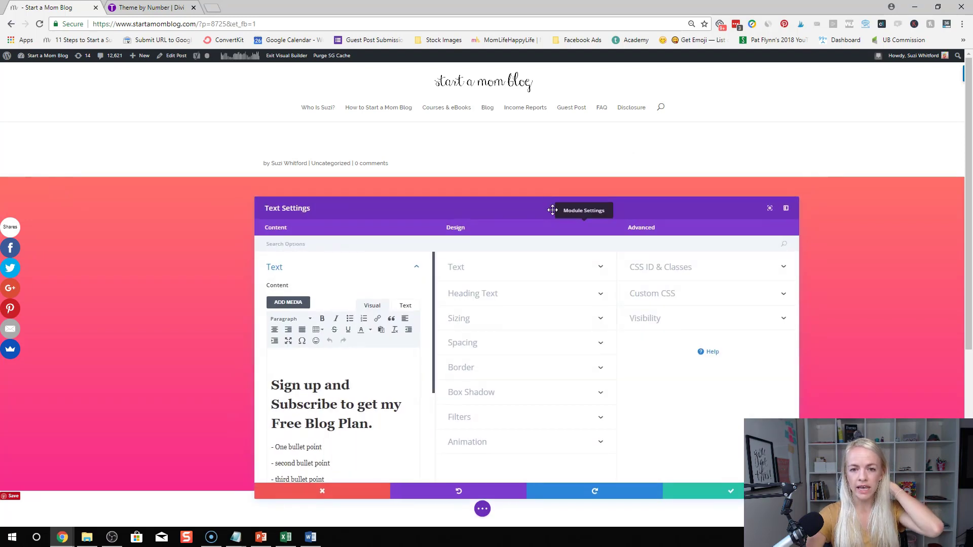
# Review the Text and Heading Text (H2–H4) design options, then save the text module
pyautogui.moveTo(553, 209); pyautogui.dragTo(615, 97)
pyautogui.click(578, 377)
pyautogui.scroll(-5, 624, 267)
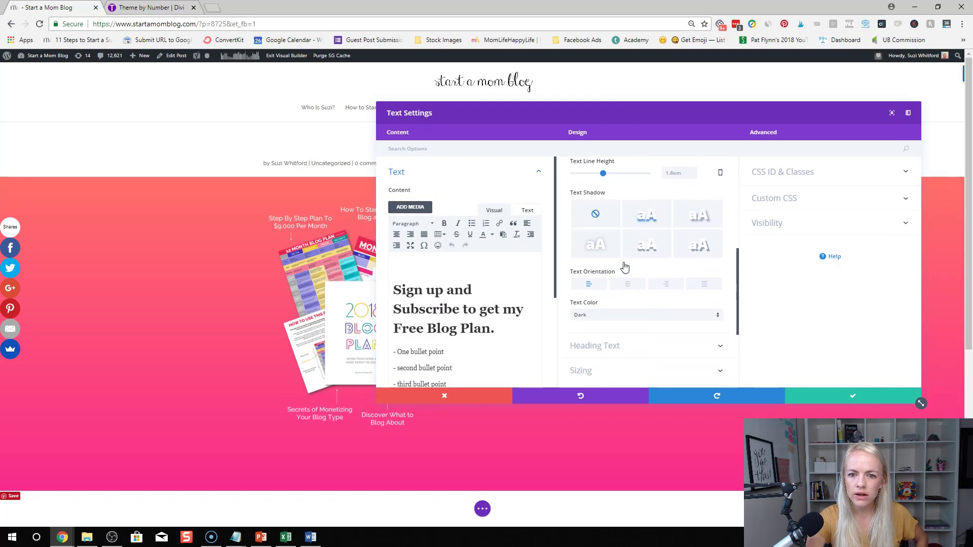
pyautogui.scroll(-2, 621, 261)
pyautogui.click(616, 239)
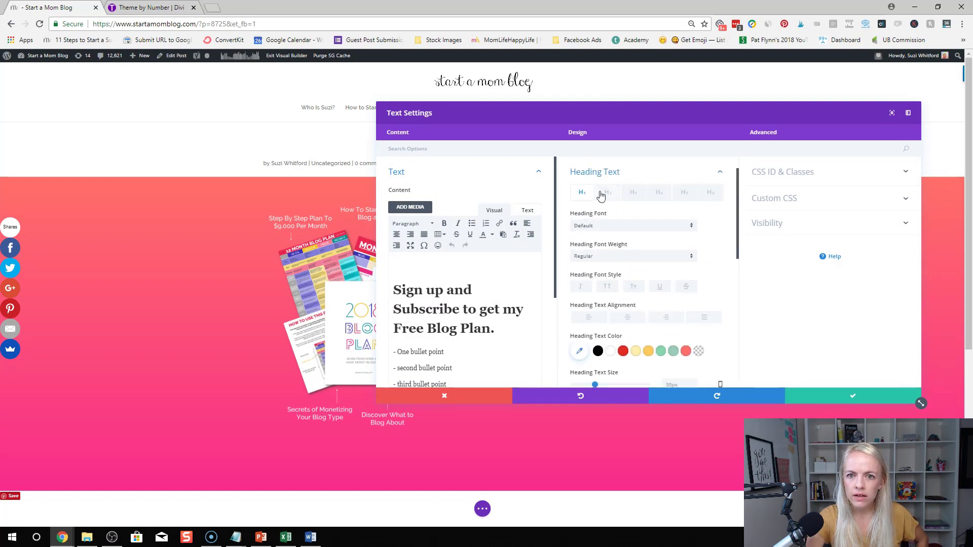
pyautogui.click(604, 195)
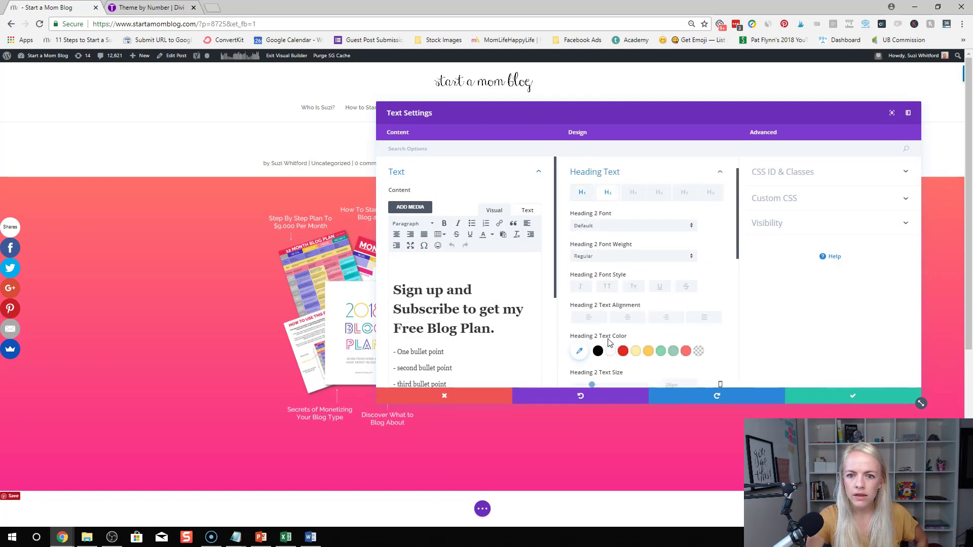
pyautogui.click(633, 193)
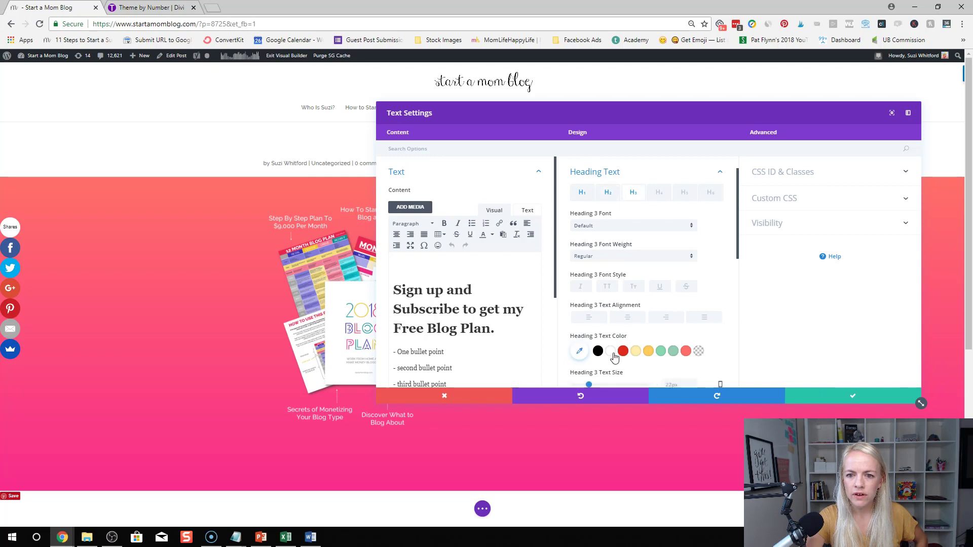
pyautogui.click(657, 193)
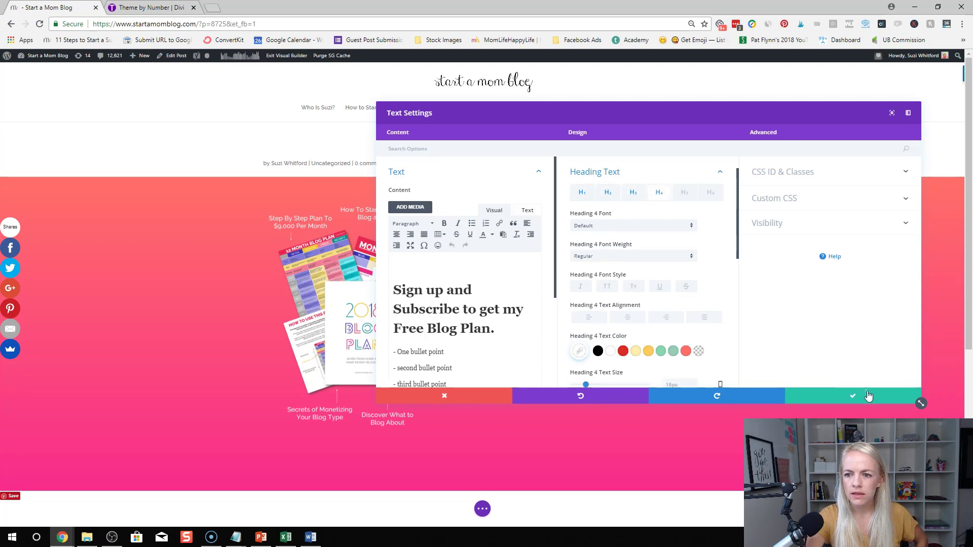
pyautogui.click(869, 395)
pyautogui.click(520, 256)
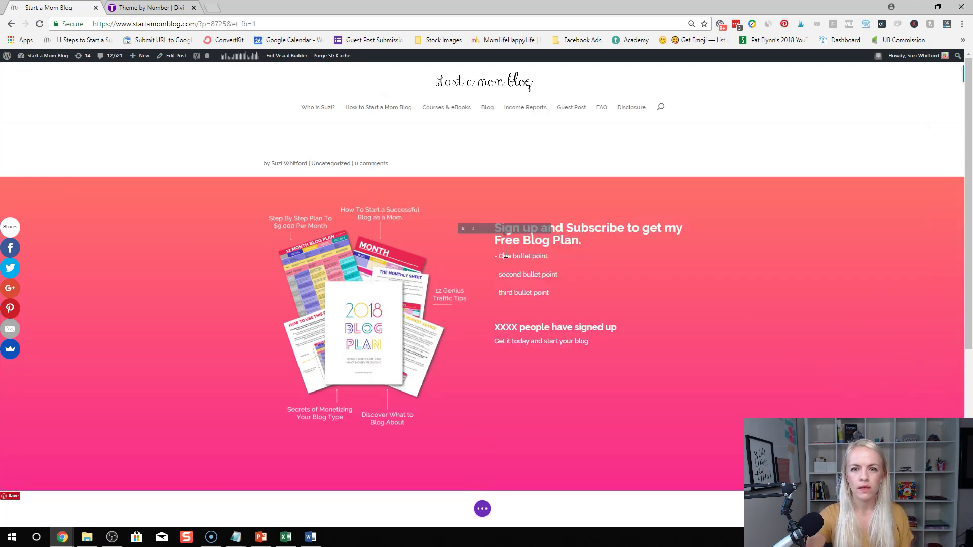
# Centre-align all the text in the sign-up module
pyautogui.hotkey('ctrl', 'a')
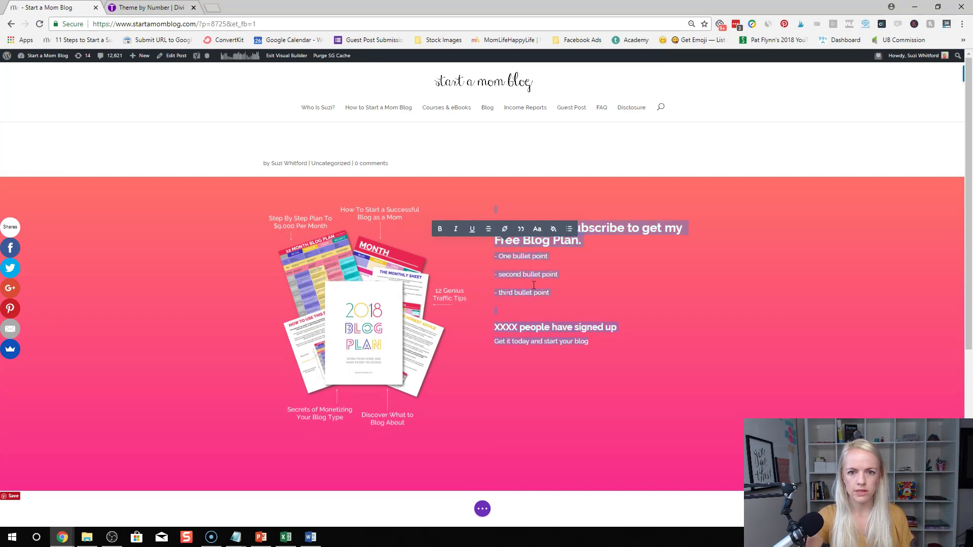
pyautogui.click(489, 233)
pyautogui.click(489, 232)
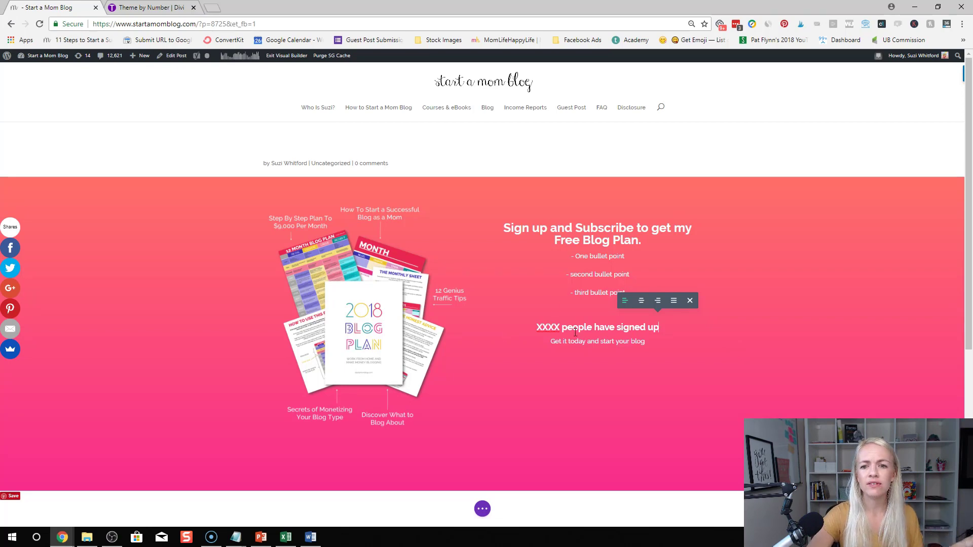
# Compare with the live homepage window, then maximize the editor and open a blank tab
pyautogui.doubleClick(314, 15)
pyautogui.click(455, 139)
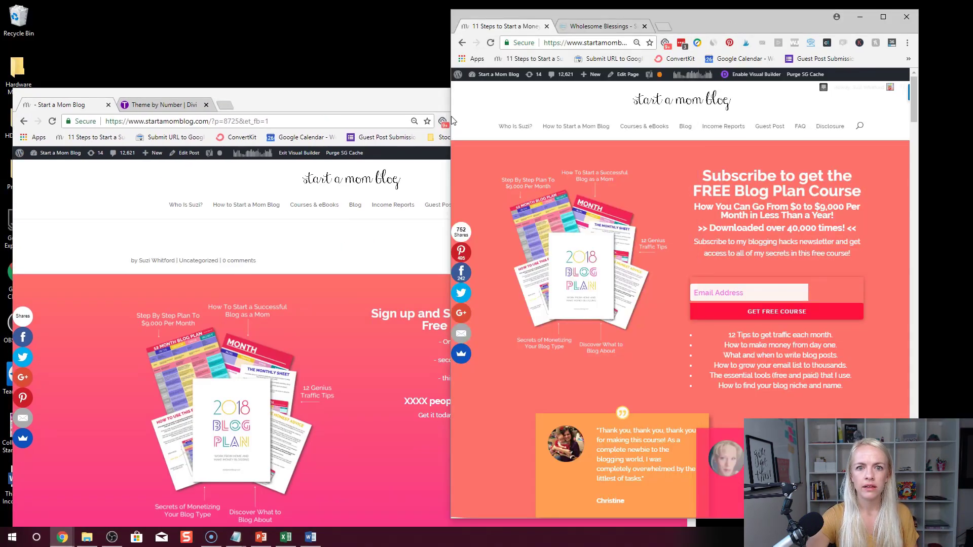
pyautogui.moveTo(454, 120); pyautogui.dragTo(92, 120)
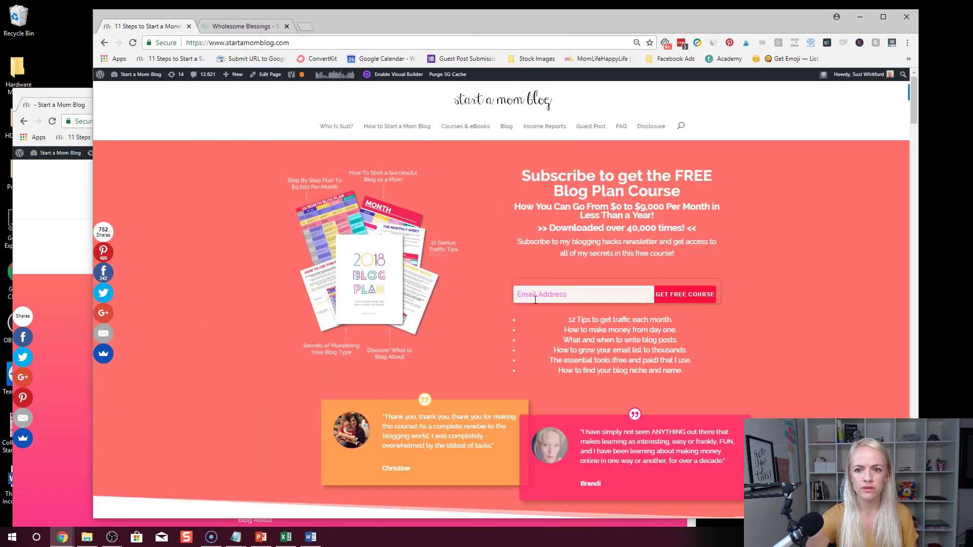
pyautogui.click(56, 103)
pyautogui.click(661, 95)
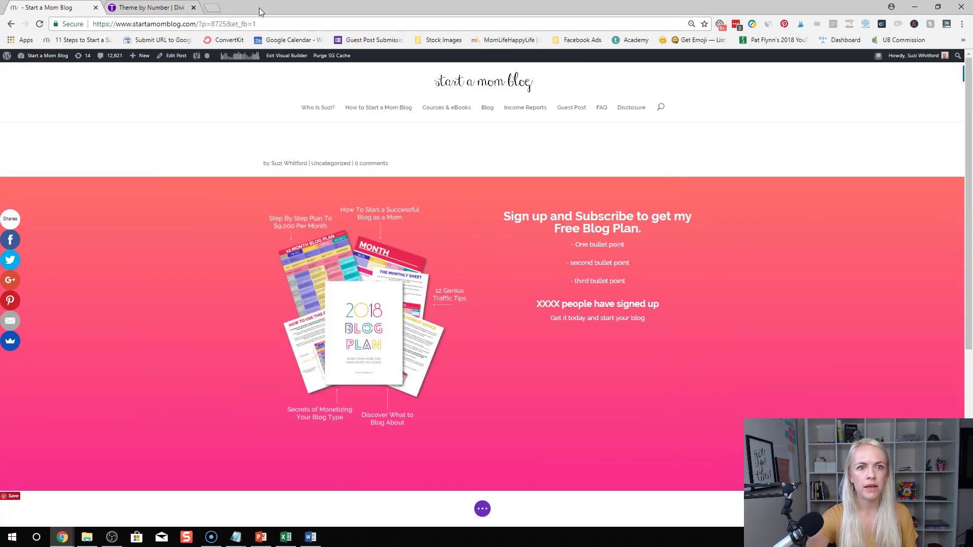
pyautogui.click(217, 9)
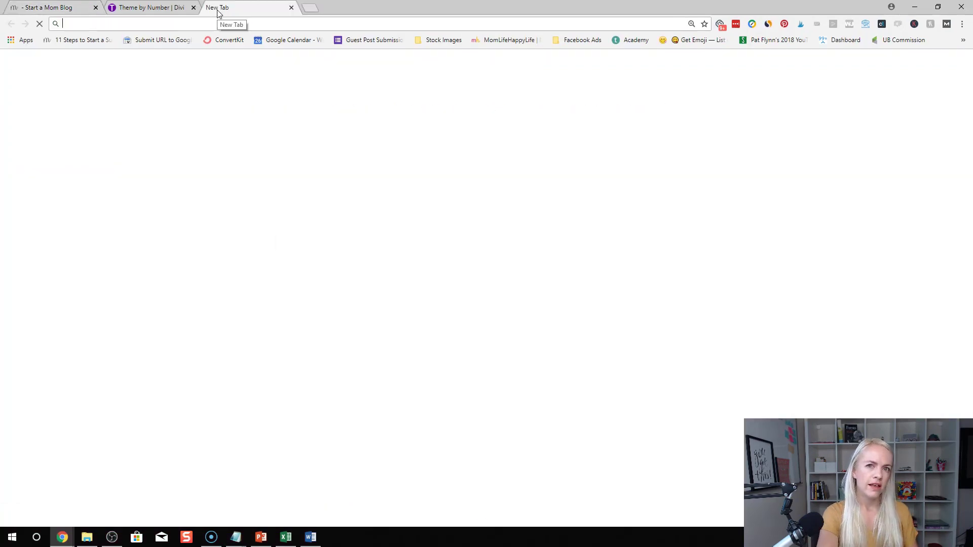
# Go to convertkit.com and log in to the account
pyautogui.write('convertkit.com')
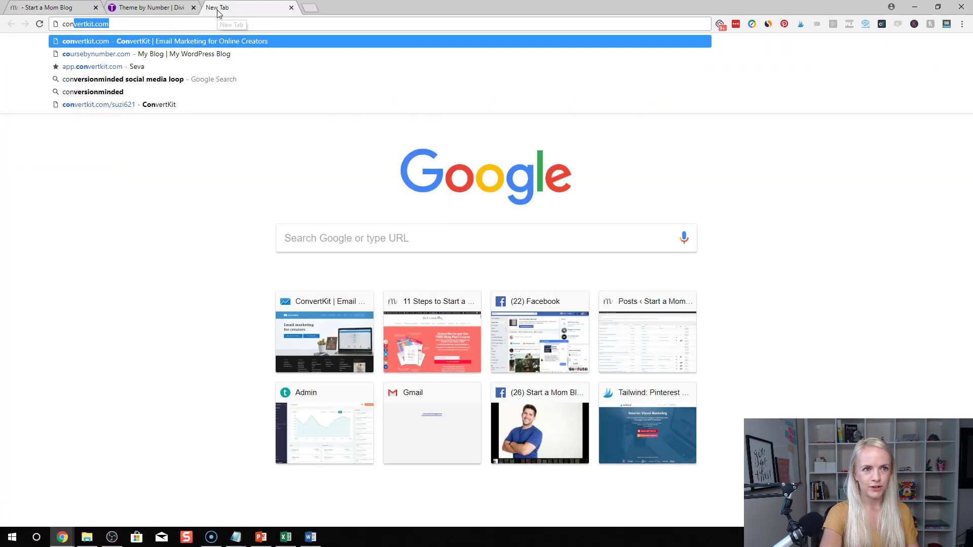
pyautogui.press('Return')
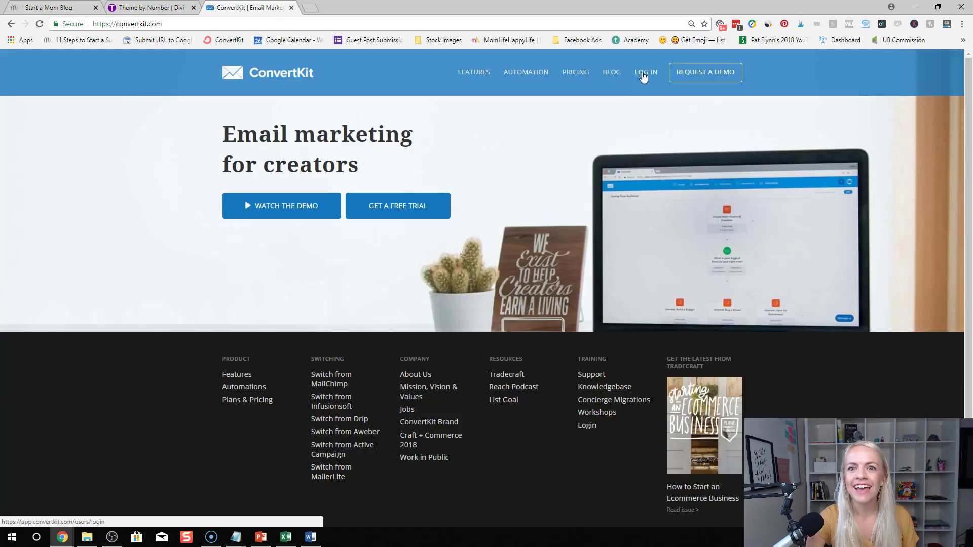
pyautogui.click(644, 73)
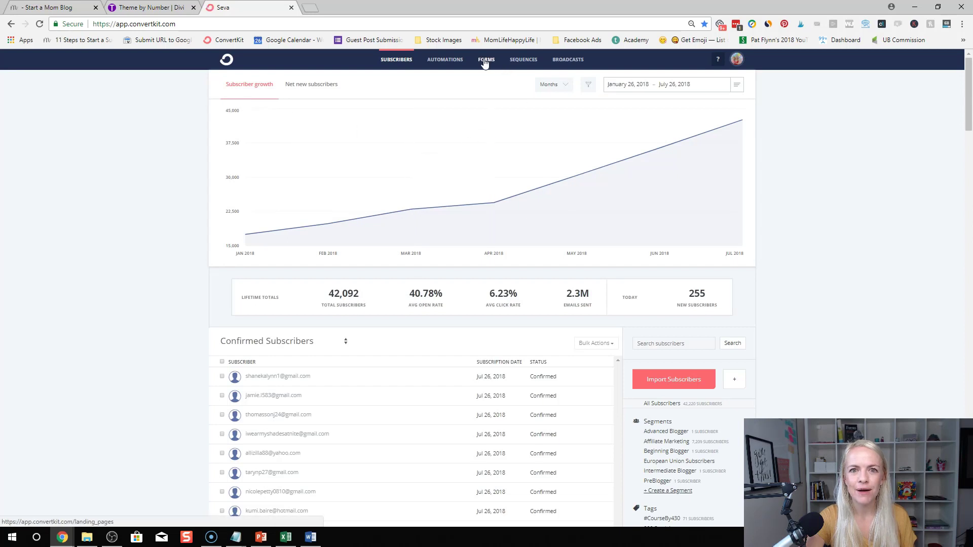
# Copy the 1-300+ Mom Life Hacks eBook form's JavaScript embed code and return to the post
pyautogui.click(485, 61)
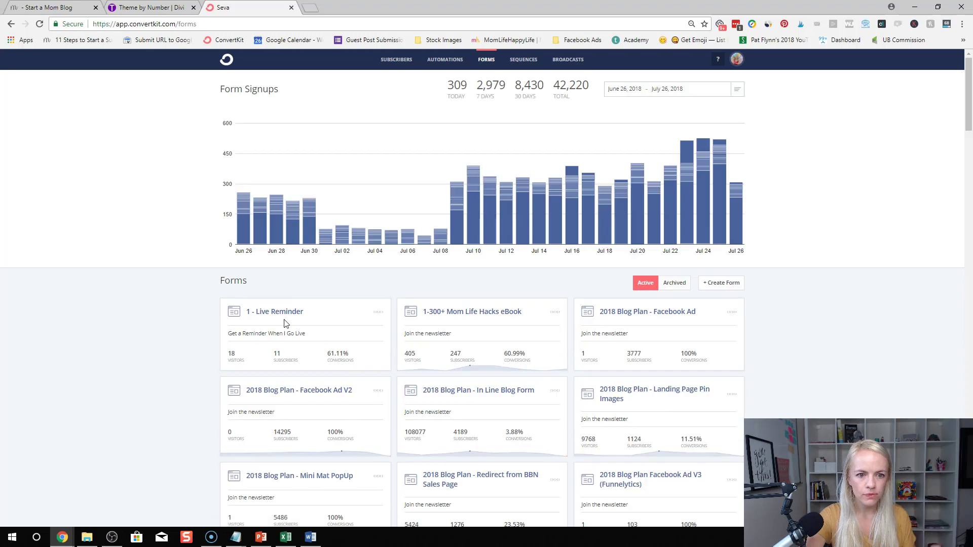
pyautogui.click(441, 312)
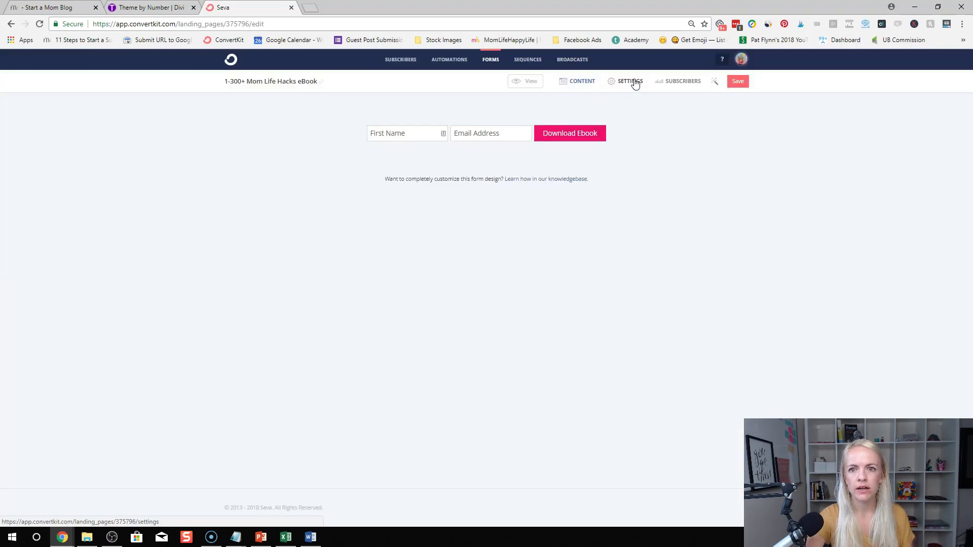
pyautogui.click(631, 82)
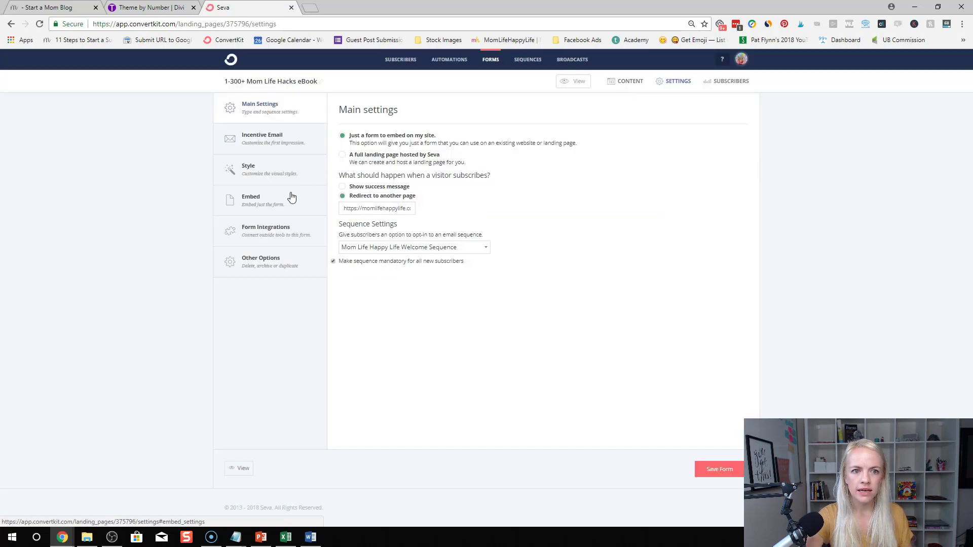
pyautogui.click(273, 208)
pyautogui.click(419, 259)
pyautogui.hotkey('ctrl', 'c')
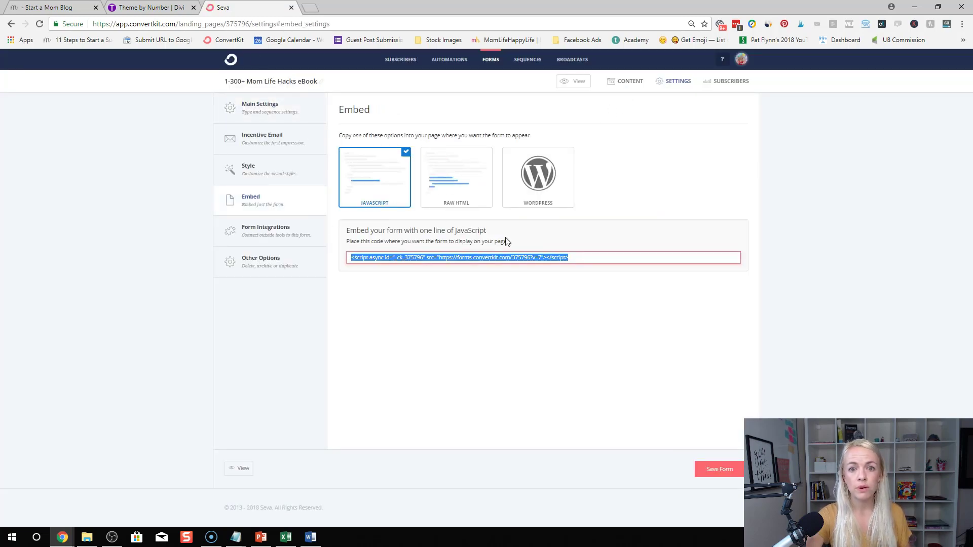
pyautogui.click(59, 7)
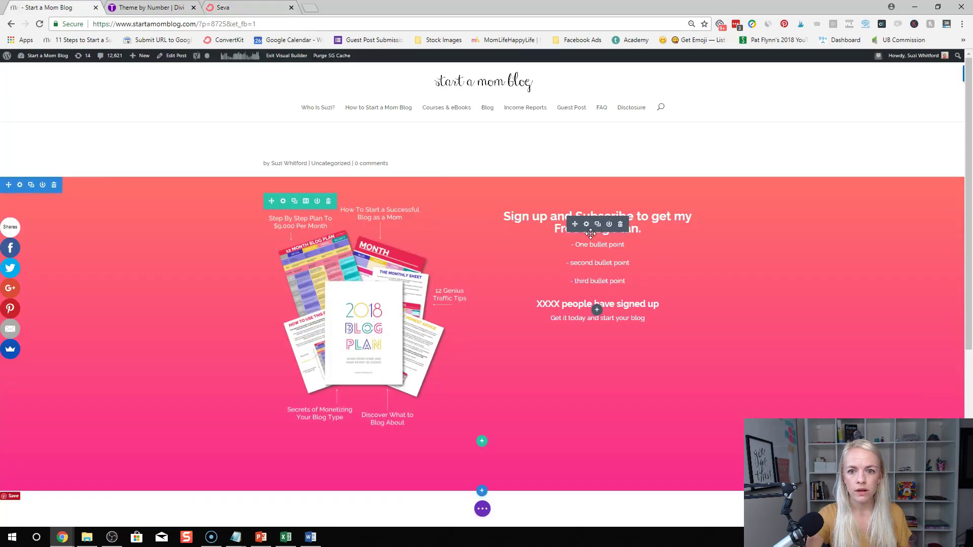
# Paste the ConvertKit embed script into the opt-in text module's HTML code
pyautogui.click(587, 224)
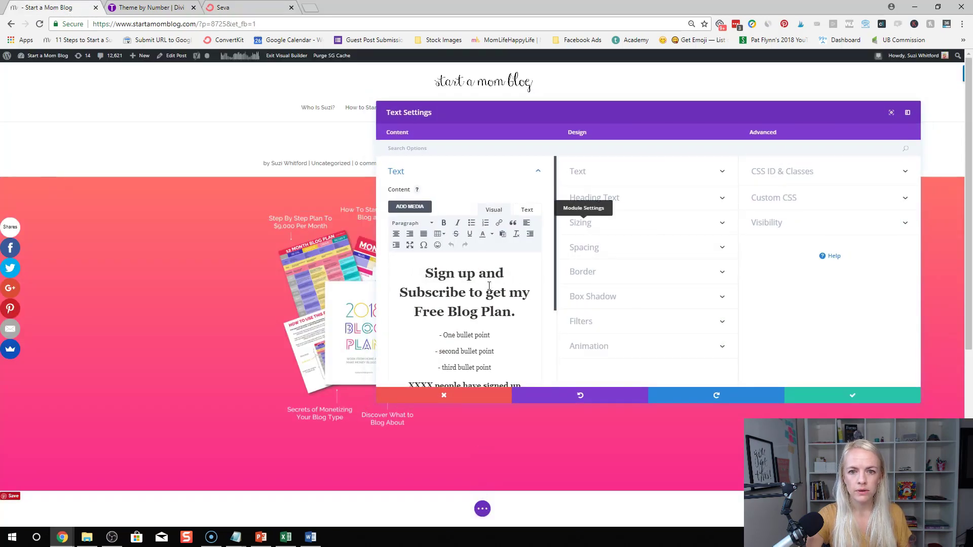
pyautogui.scroll(-2, 489, 286)
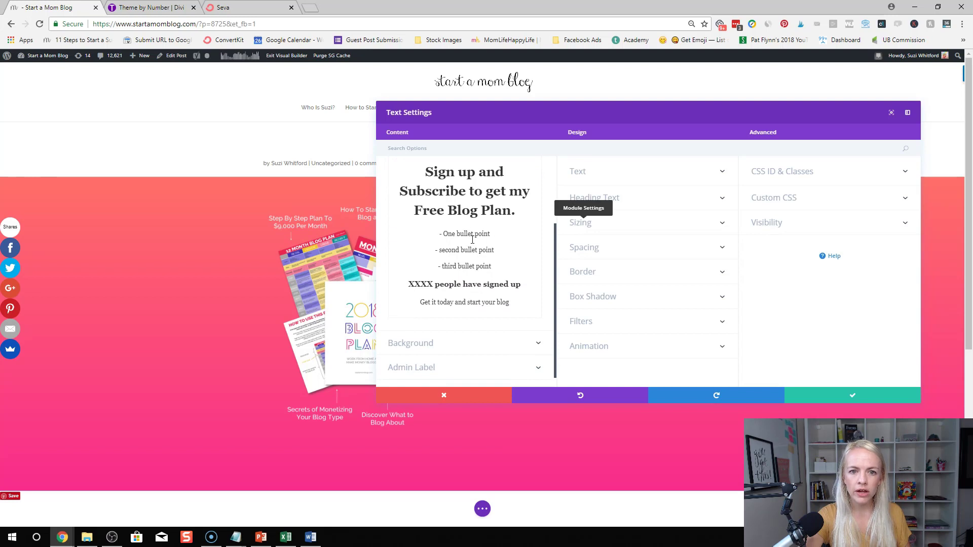
pyautogui.scroll(2, 537, 194)
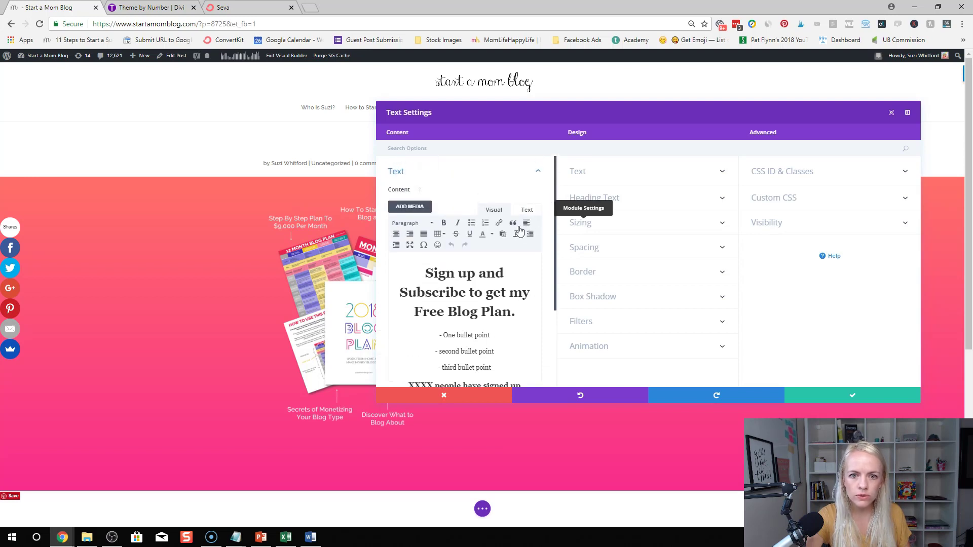
pyautogui.click(527, 210)
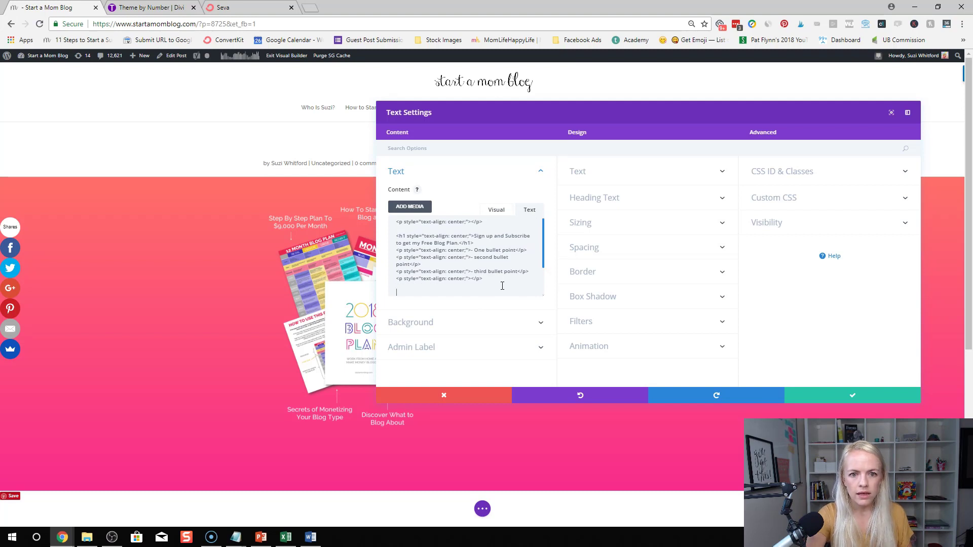
pyautogui.hotkey('ctrl', 'v')
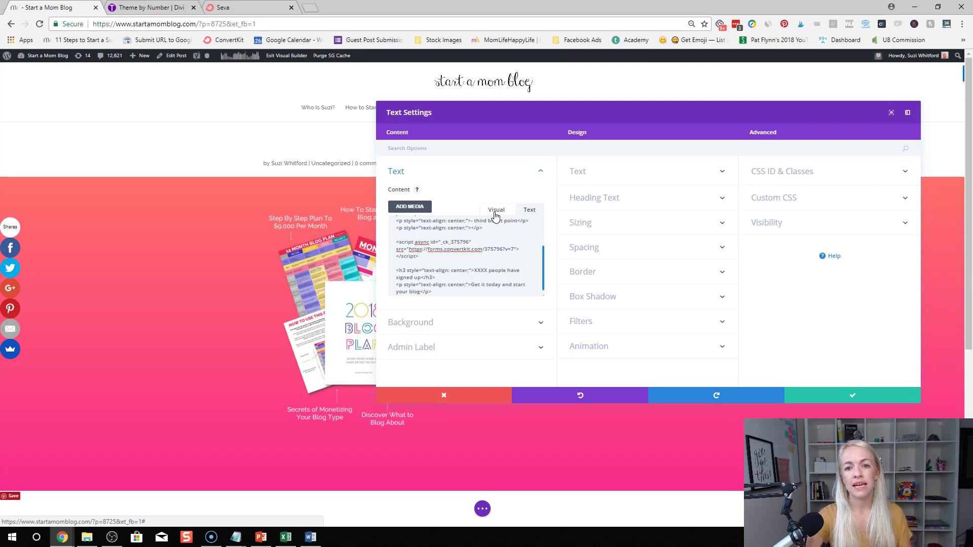
# Review the sign-up copy in the Visual editor and save the text module
pyautogui.click(495, 216)
pyautogui.scroll(-2, 512, 308)
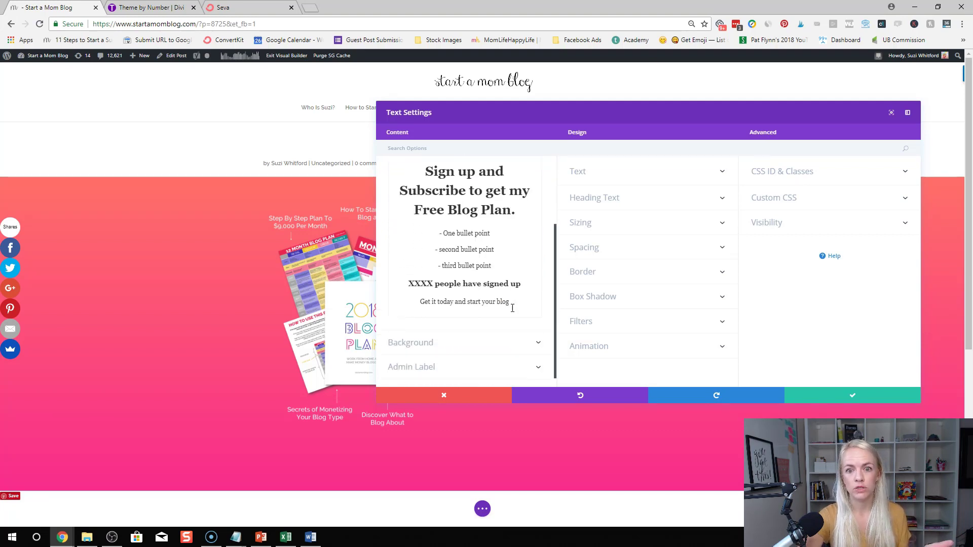
pyautogui.scroll(-1, 512, 308)
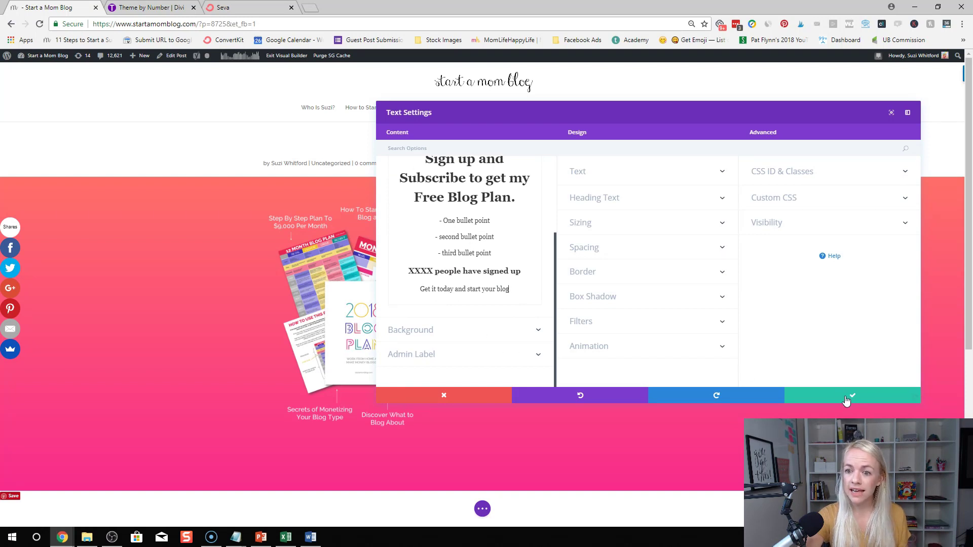
pyautogui.click(841, 394)
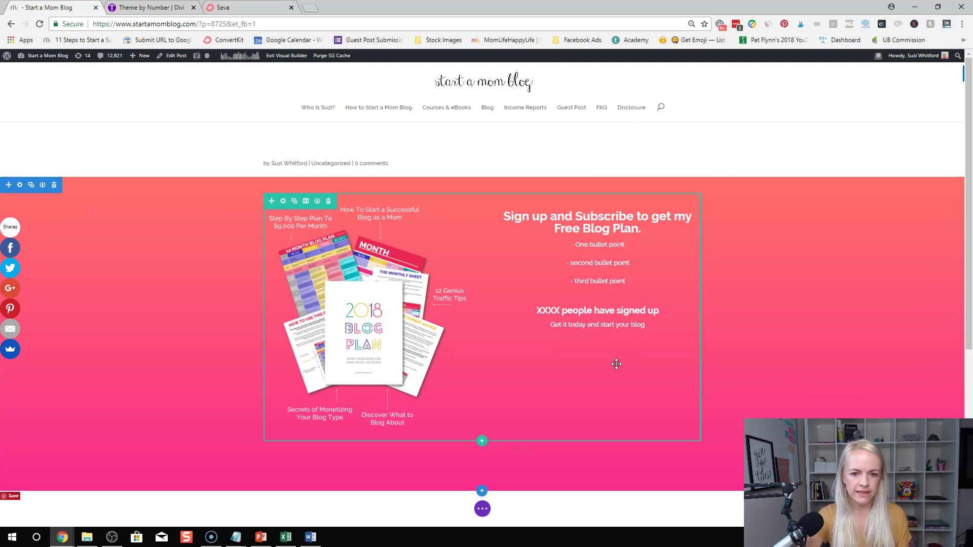
# Bring the live Start a Mom Blog homepage forward and scroll to its testimonials
pyautogui.scroll(-2, 515, 458)
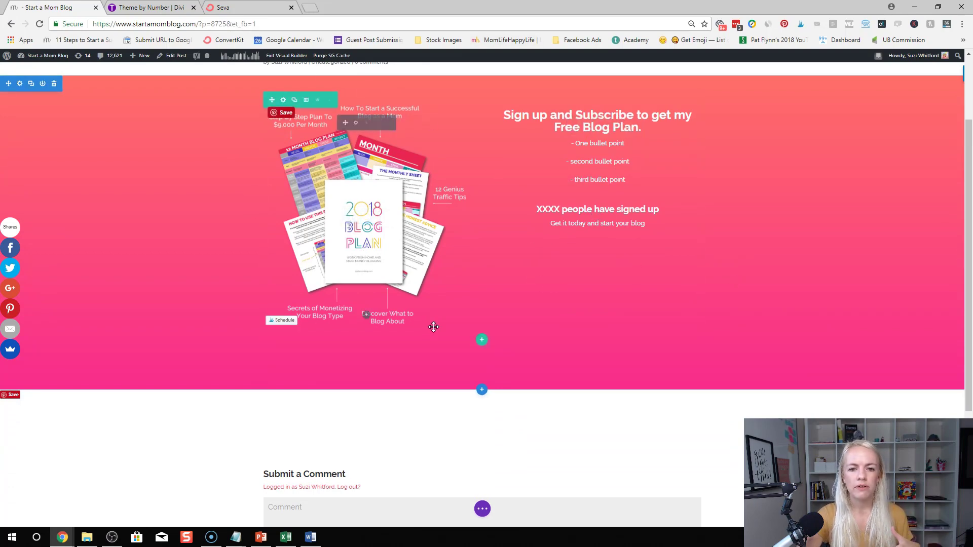
pyautogui.press('super+Down')
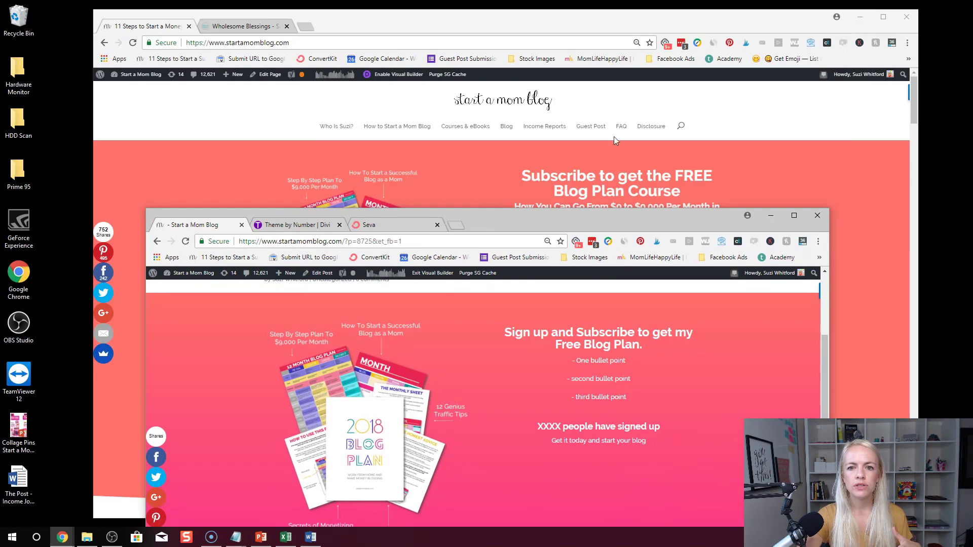
pyautogui.click(607, 29)
pyautogui.scroll(-4, 437, 297)
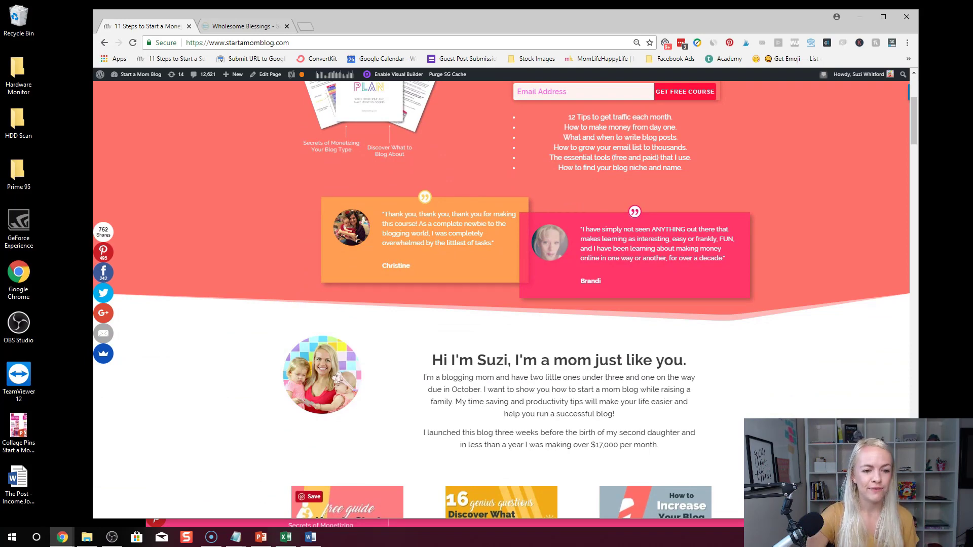
# Shrink the live site window and maximize the Divi editor window
pyautogui.moveTo(278, 519); pyautogui.dragTo(269, 407)
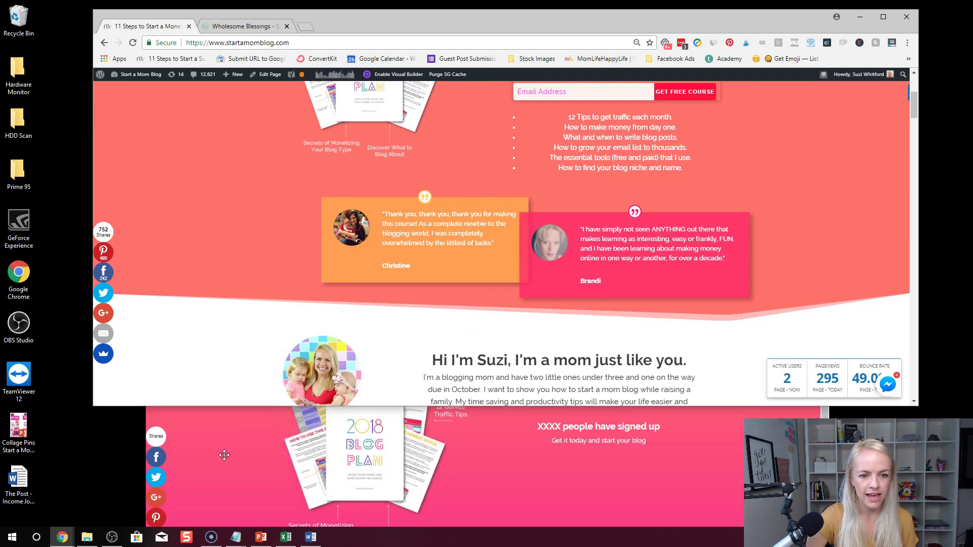
pyautogui.click(223, 454)
pyautogui.click(794, 217)
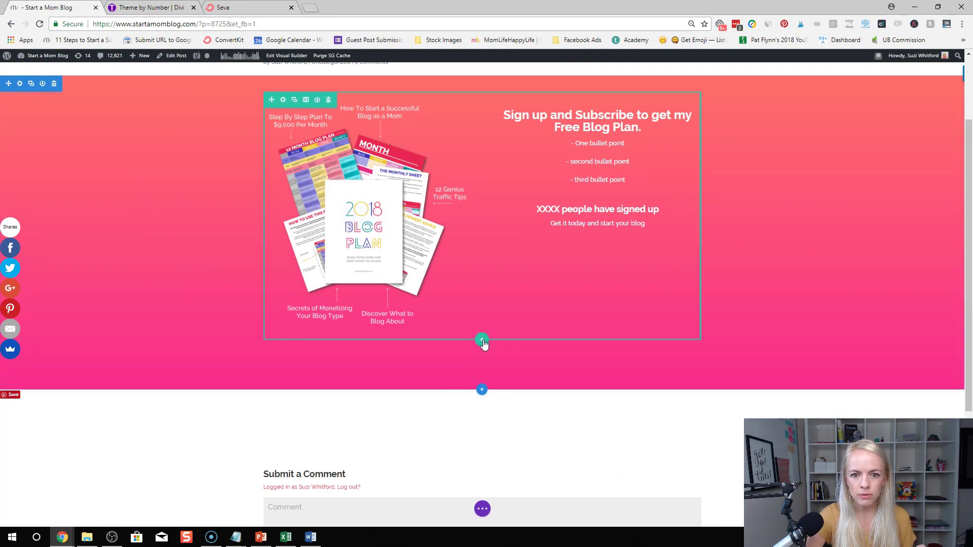
# Add a two-column row below the Blog Plan row with a Testimonial in the first column
pyautogui.click(481, 340)
pyautogui.click(481, 245)
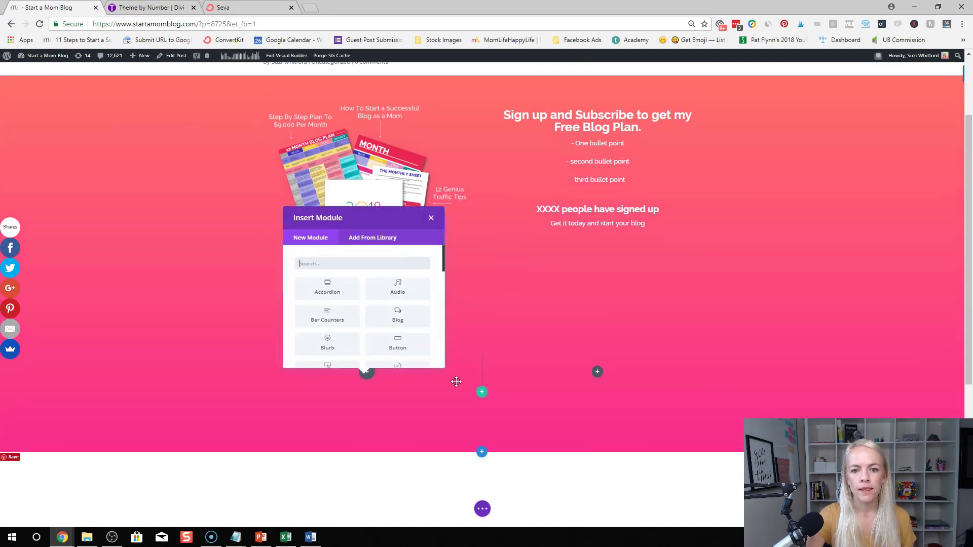
pyautogui.write('test')
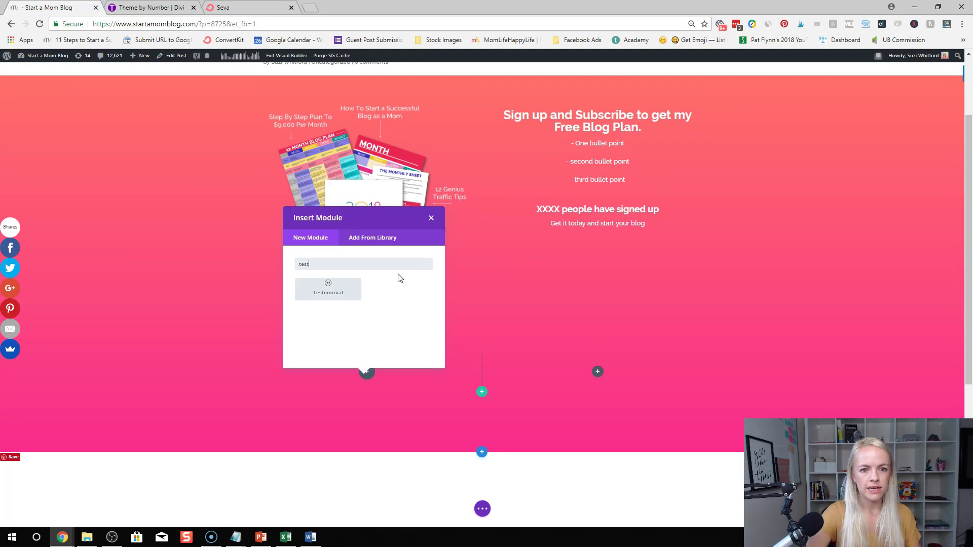
pyautogui.click(338, 299)
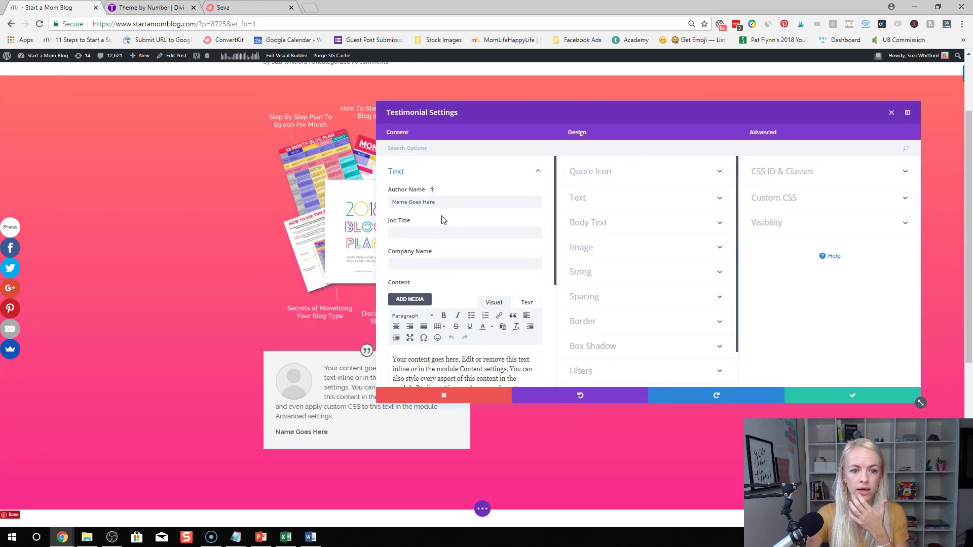
# Enter the author's name and the company line 'works at home with her kids and hubby'
pyautogui.moveTo(445, 203); pyautogui.dragTo(359, 200)
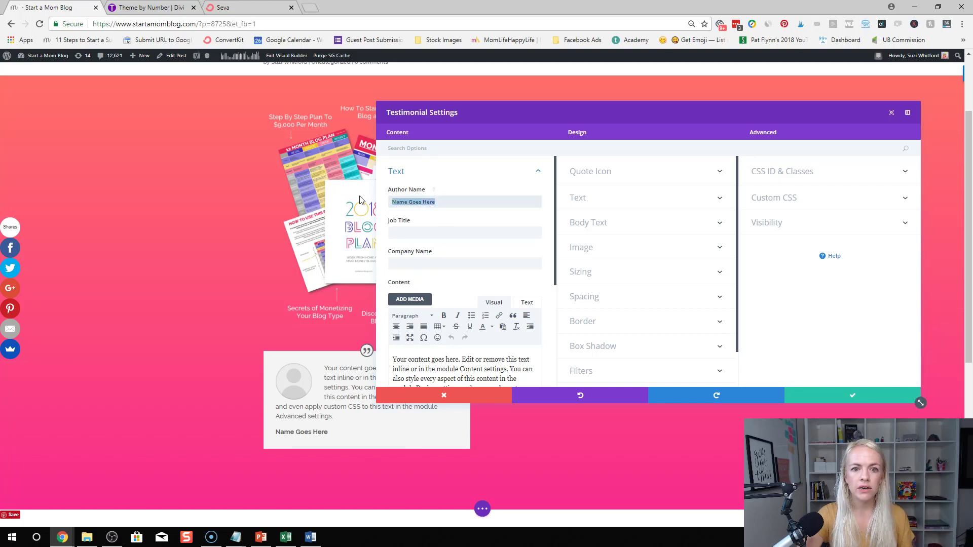
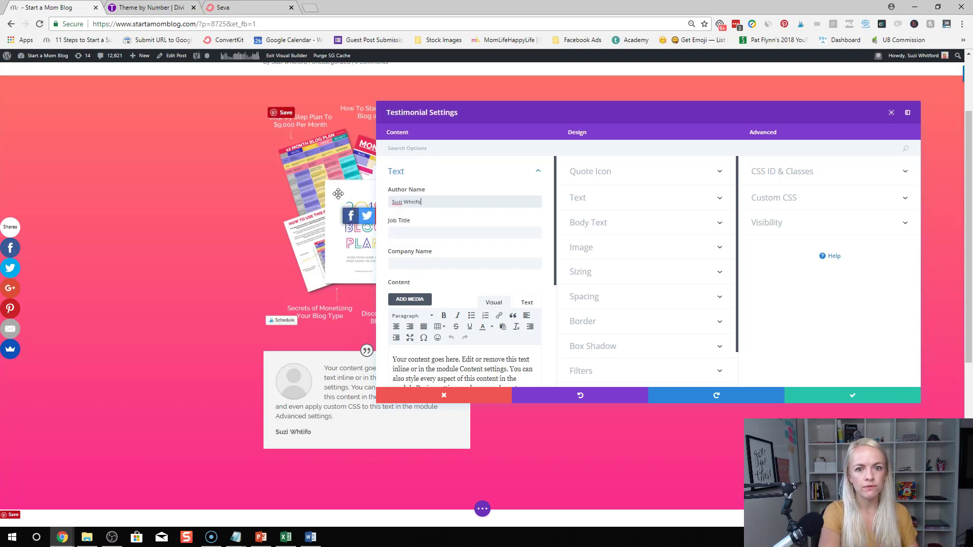
pyautogui.write('it')
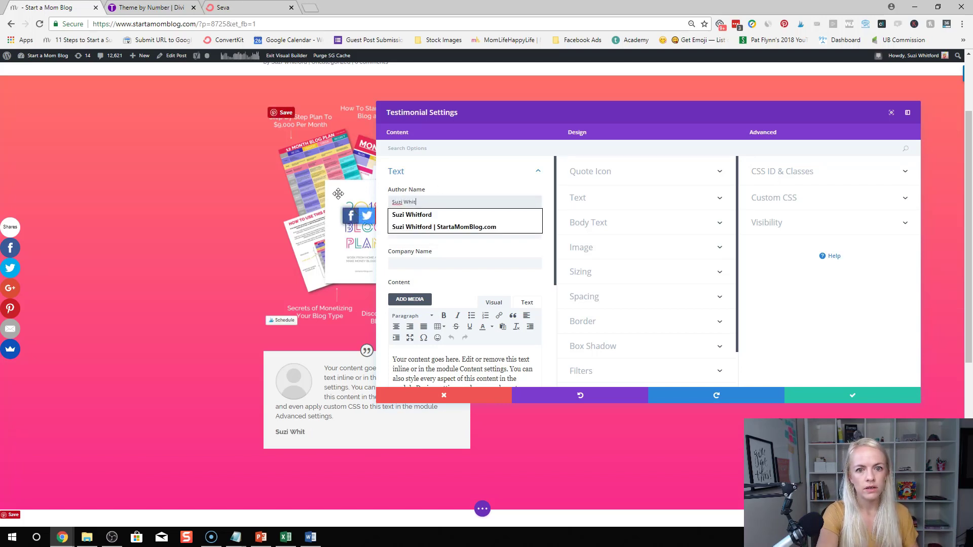
pyautogui.click(463, 263)
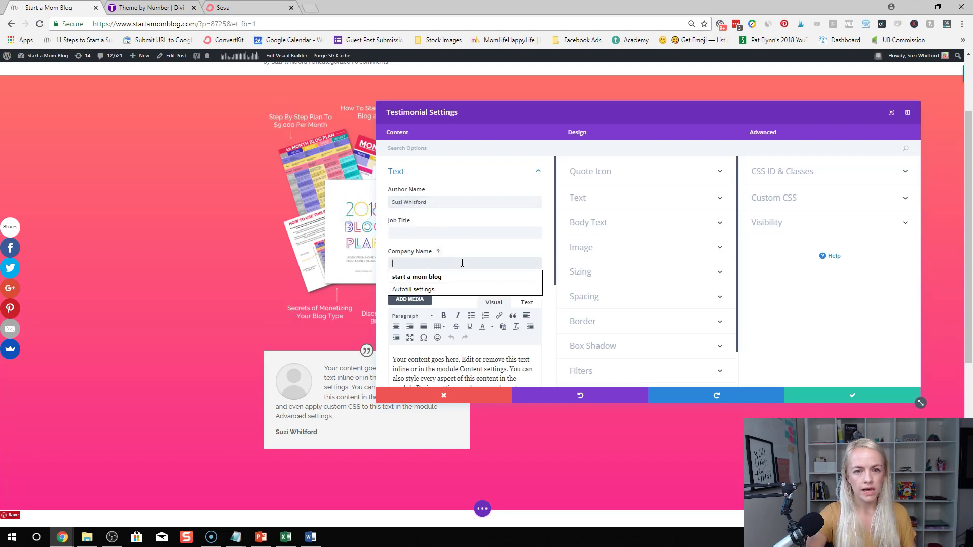
pyautogui.write('works at  home with her kids and')
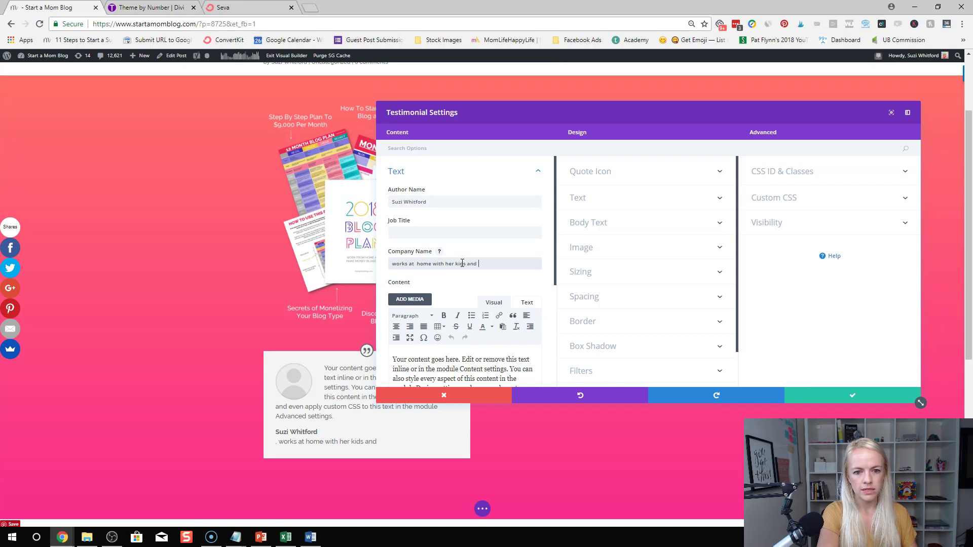
# Open the testimonial's portrait image options
pyautogui.scroll(-1, 446, 284)
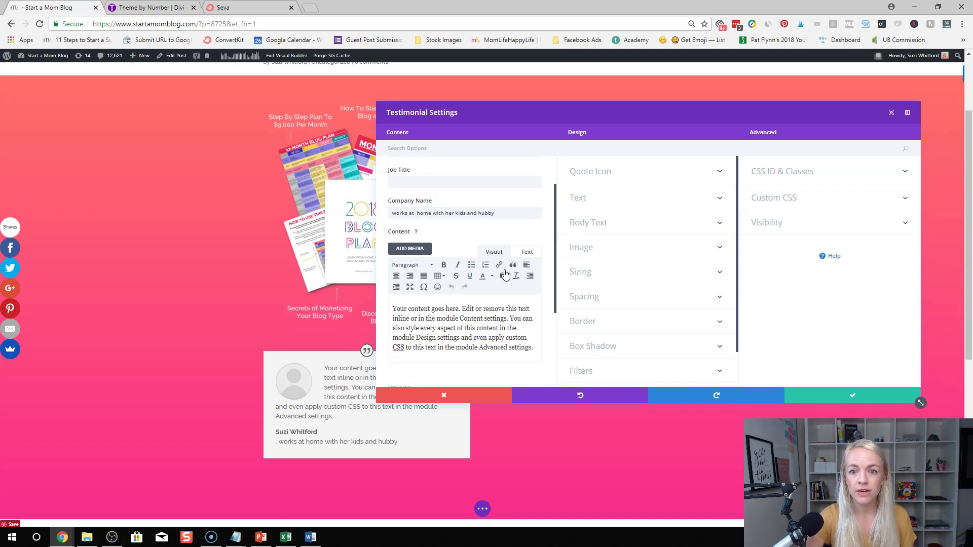
pyautogui.click(605, 252)
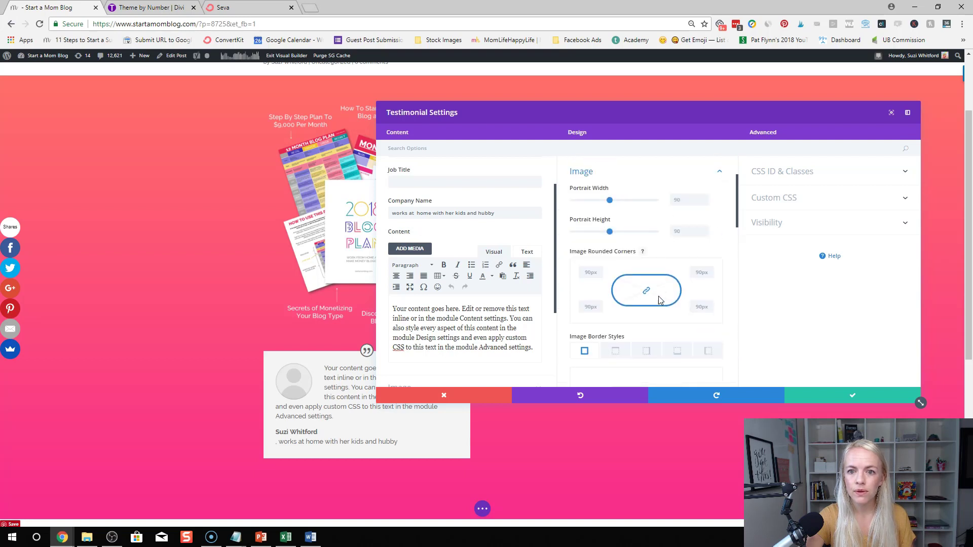
pyautogui.scroll(2, 658, 218)
pyautogui.scroll(-3, 461, 273)
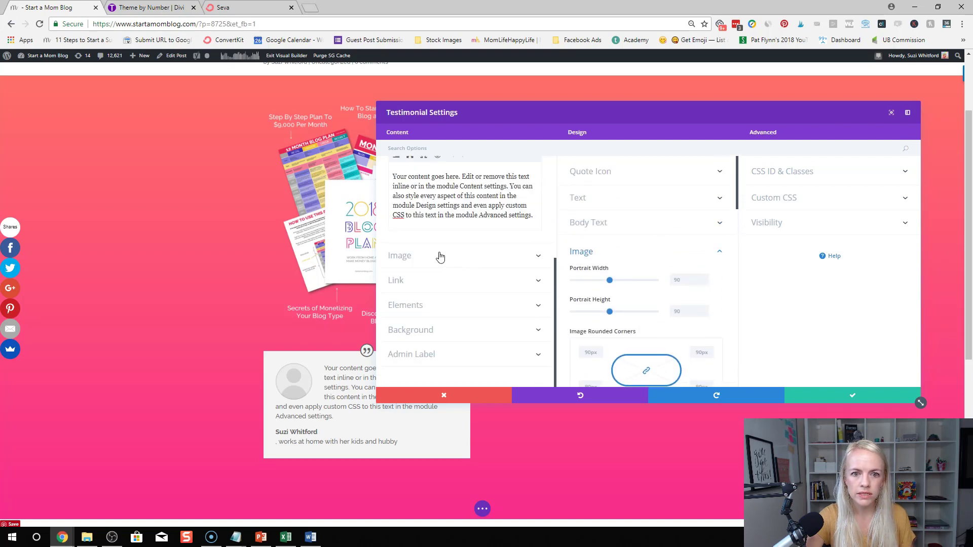
pyautogui.click(417, 257)
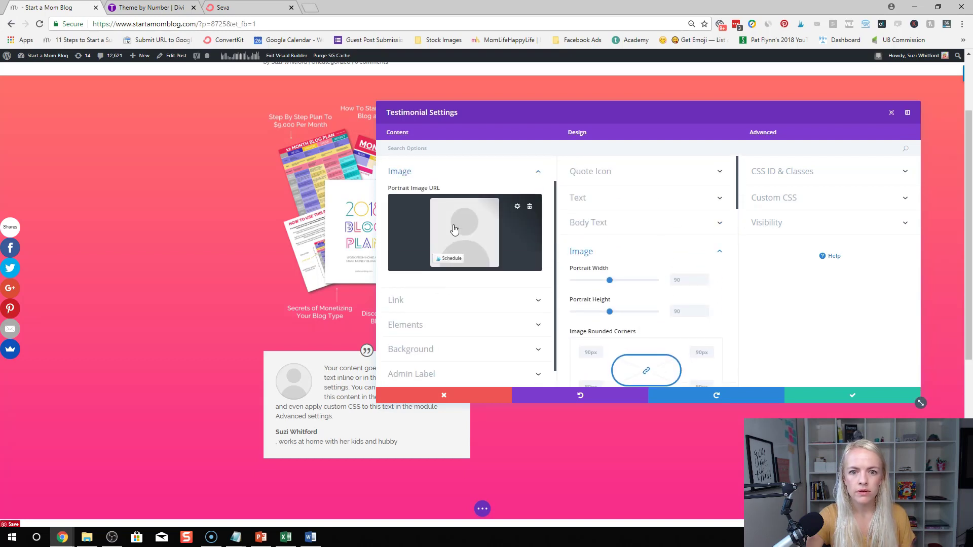
# Set the woman's portrait photo from the Media Library as the testimonial image and save
pyautogui.click(492, 222)
pyautogui.click(806, 276)
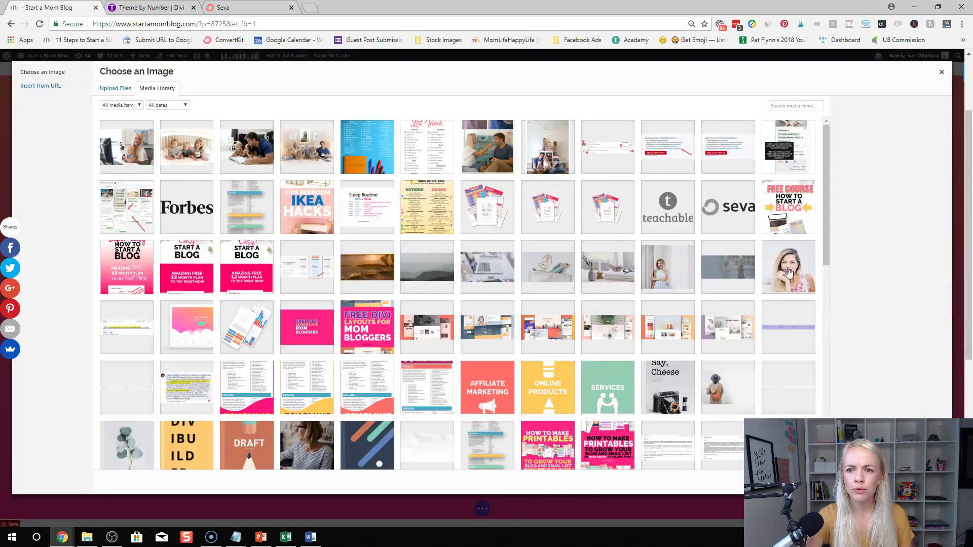
pyautogui.click(919, 482)
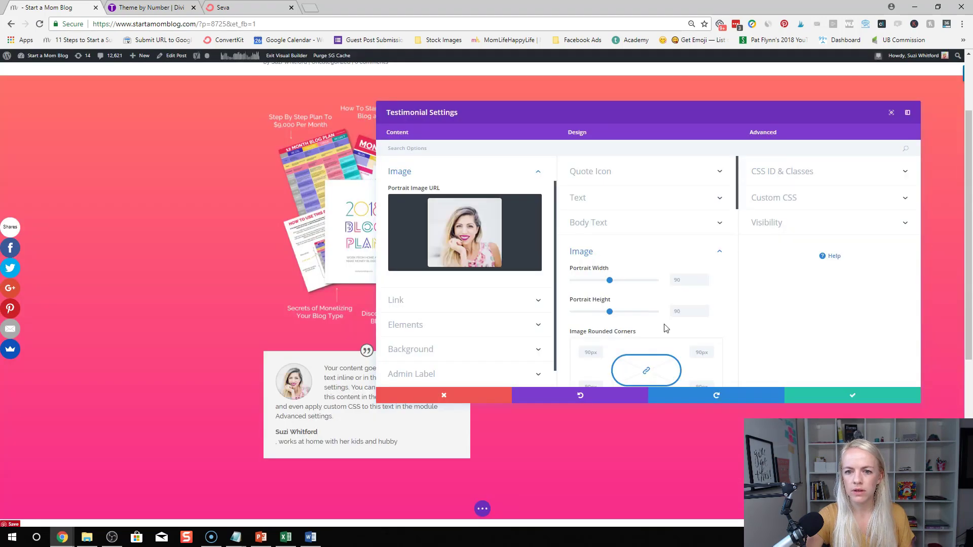
pyautogui.click(833, 402)
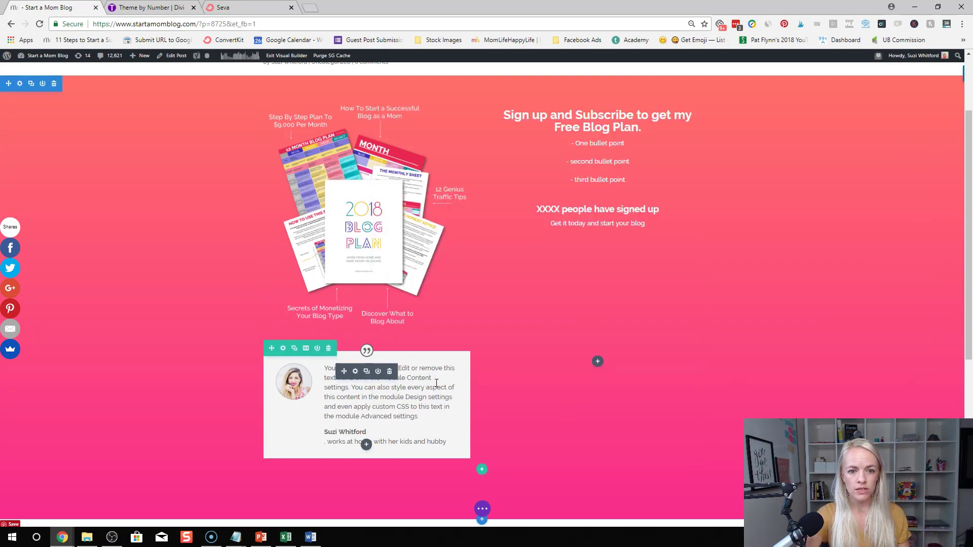
# Duplicate the testimonial into the right column and reopen one testimonial's settings
pyautogui.scroll(-1, 393, 422)
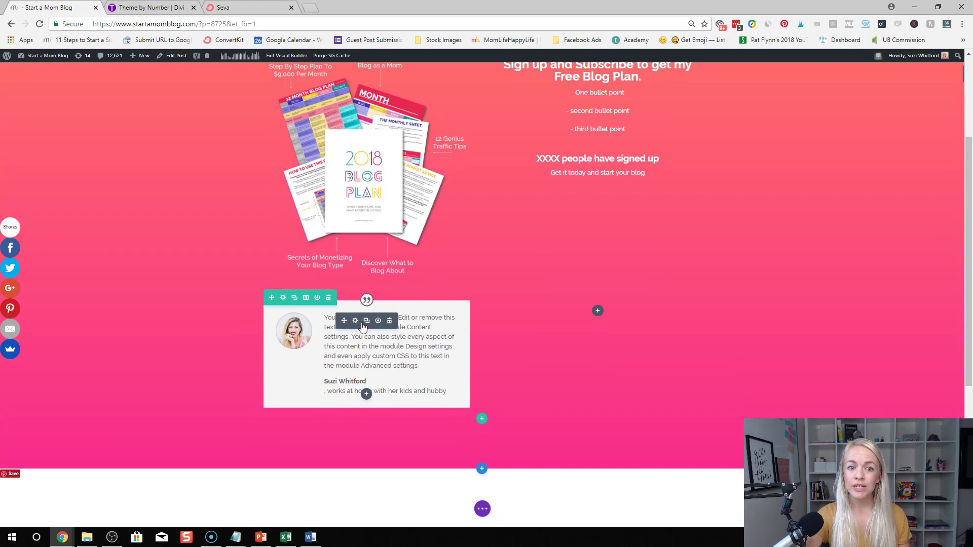
pyautogui.click(367, 322)
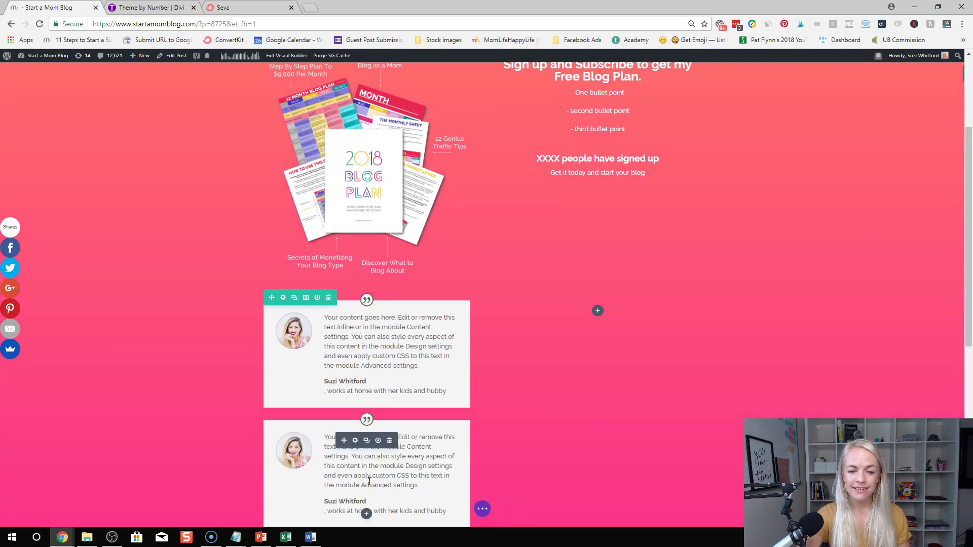
pyautogui.scroll(-1, 370, 482)
pyautogui.moveTo(344, 390); pyautogui.dragTo(583, 284)
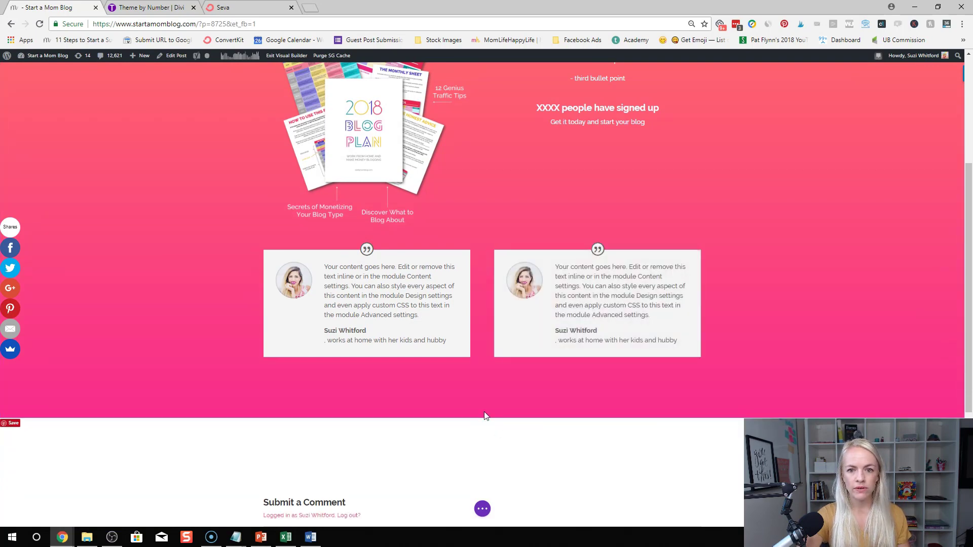
pyautogui.click(355, 270)
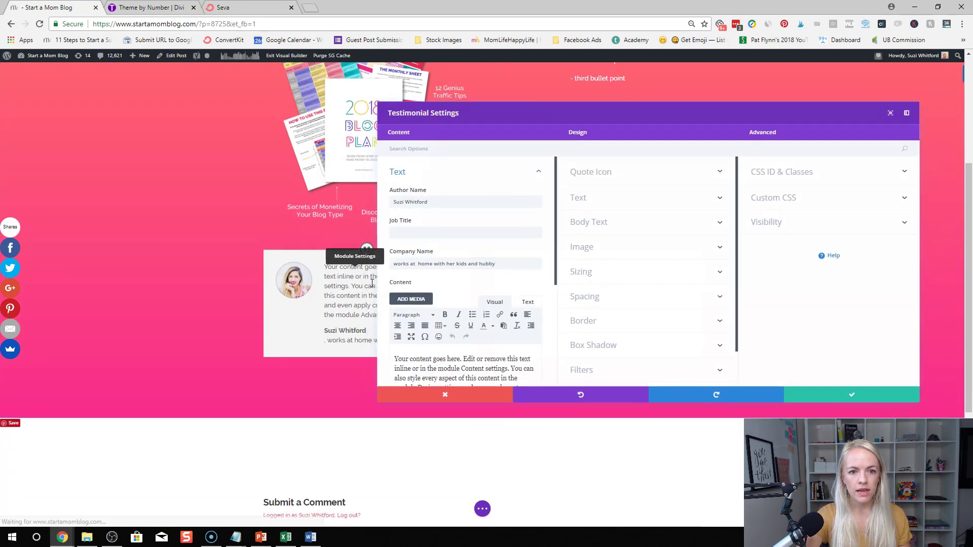
# Give the testimonial a semi-transparent yellow background, rgba(255,204,92,0.71)
pyautogui.scroll(-3, 539, 278)
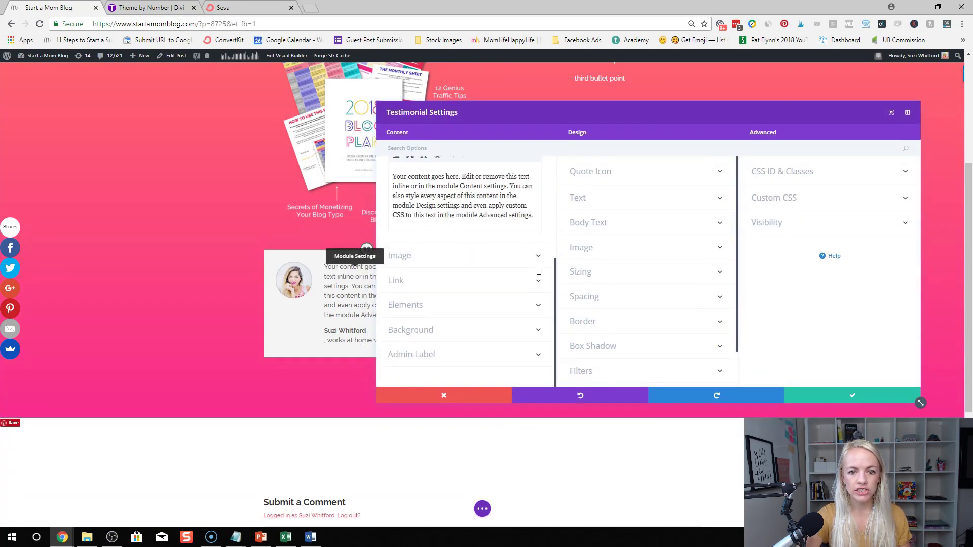
pyautogui.click(458, 332)
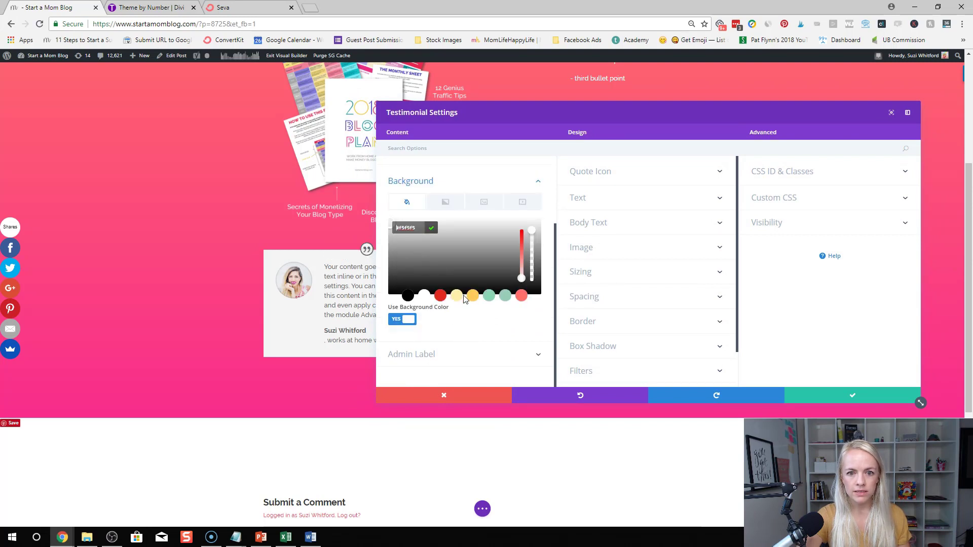
pyautogui.click(472, 296)
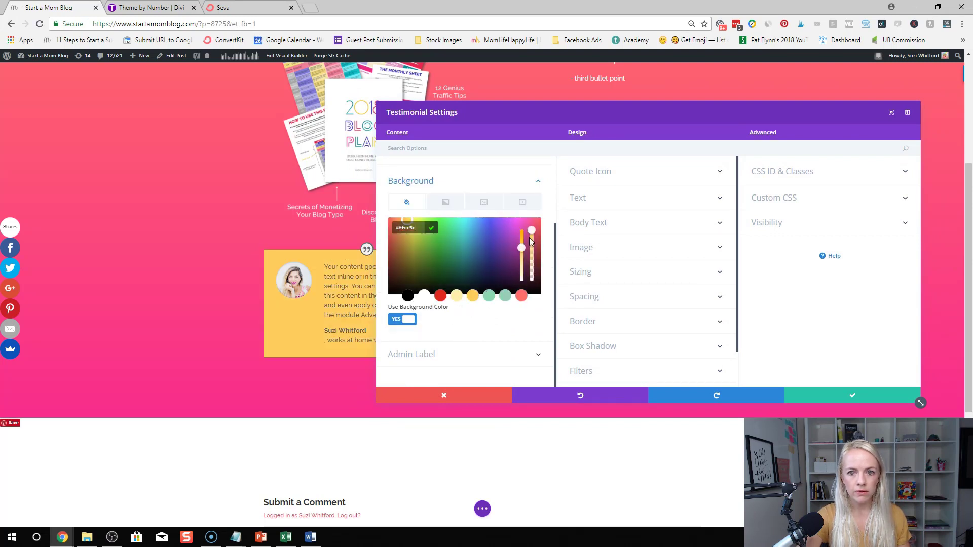
pyautogui.moveTo(531, 230); pyautogui.dragTo(534, 253)
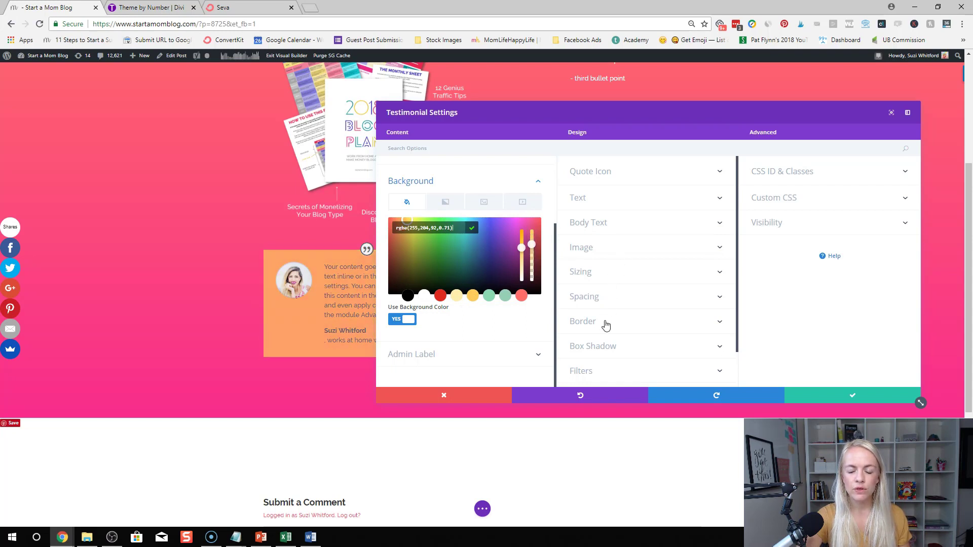
pyautogui.click(614, 301)
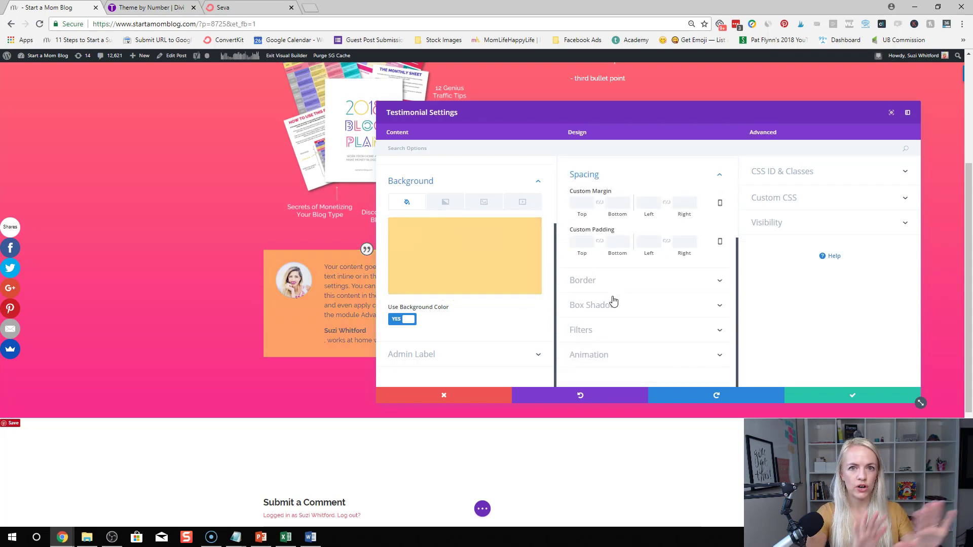
# Set the orange testimonial's top margin to -31px to lift the card
pyautogui.click(591, 206)
pyautogui.click(591, 206)
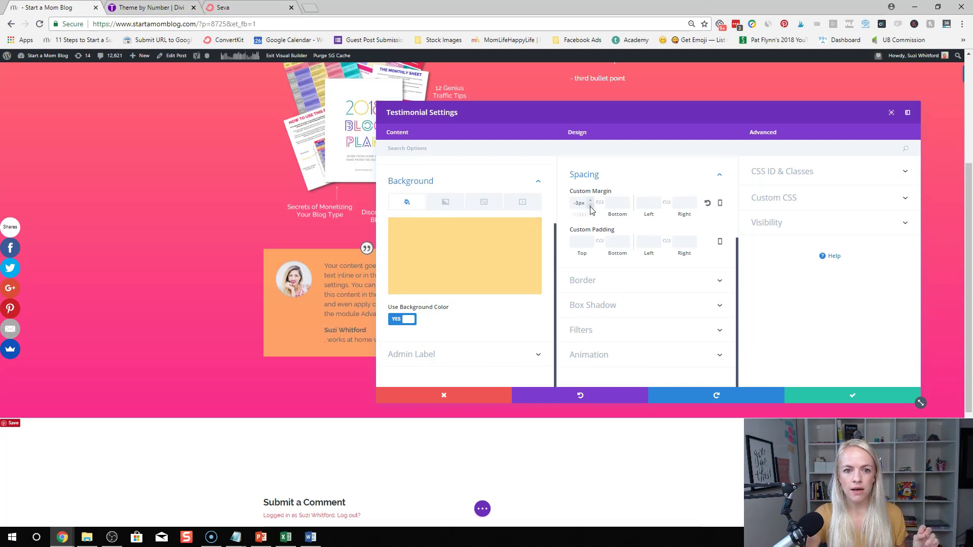
pyautogui.click(590, 206)
pyautogui.click(590, 207)
pyautogui.click(590, 207)
pyautogui.click(591, 207)
pyautogui.click(590, 206)
pyautogui.click(591, 207)
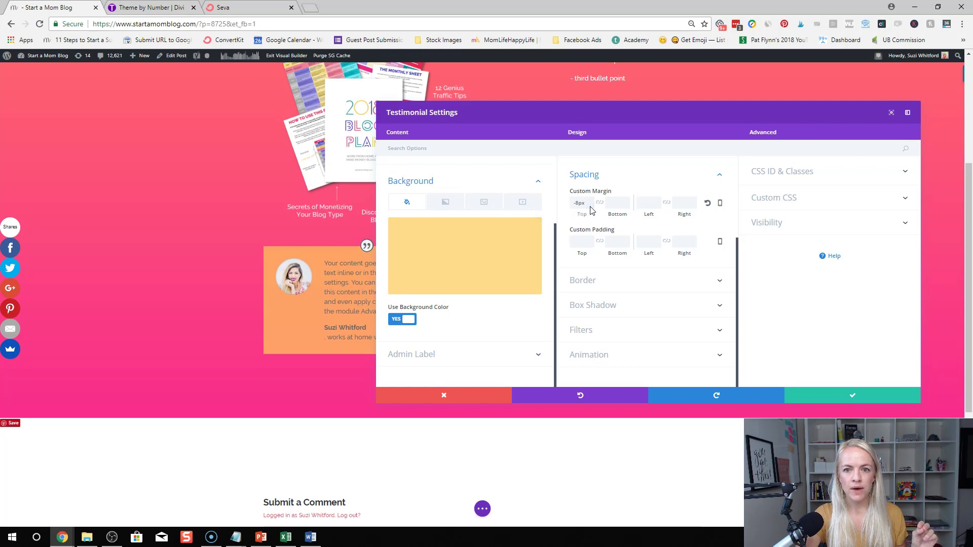
pyautogui.click(591, 207)
pyautogui.click(590, 207)
pyautogui.click(590, 206)
pyautogui.moveTo(512, 112); pyautogui.dragTo(683, 116)
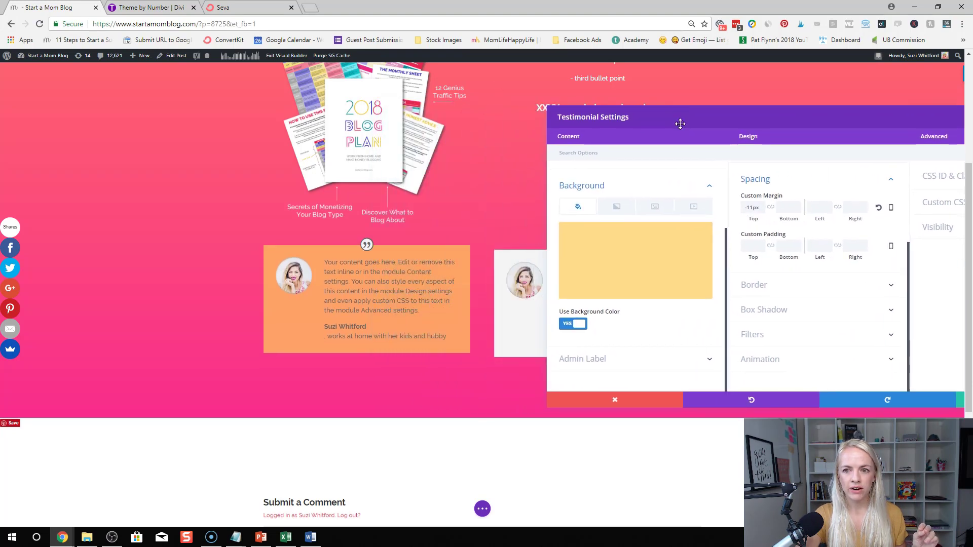
pyautogui.click(762, 211)
pyautogui.click(763, 211)
pyautogui.click(762, 211)
pyautogui.click(762, 211)
pyautogui.click(762, 211)
pyautogui.click(762, 211)
pyautogui.click(762, 211)
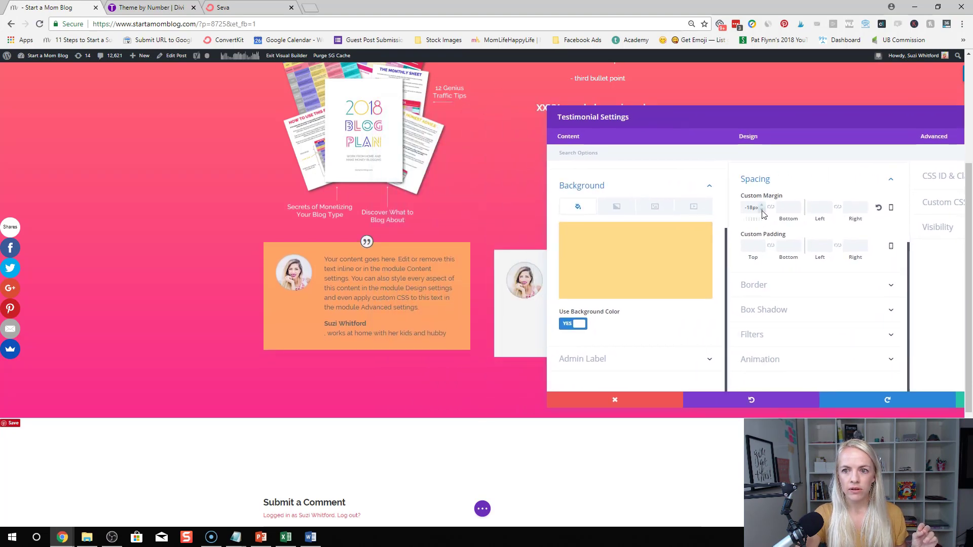
pyautogui.click(763, 210)
pyautogui.click(763, 210)
pyautogui.click(763, 210)
pyautogui.click(763, 211)
pyautogui.click(764, 210)
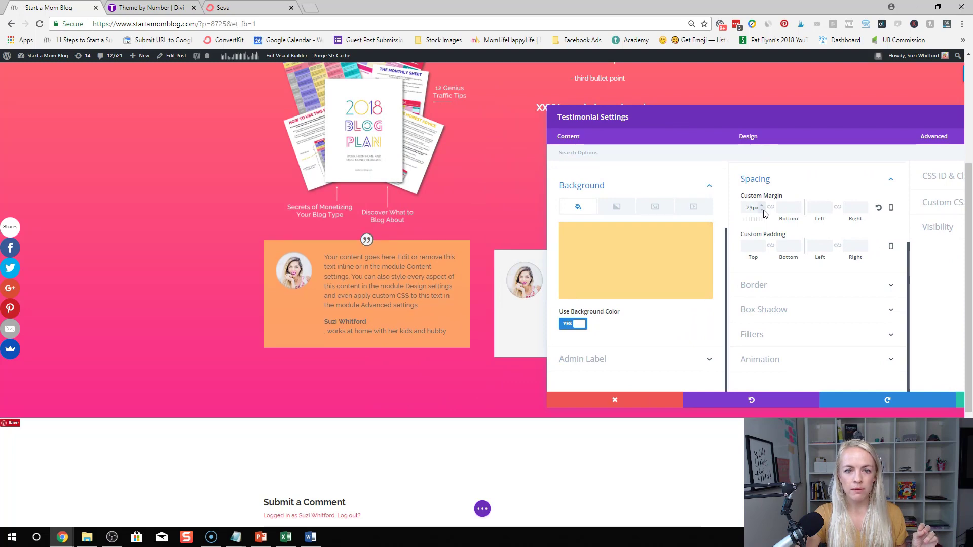
pyautogui.click(763, 210)
pyautogui.click(764, 211)
pyautogui.click(763, 210)
pyautogui.click(764, 211)
pyautogui.click(763, 211)
pyautogui.click(763, 211)
pyautogui.click(763, 211)
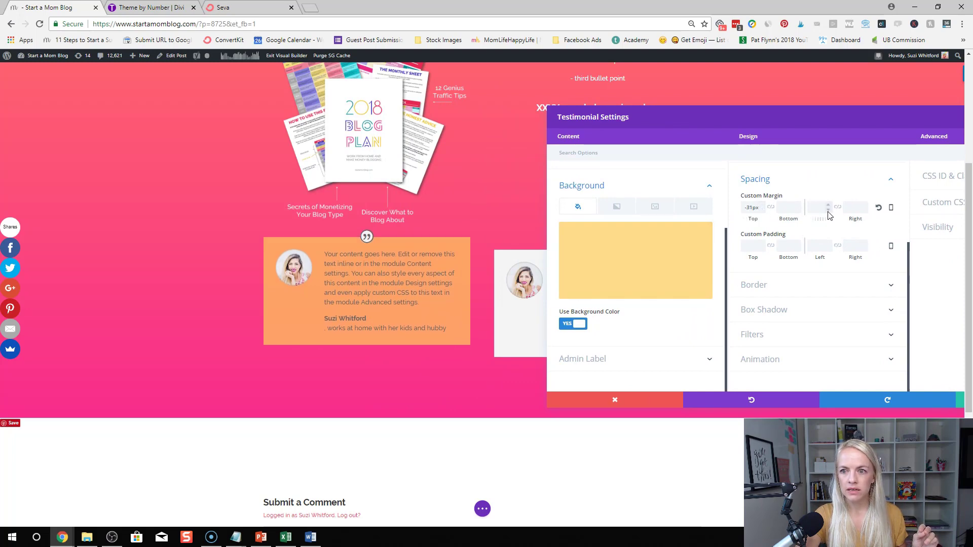
# Try left and right margins, clear them again, and save the testimonial settings
pyautogui.click(828, 211)
pyautogui.click(828, 206)
pyautogui.click(828, 205)
pyautogui.click(828, 205)
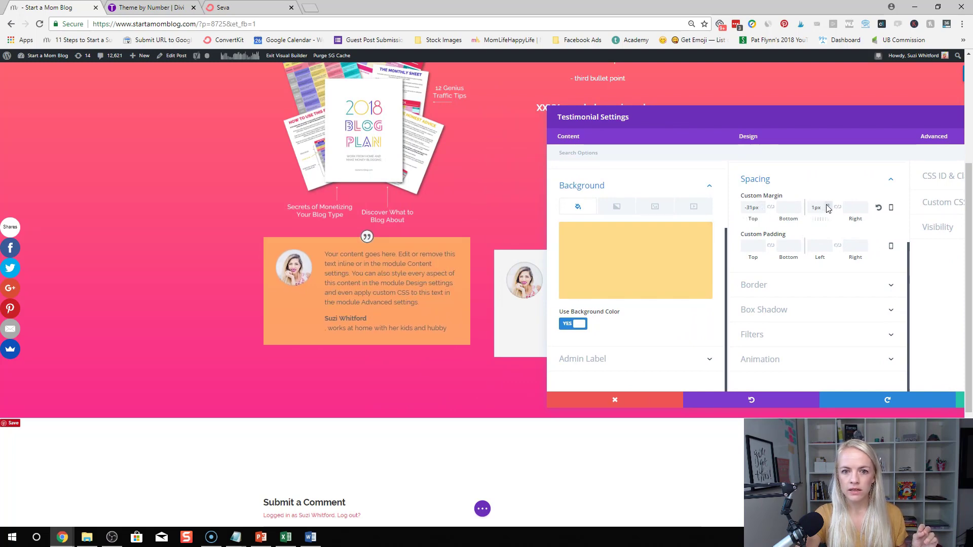
pyautogui.click(828, 205)
pyautogui.click(827, 205)
pyautogui.click(828, 205)
pyautogui.click(827, 205)
pyautogui.click(828, 206)
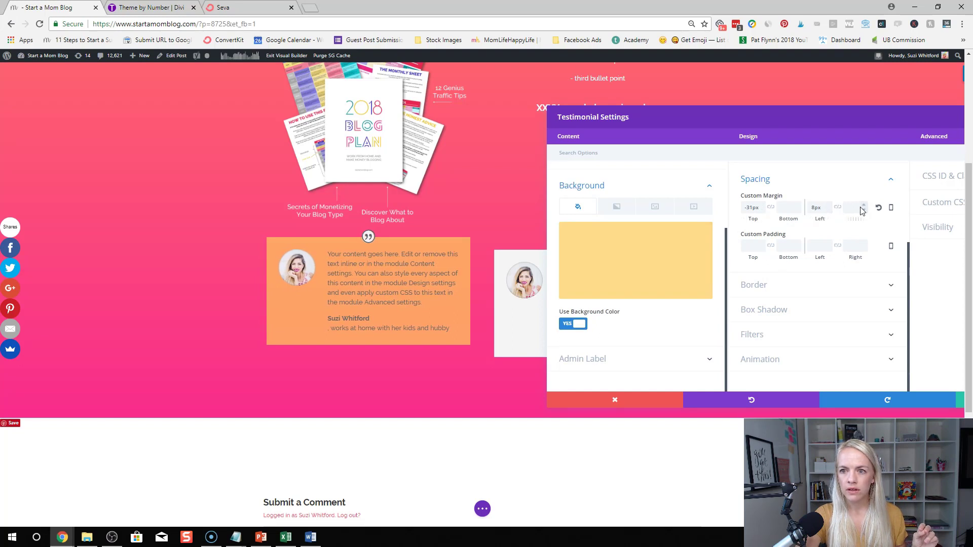
pyautogui.click(863, 205)
pyautogui.click(863, 205)
pyautogui.click(863, 205)
pyautogui.click(863, 206)
pyautogui.click(862, 206)
pyautogui.click(864, 210)
pyautogui.click(865, 210)
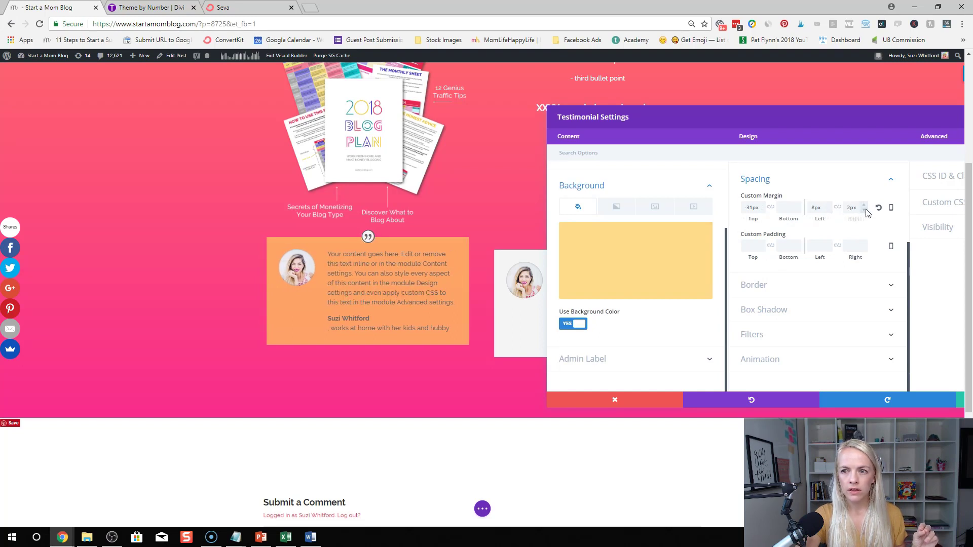
pyautogui.click(865, 210)
pyautogui.click(865, 210)
pyautogui.click(864, 209)
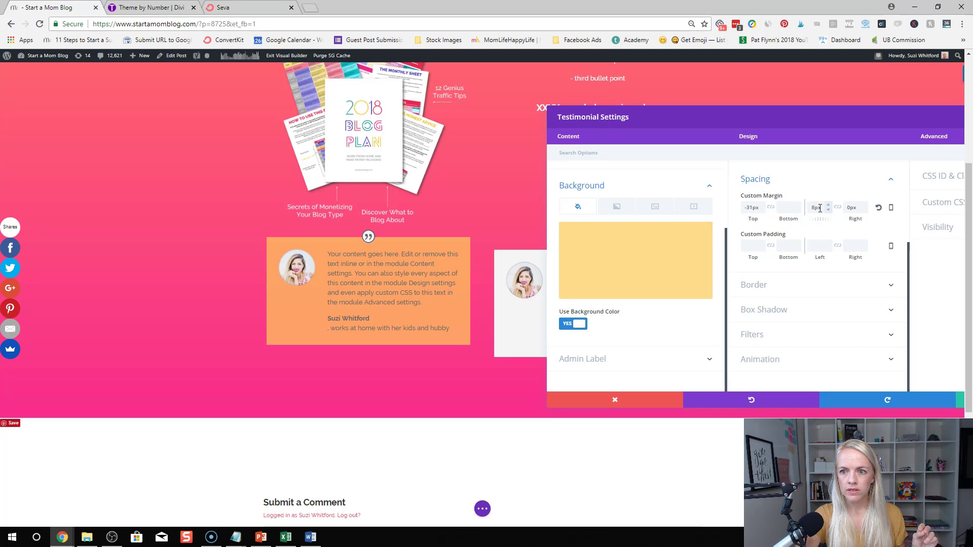
pyautogui.doubleClick(820, 208)
pyautogui.press('BackSpace')
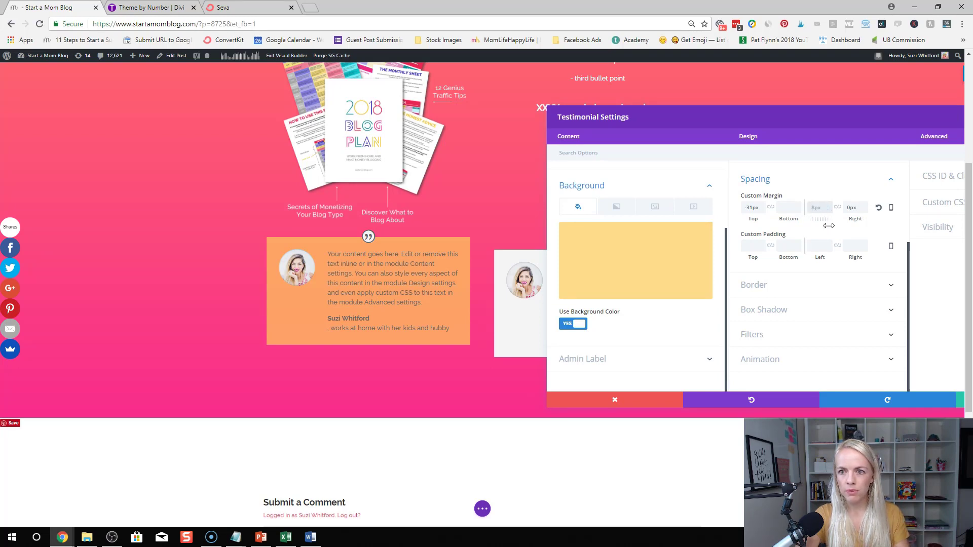
pyautogui.click(816, 181)
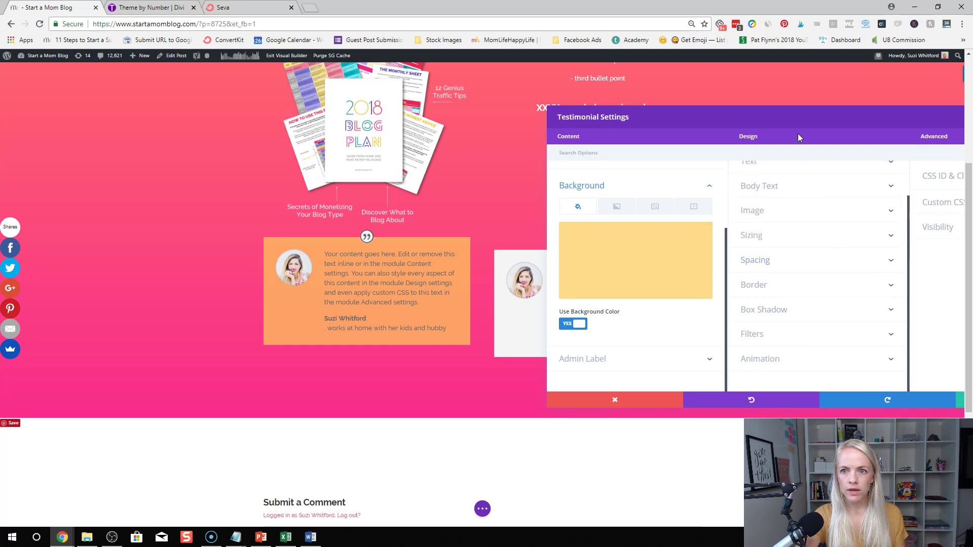
pyautogui.click(780, 400)
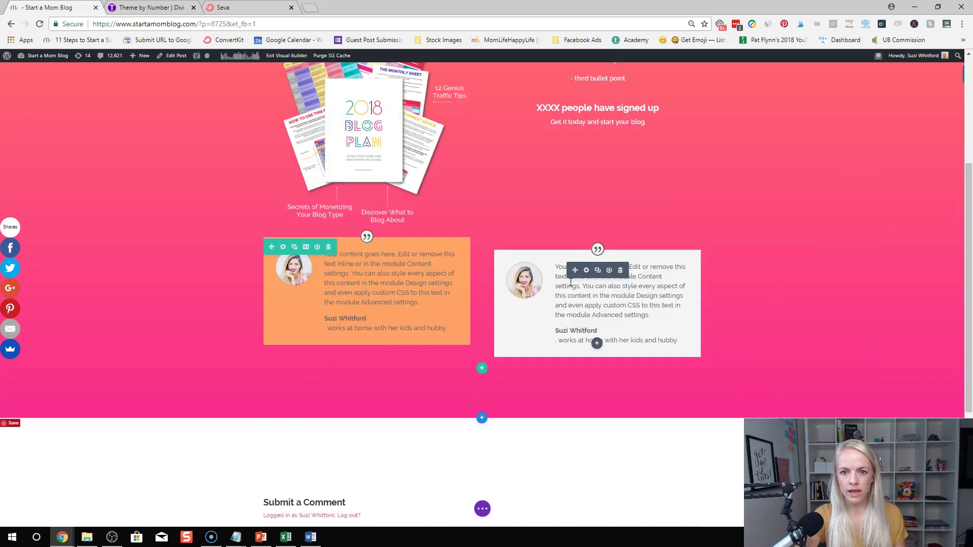
# Give the second testimonial a translucent teal background, rgba(36,244,234,0.71)
pyautogui.click(586, 269)
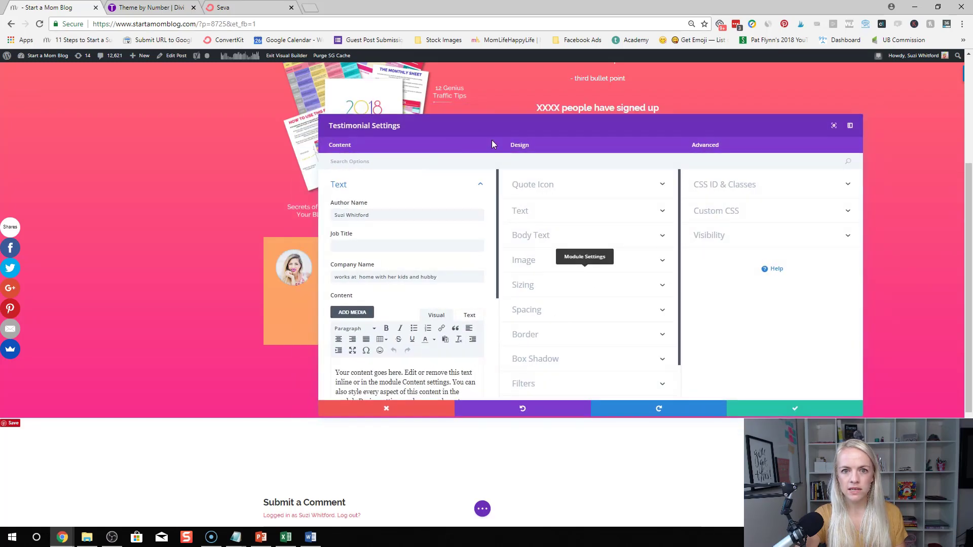
pyautogui.moveTo(537, 122); pyautogui.dragTo(830, 100)
pyautogui.scroll(-4, 750, 260)
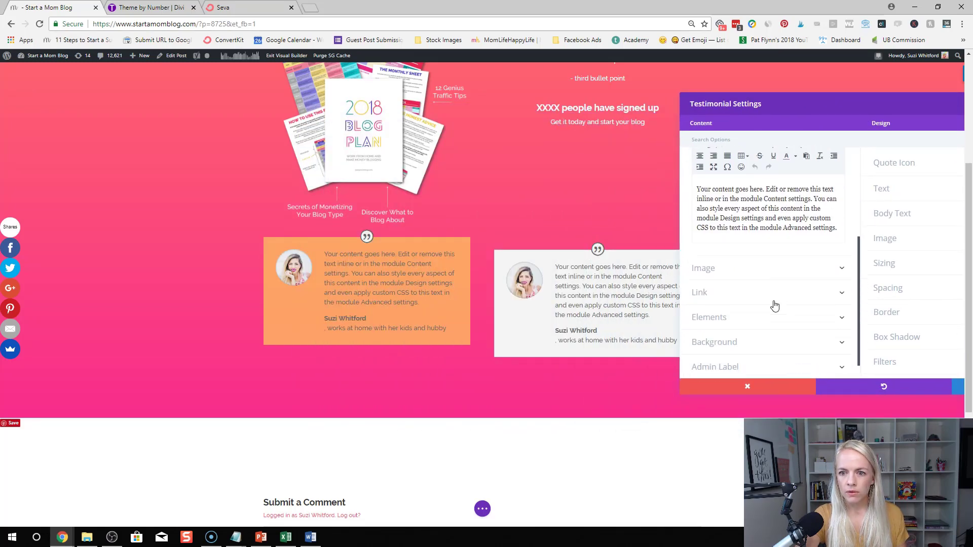
pyautogui.click(766, 321)
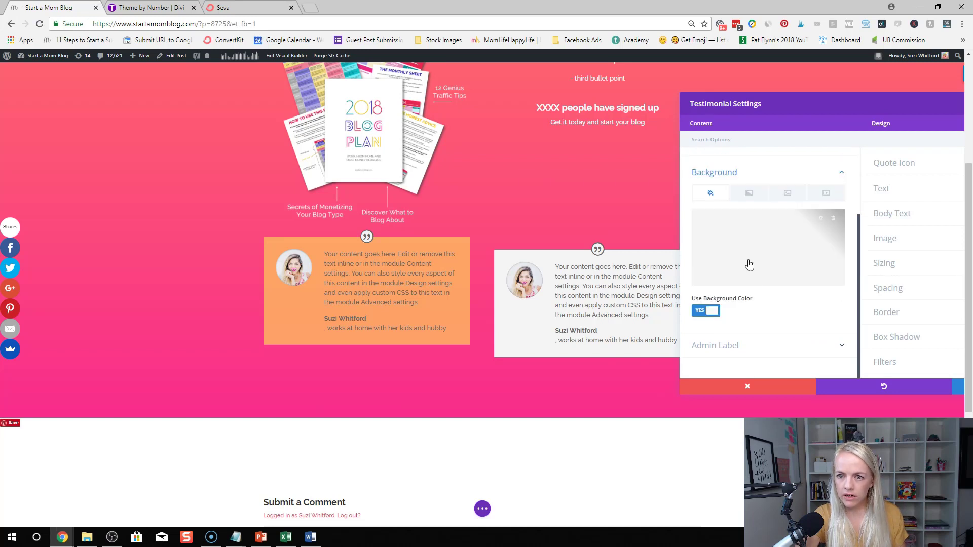
pyautogui.click(793, 288)
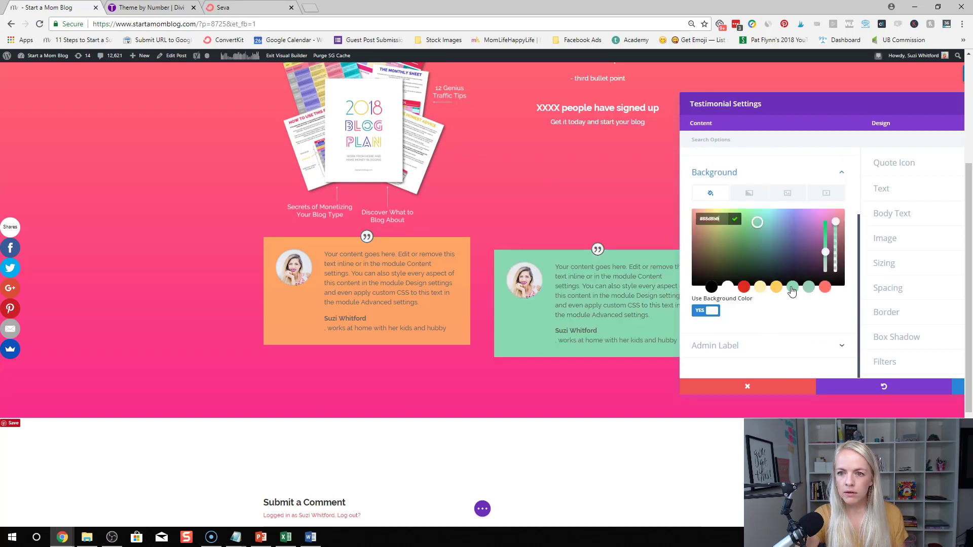
pyautogui.moveTo(837, 228); pyautogui.dragTo(838, 239)
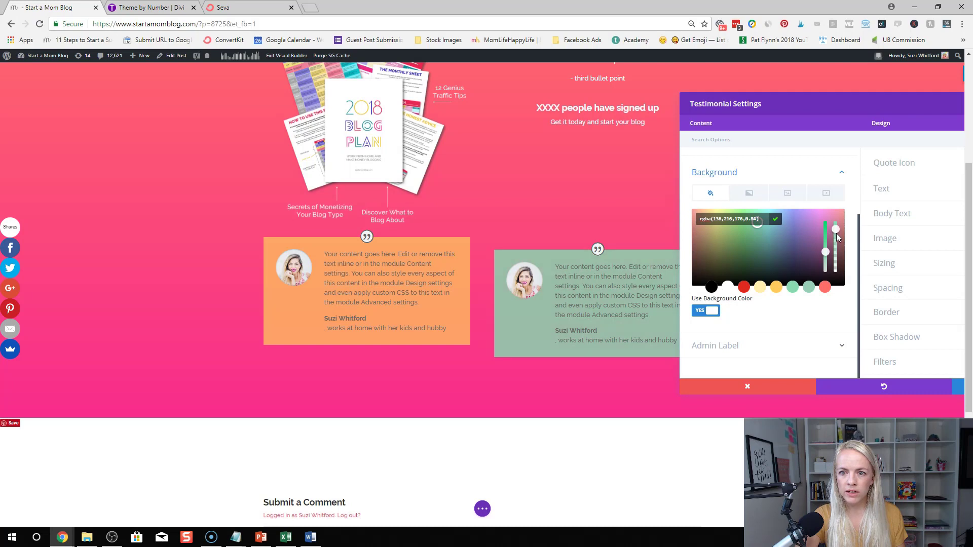
pyautogui.click(745, 287)
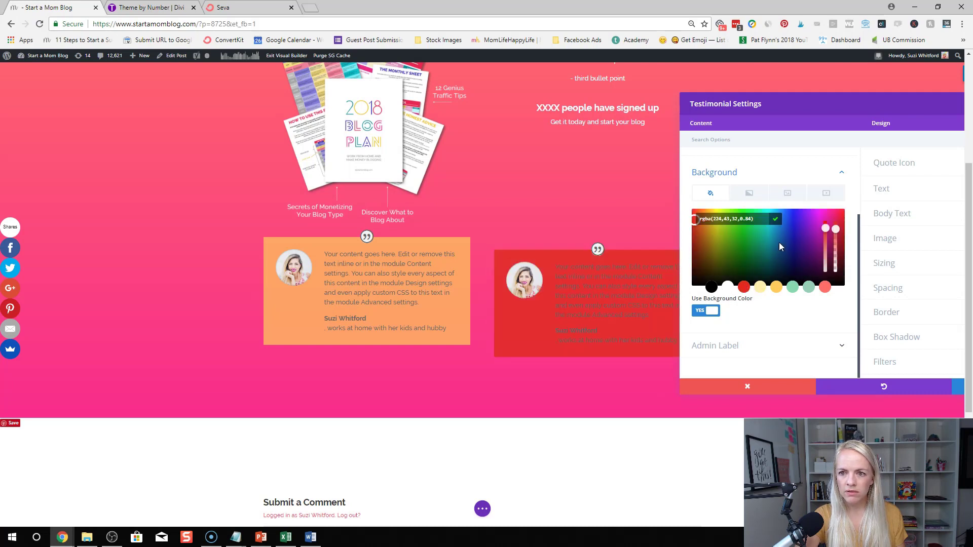
pyautogui.moveTo(804, 212); pyautogui.dragTo(767, 212)
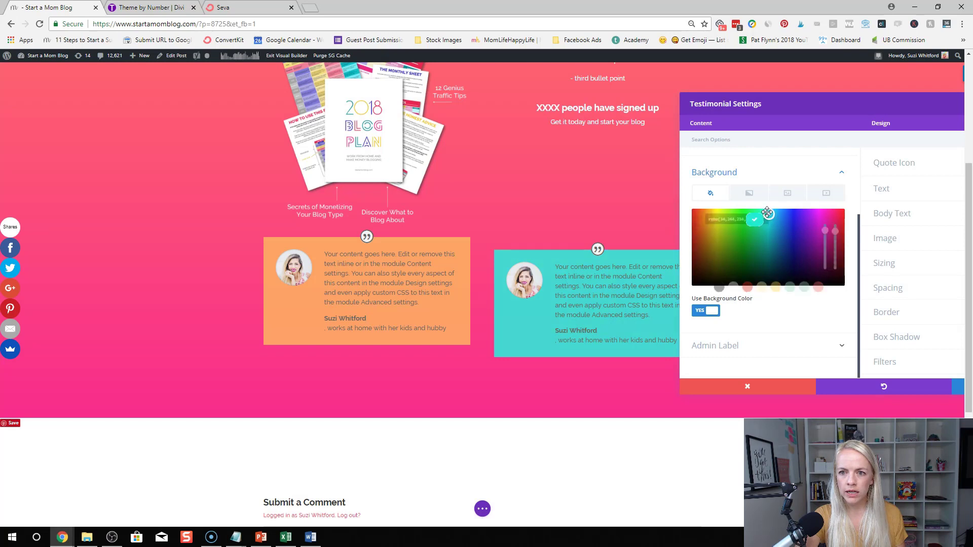
pyautogui.moveTo(836, 229); pyautogui.dragTo(838, 246)
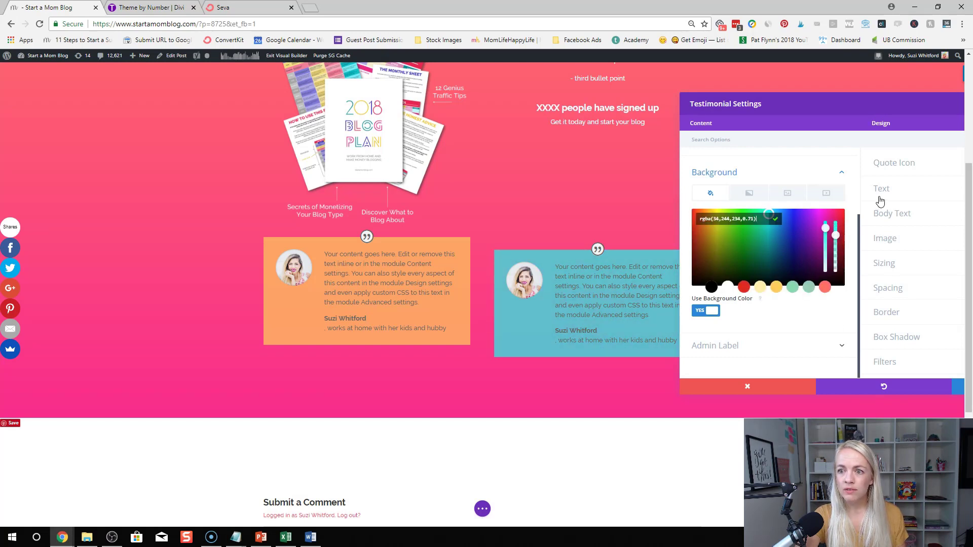
# Set the second testimonial's text colour to Light
pyautogui.click(880, 200)
pyautogui.moveTo(863, 127); pyautogui.dragTo(800, 130)
pyautogui.click(851, 226)
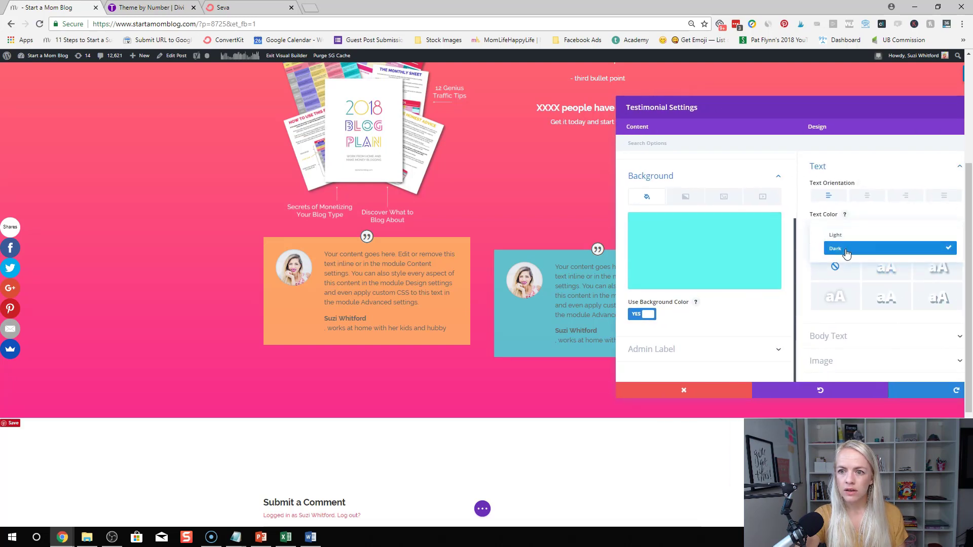
pyautogui.click(836, 235)
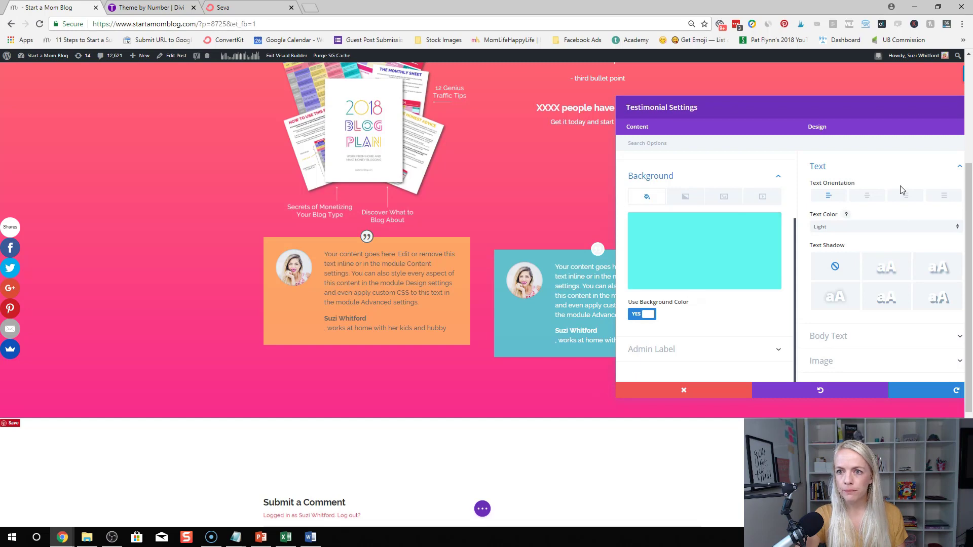
pyautogui.moveTo(895, 115); pyautogui.dragTo(121, 112)
pyautogui.scroll(-3, 835, 282)
pyautogui.scroll(-1, 835, 282)
# Step the teal testimonial's left margin negative so it slides over the orange card
pyautogui.click(780, 273)
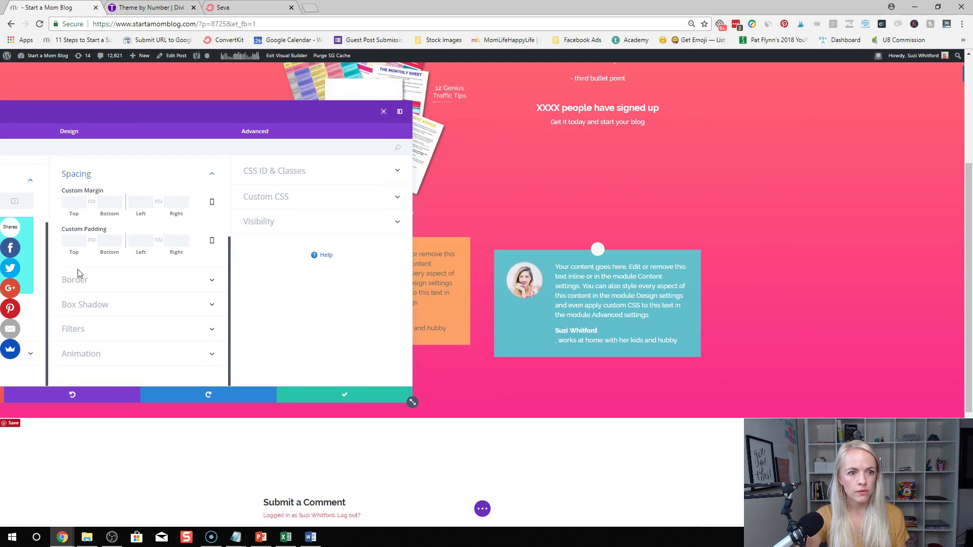
pyautogui.click(149, 205)
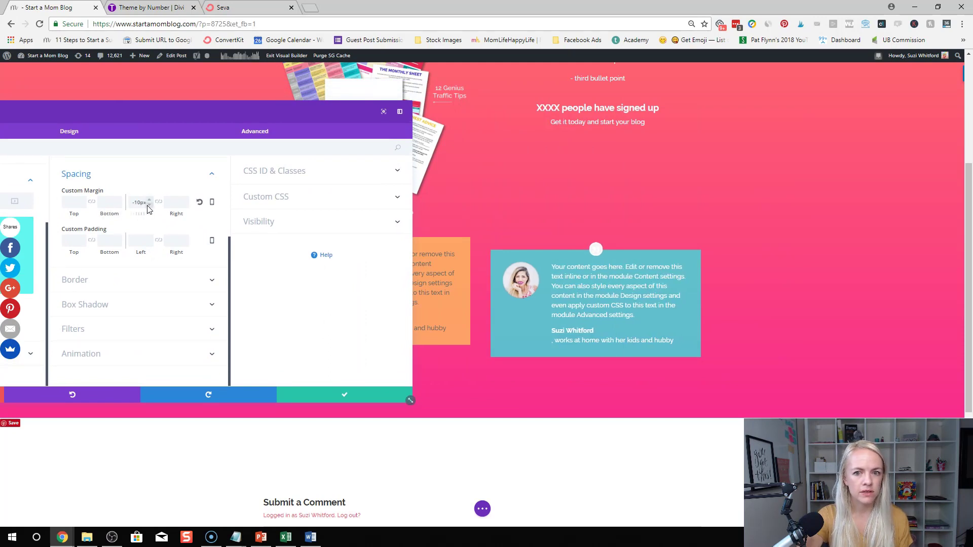
pyautogui.click(148, 205)
pyautogui.click(149, 206)
pyautogui.click(149, 205)
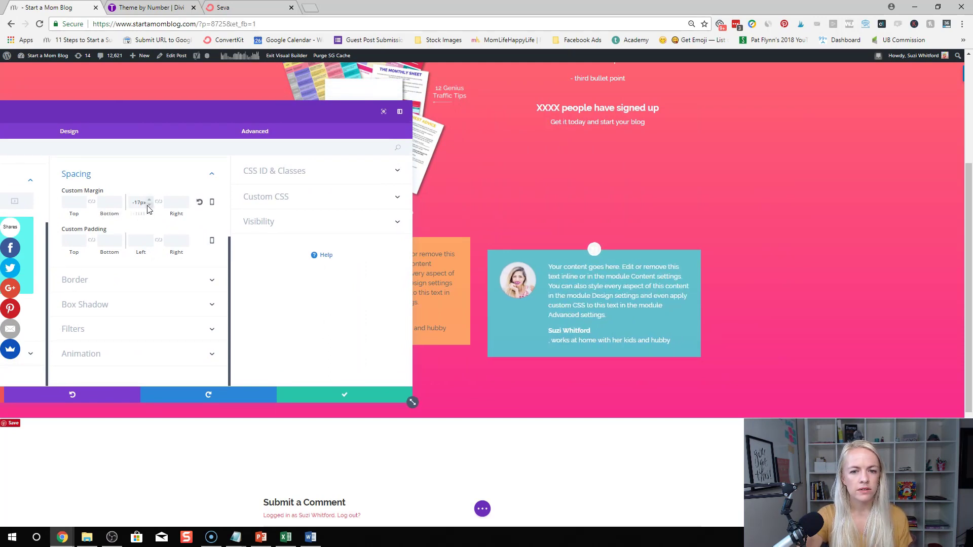
pyautogui.click(149, 205)
pyautogui.click(149, 205)
pyautogui.click(149, 205)
pyautogui.click(149, 205)
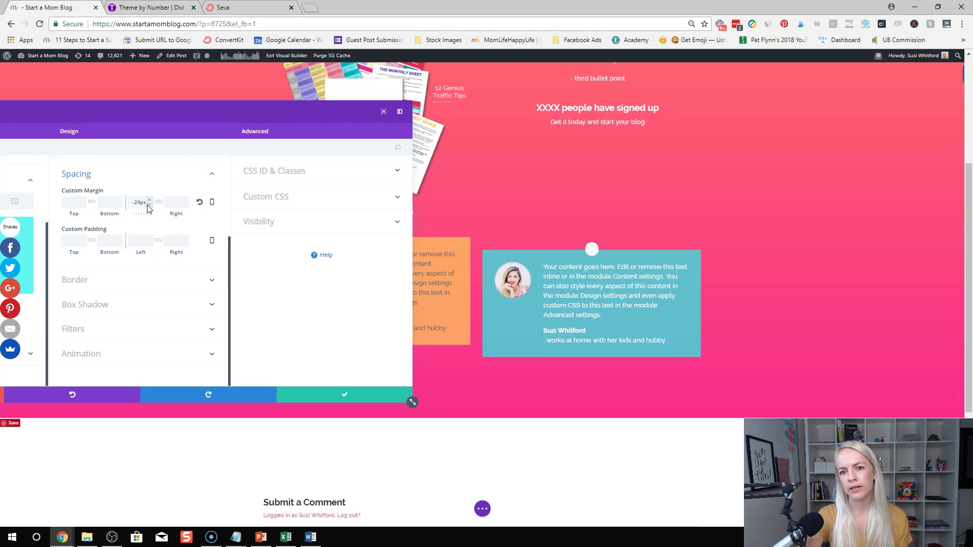
pyautogui.click(149, 205)
pyautogui.click(149, 206)
pyautogui.click(148, 205)
pyautogui.click(149, 205)
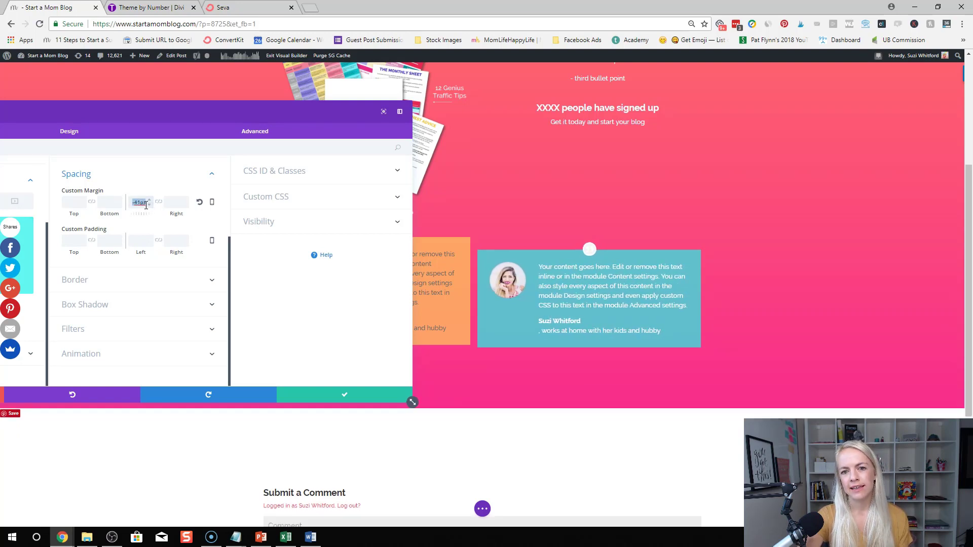
# Fine-tune the teal card's left margin to -80px and save its settings
pyautogui.click(144, 208)
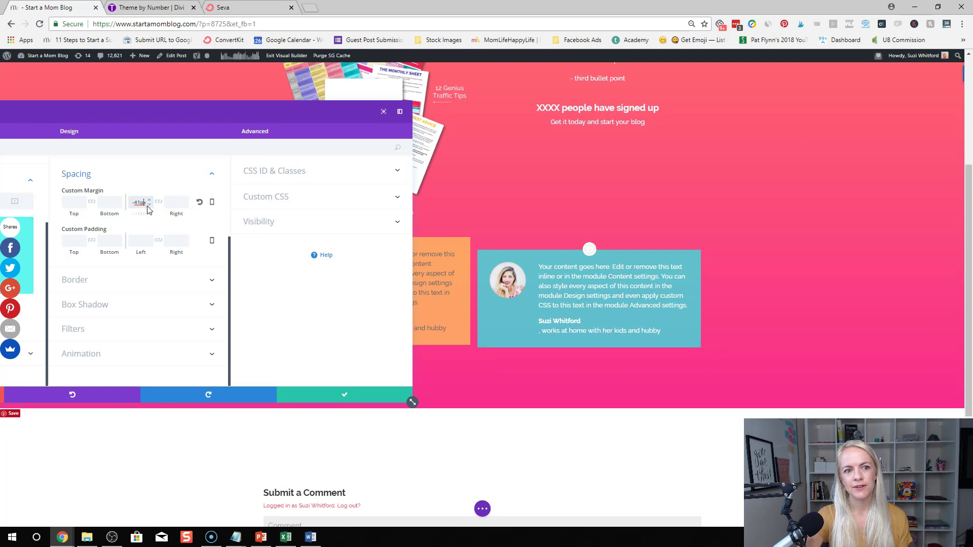
pyautogui.click(149, 205)
pyautogui.click(149, 206)
pyautogui.click(149, 205)
pyautogui.click(149, 205)
pyautogui.click(149, 206)
pyautogui.click(149, 205)
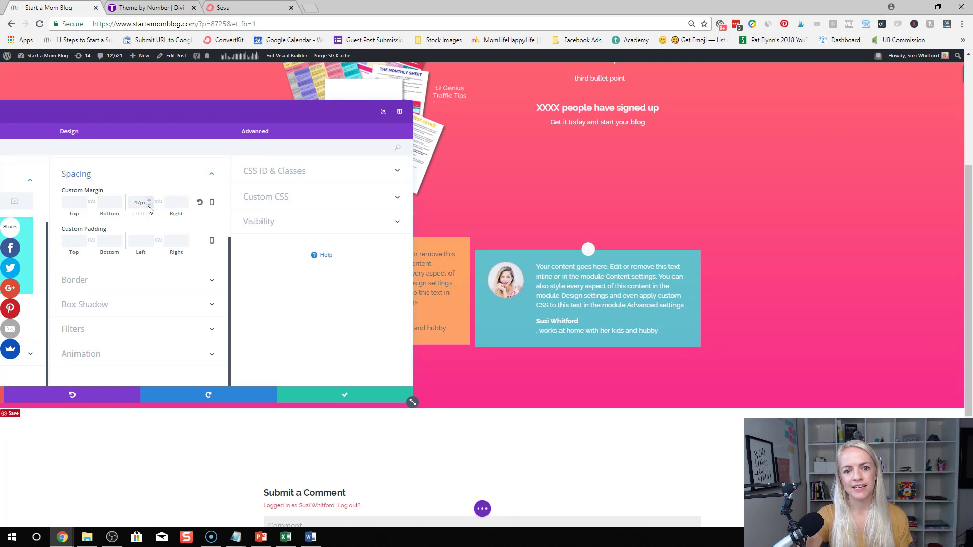
pyautogui.click(149, 205)
pyautogui.click(149, 205)
pyautogui.click(149, 206)
pyautogui.click(149, 206)
pyautogui.click(149, 206)
pyautogui.click(149, 205)
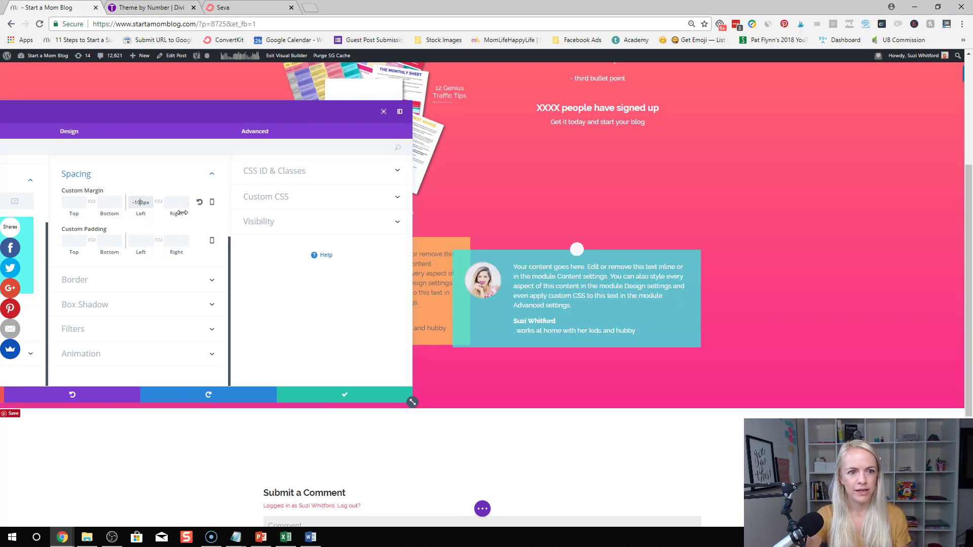
pyautogui.press('Up')
pyautogui.press('Up')
pyautogui.press('Up')
pyautogui.press('Up')
pyautogui.press('Up')
pyautogui.press('Up')
pyautogui.press('Up')
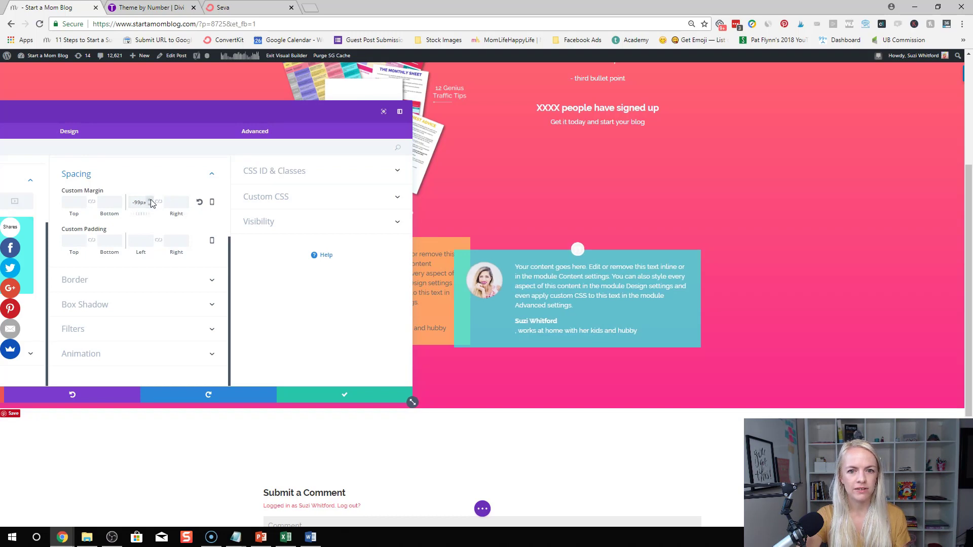
pyautogui.press('Up')
pyautogui.press('Up')
pyautogui.press('Up')
pyautogui.press('Up')
pyautogui.press('Up')
pyautogui.press('Up')
pyautogui.press('Up')
pyautogui.press('Up')
pyautogui.press('Up')
pyautogui.press('Up')
pyautogui.press('Up')
pyautogui.press('Up')
pyautogui.press('Up')
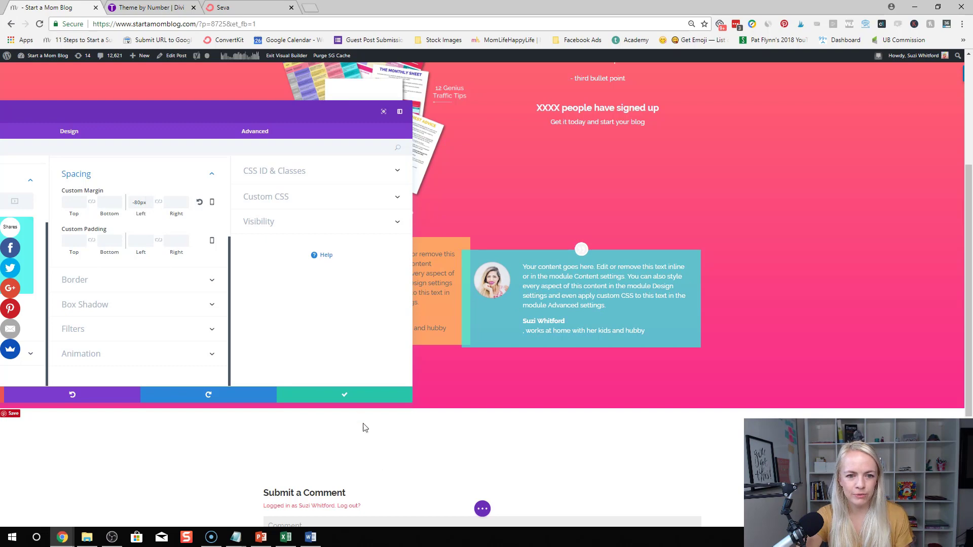
pyautogui.click(344, 395)
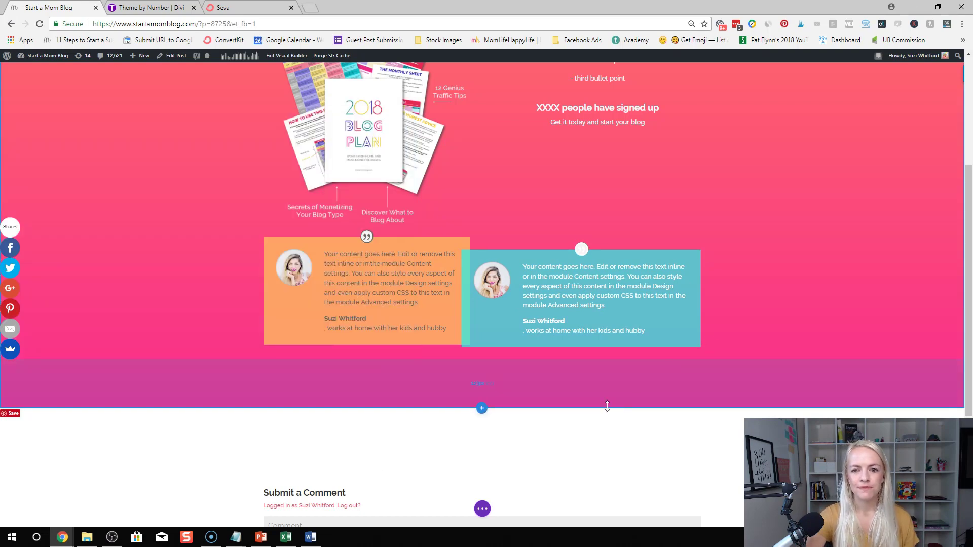
# Reduce the pink section's bottom padding by dragging its bottom edge up
pyautogui.moveTo(607, 406); pyautogui.dragTo(608, 373)
pyautogui.scroll(3, 750, 243)
pyautogui.scroll(-2, 751, 242)
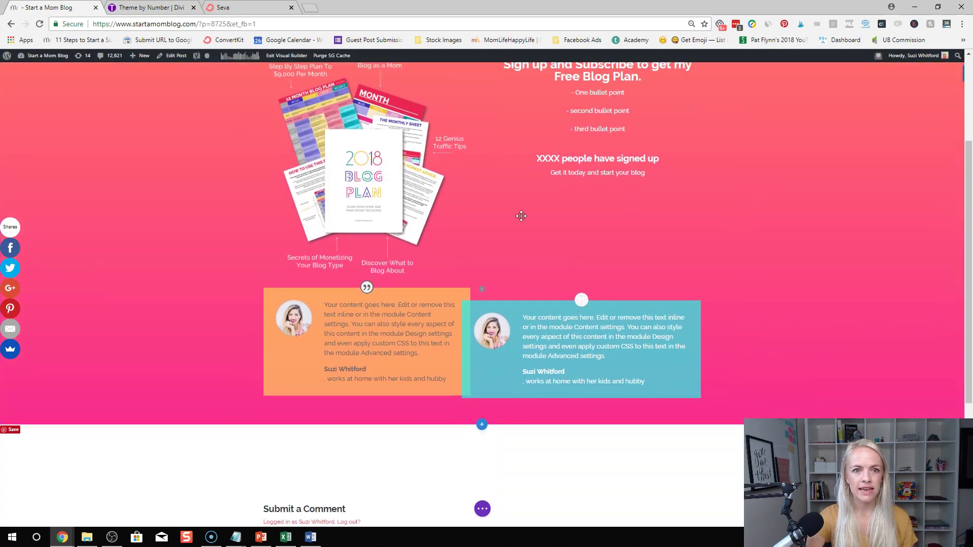
# Leave the Visual Builder with Save & Exit to keep all changes
pyautogui.scroll(2, 521, 216)
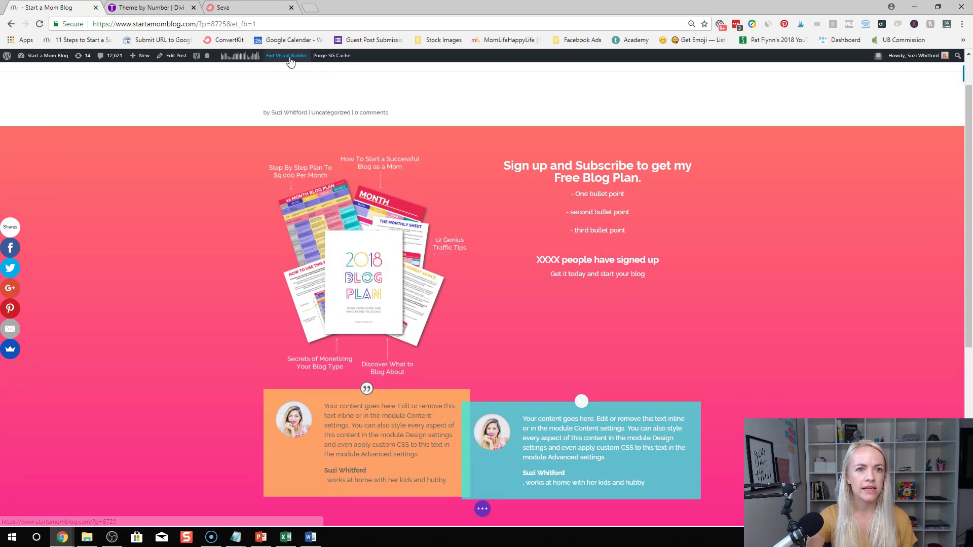
pyautogui.click(288, 57)
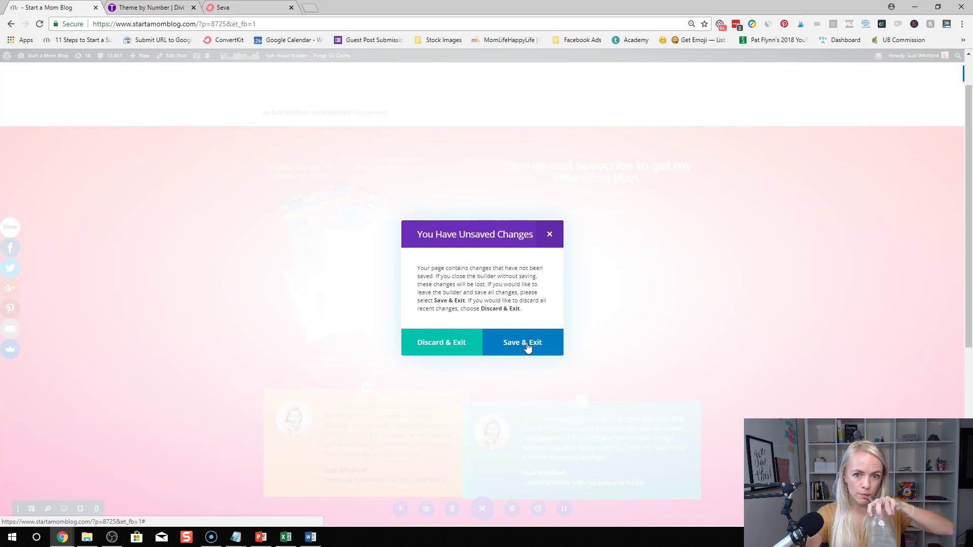
pyautogui.click(527, 347)
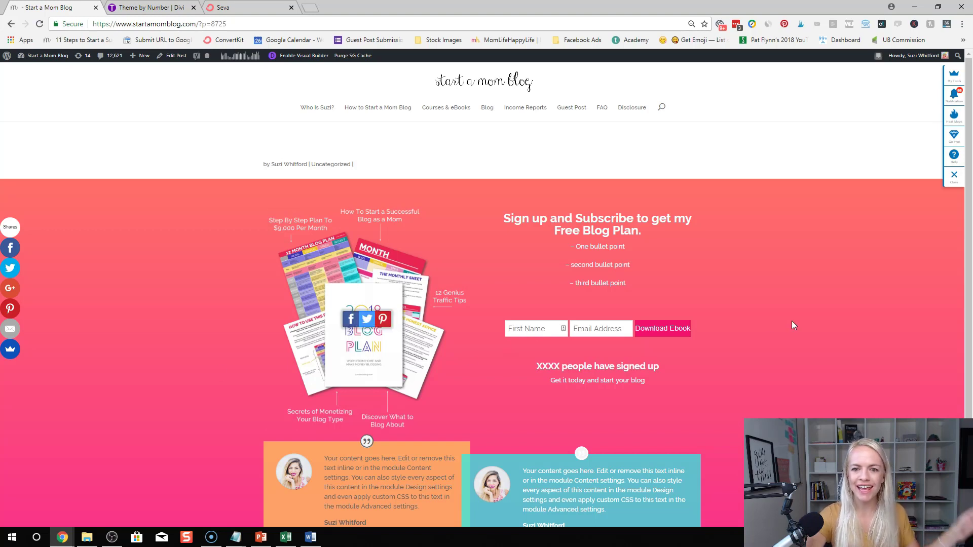
pyautogui.scroll(-2, 723, 323)
pyautogui.scroll(2, 723, 320)
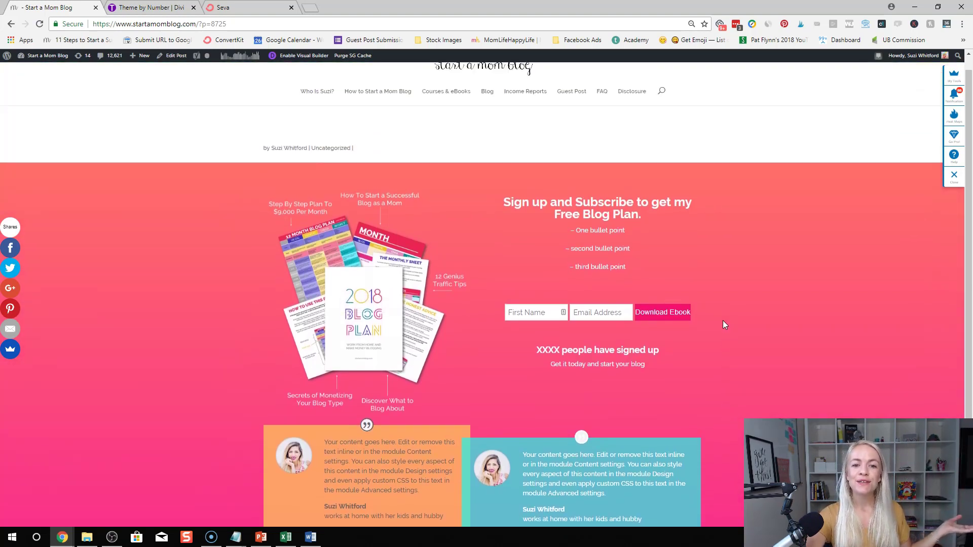
pyautogui.scroll(-2, 722, 320)
pyautogui.scroll(1, 723, 320)
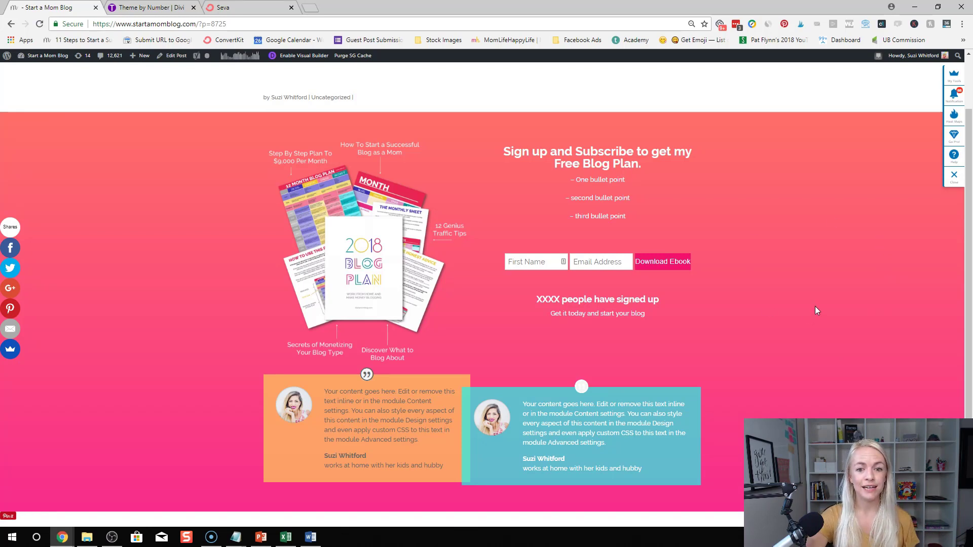
pyautogui.scroll(-1, 816, 307)
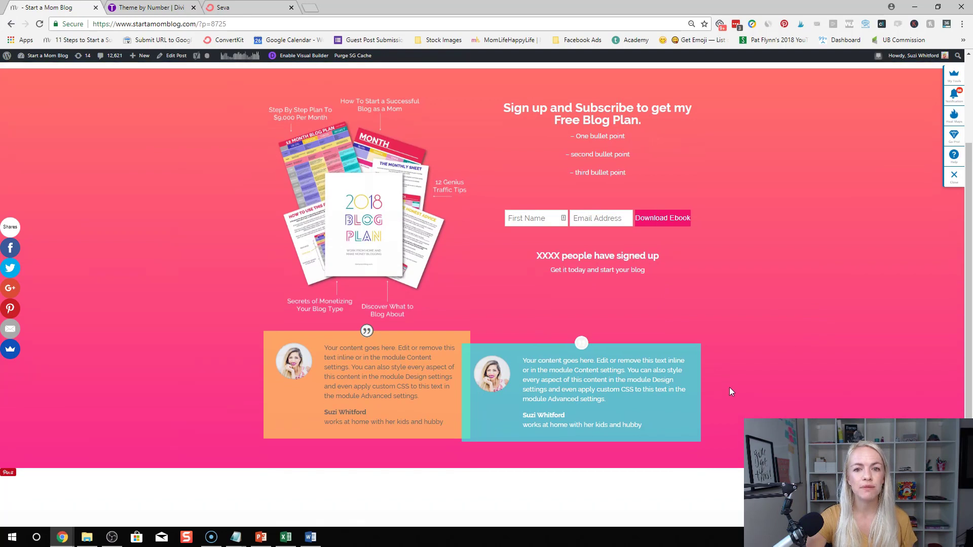
pyautogui.scroll(2, 728, 388)
pyautogui.scroll(-2, 729, 388)
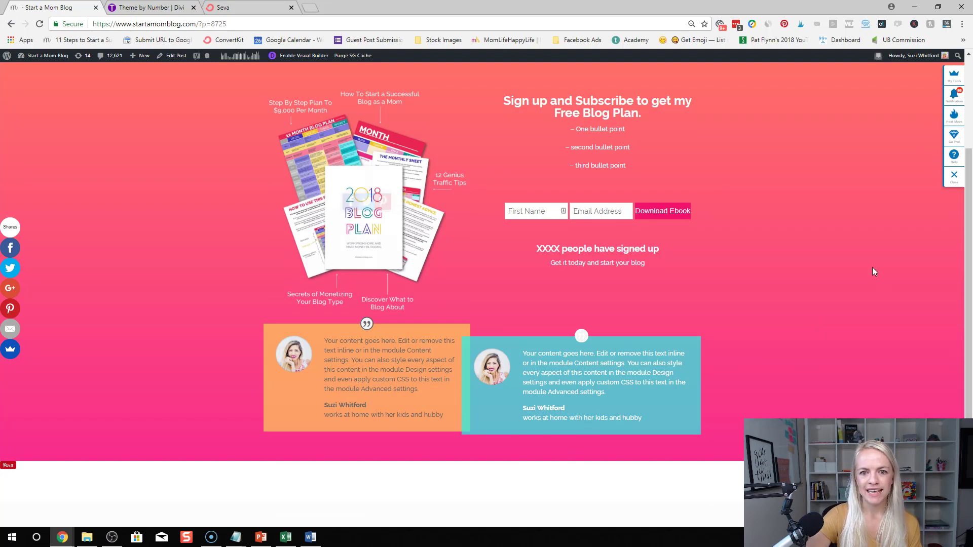
pyautogui.scroll(2, 868, 275)
pyautogui.scroll(-1, 851, 282)
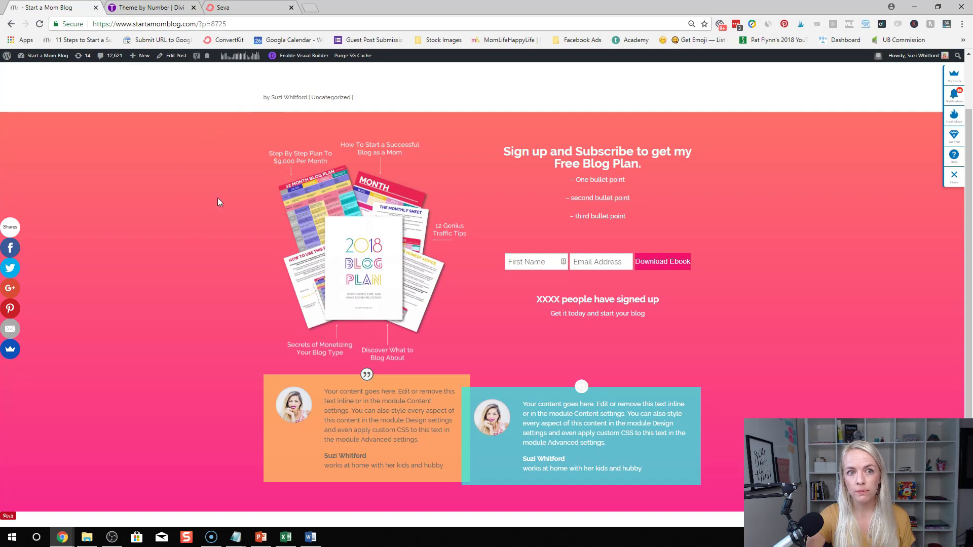
# Save the pink section to the Divi Library as global item 'TEST LIVE TUTORIAL ON DIVI'
pyautogui.click(311, 57)
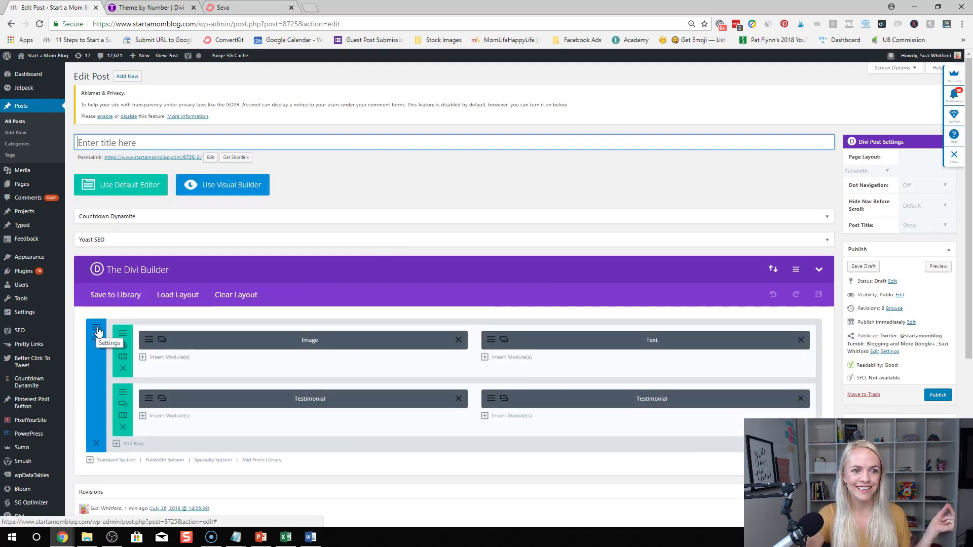
pyautogui.click(98, 332)
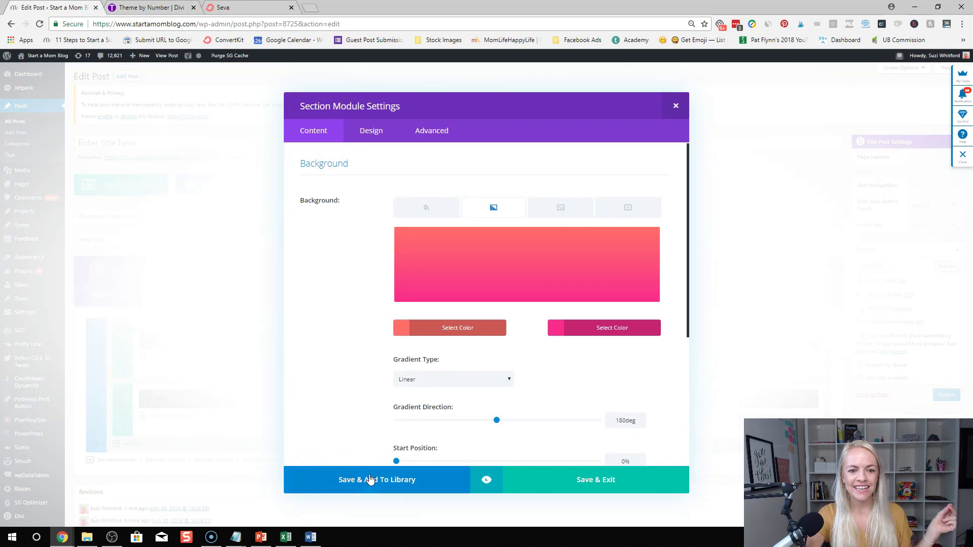
pyautogui.click(370, 480)
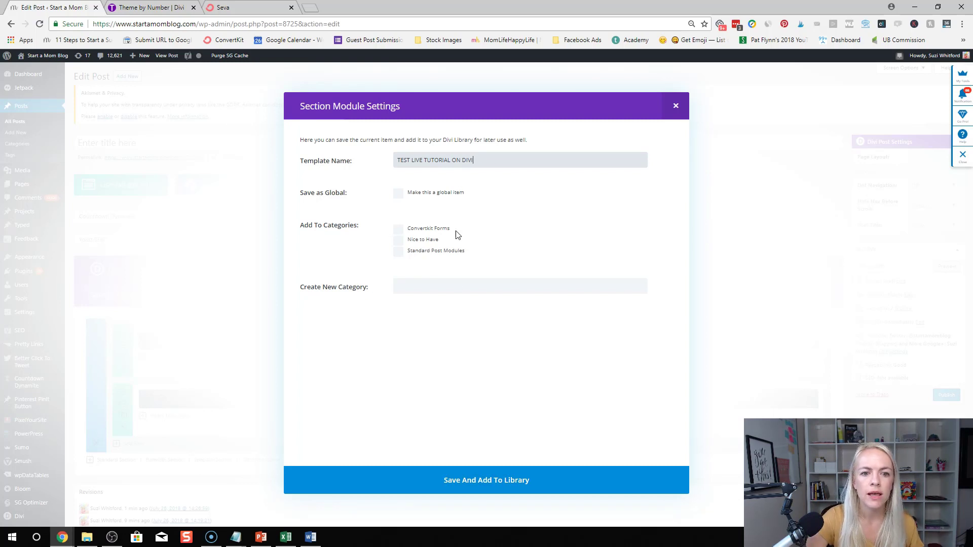
pyautogui.click(397, 196)
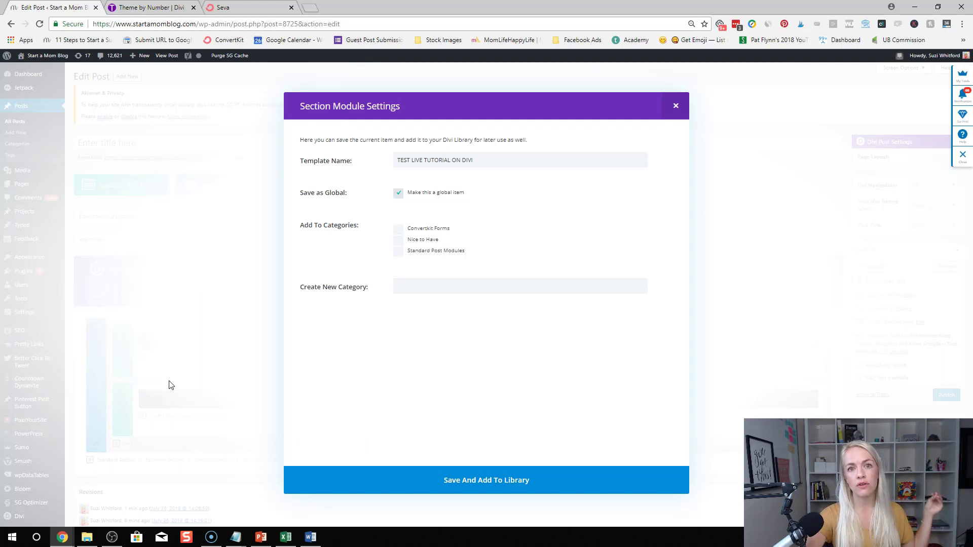
pyautogui.click(486, 485)
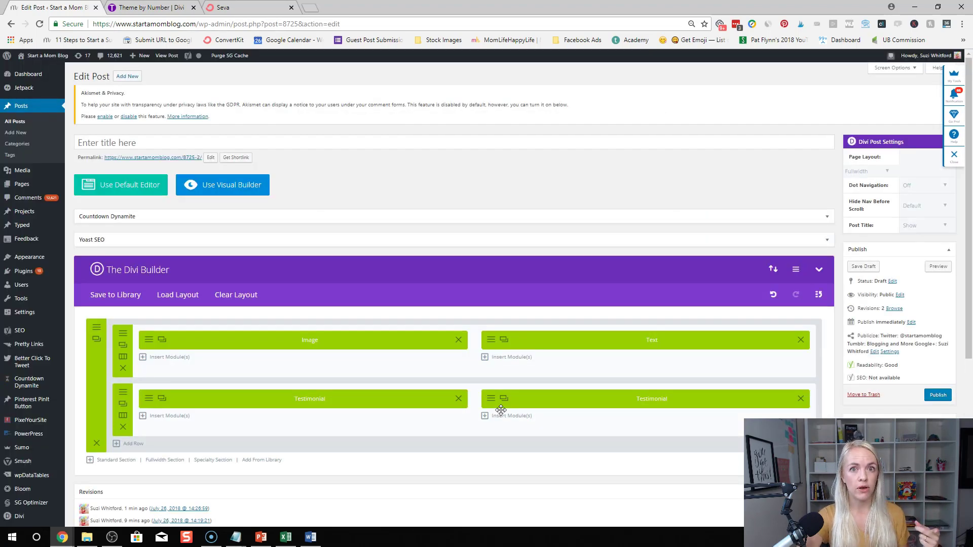
pyautogui.scroll(-1, 490, 419)
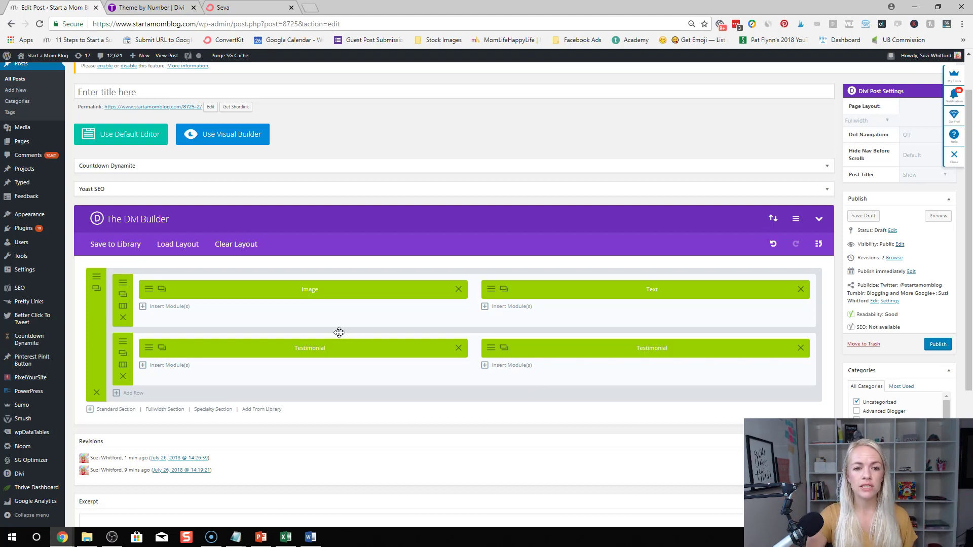
pyautogui.scroll(1, 339, 332)
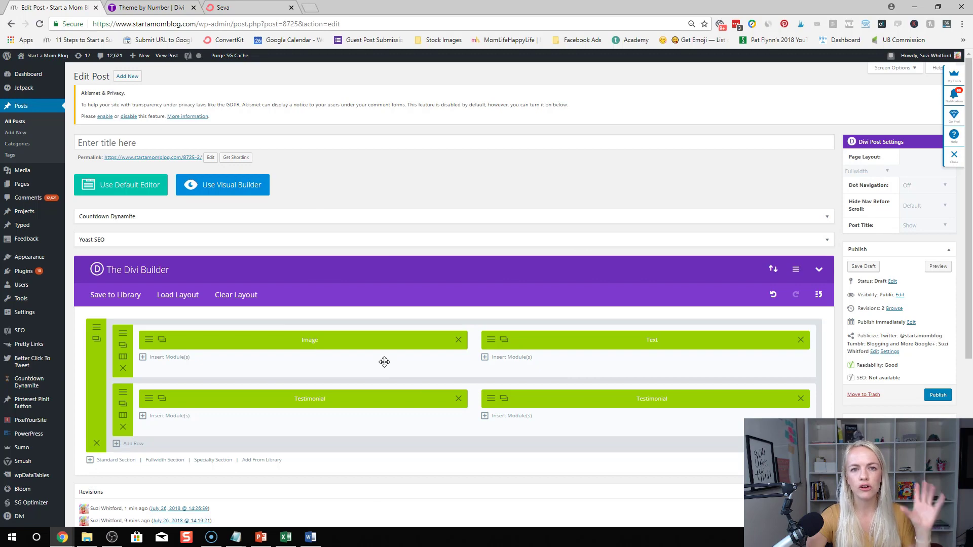
# Load startamomblog.com in a new tab from the 'sta' autocomplete suggestion
pyautogui.click(310, 7)
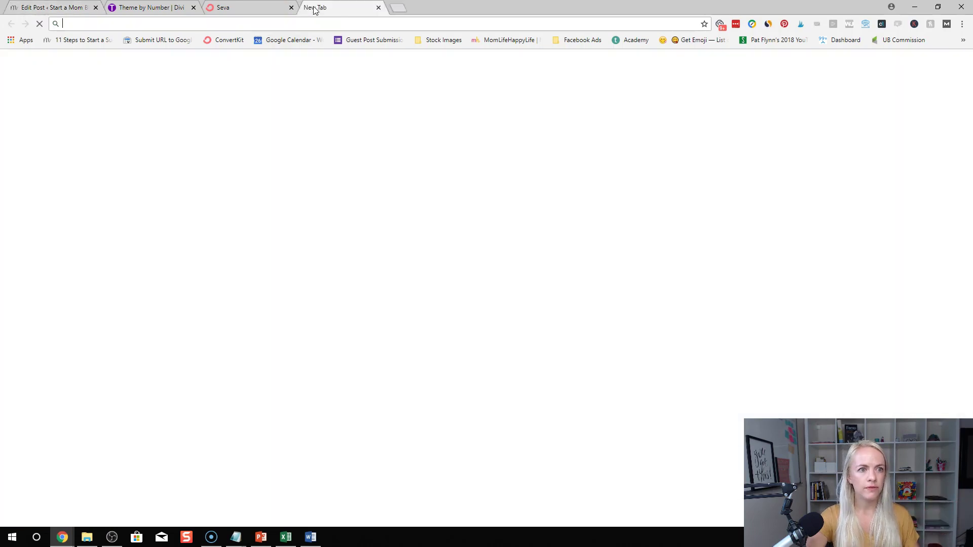
pyautogui.write('start')
pyautogui.press('Down')
pyautogui.press('Return')
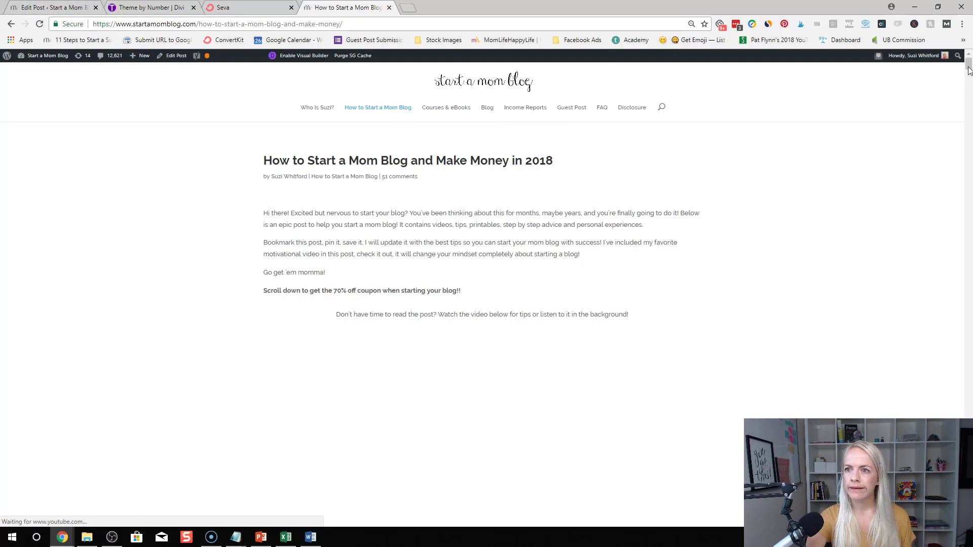
# Scroll the 'How to Start a Mom Blog and Make Money in 2018' post to its Blog Plan subscribe box
pyautogui.moveTo(968, 68); pyautogui.dragTo(969, 328)
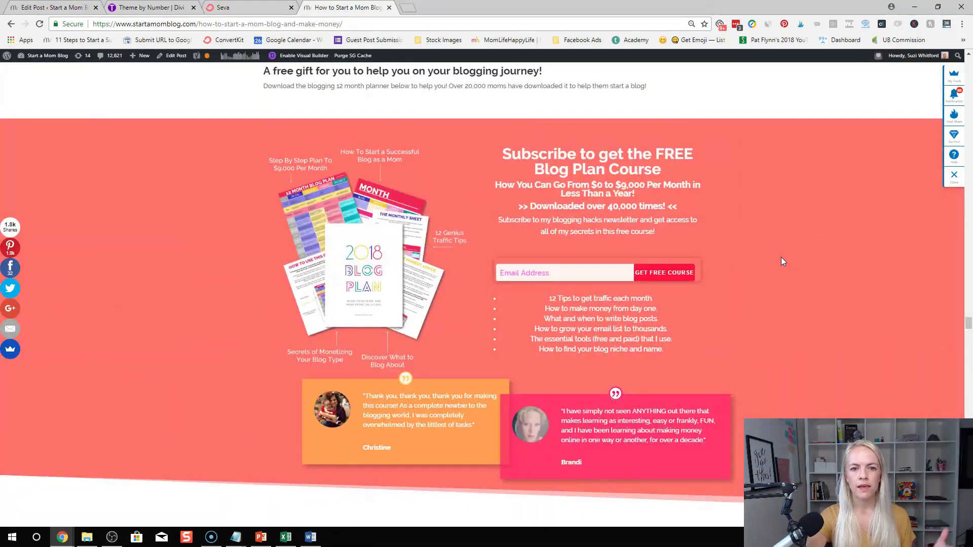
pyautogui.scroll(-2, 781, 263)
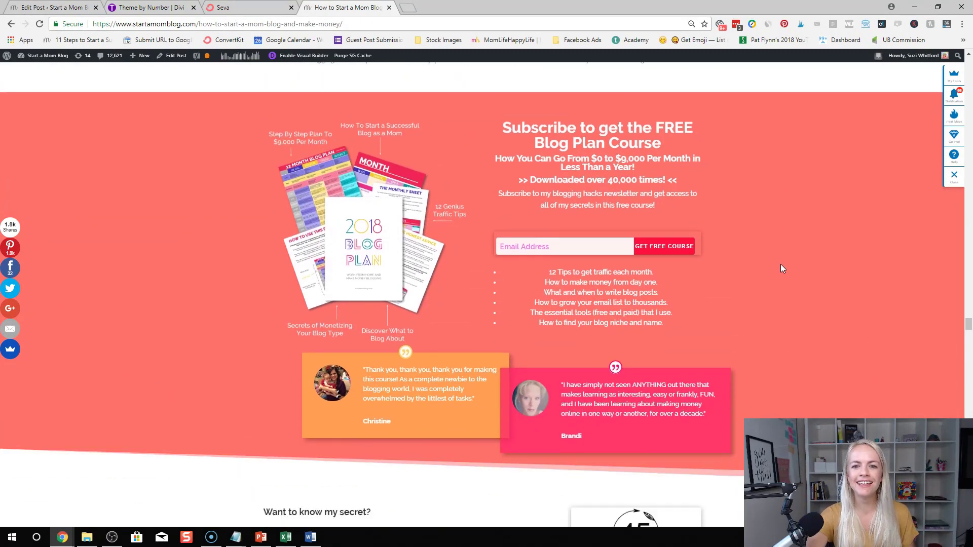
pyautogui.scroll(2, 764, 267)
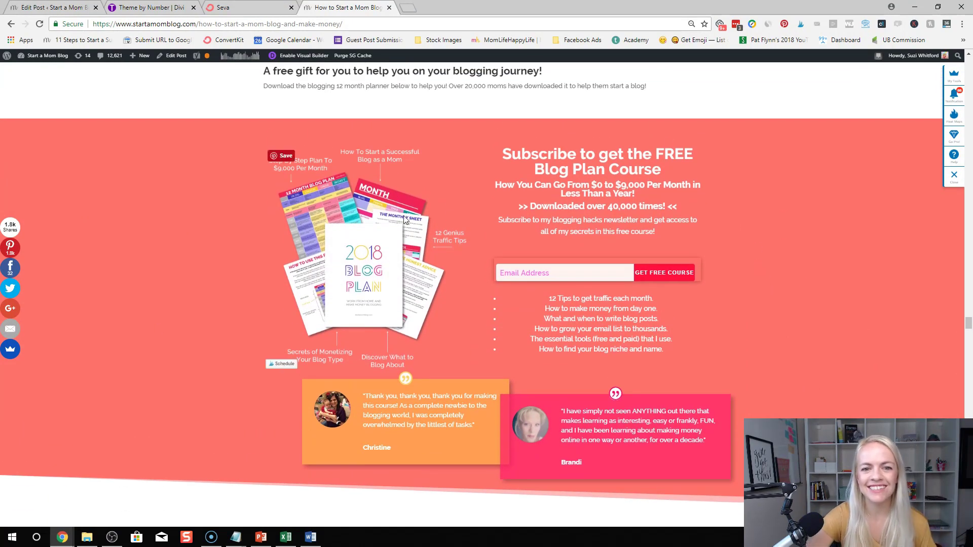